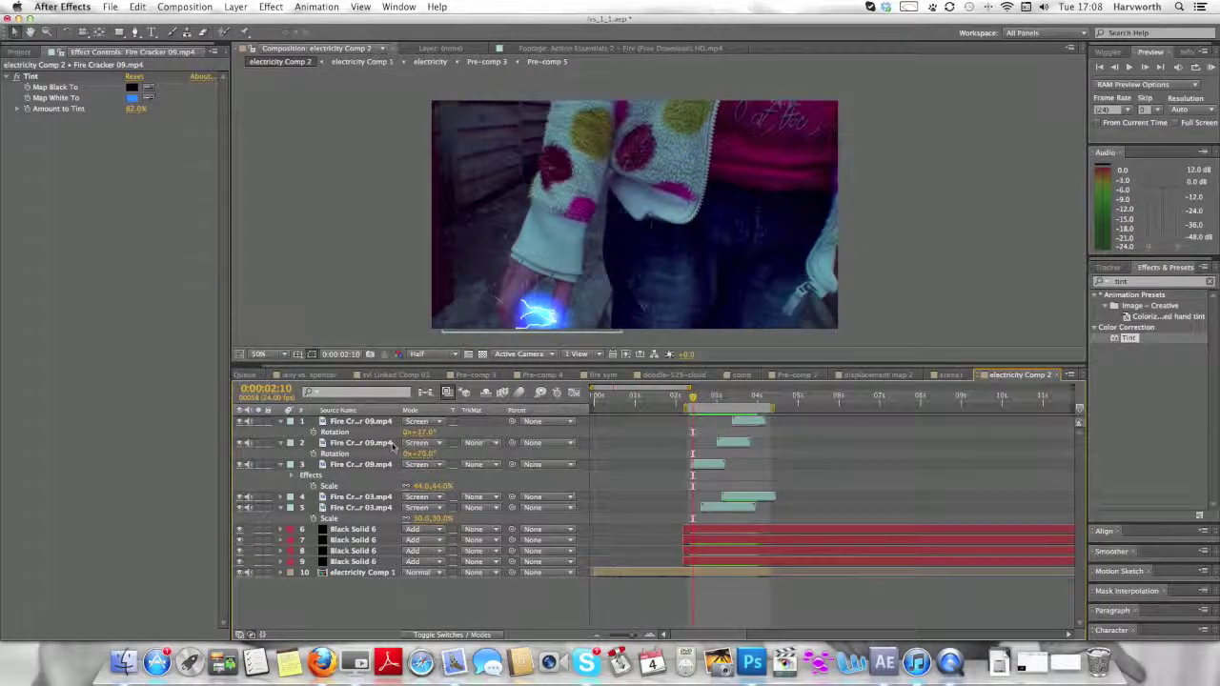
# Collapse the expanded properties of the Fire Cracker layers in the timeline
pyautogui.click(280, 421)
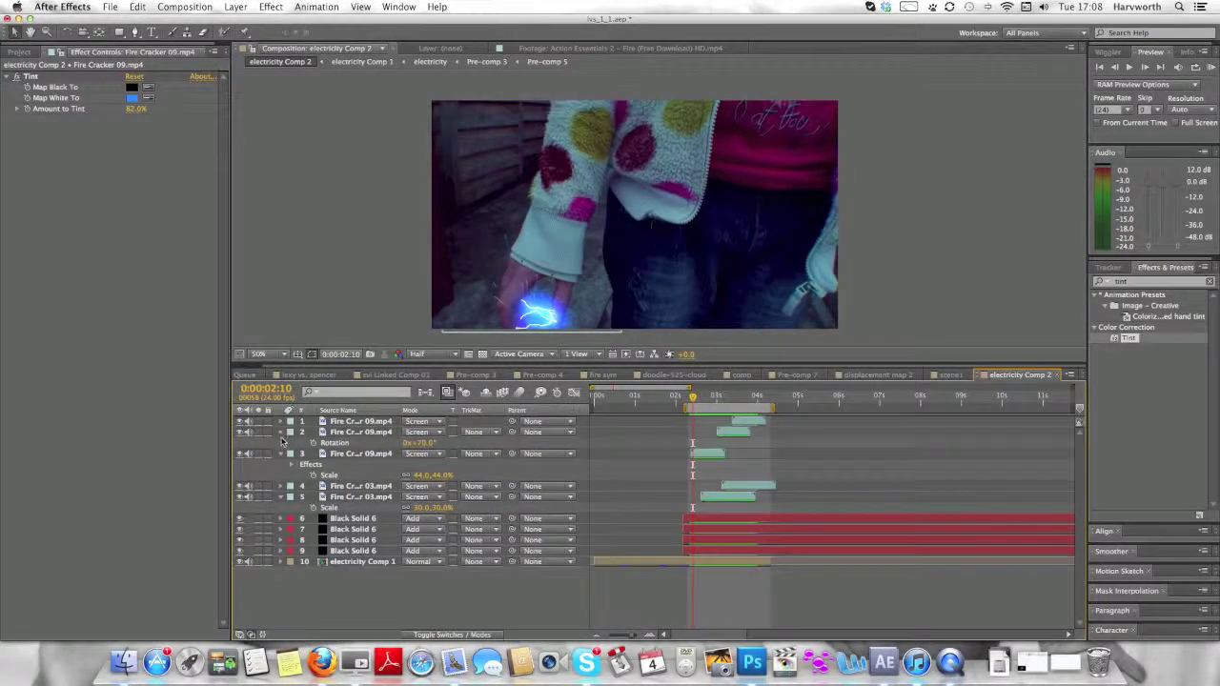
pyautogui.click(280, 432)
pyautogui.click(281, 444)
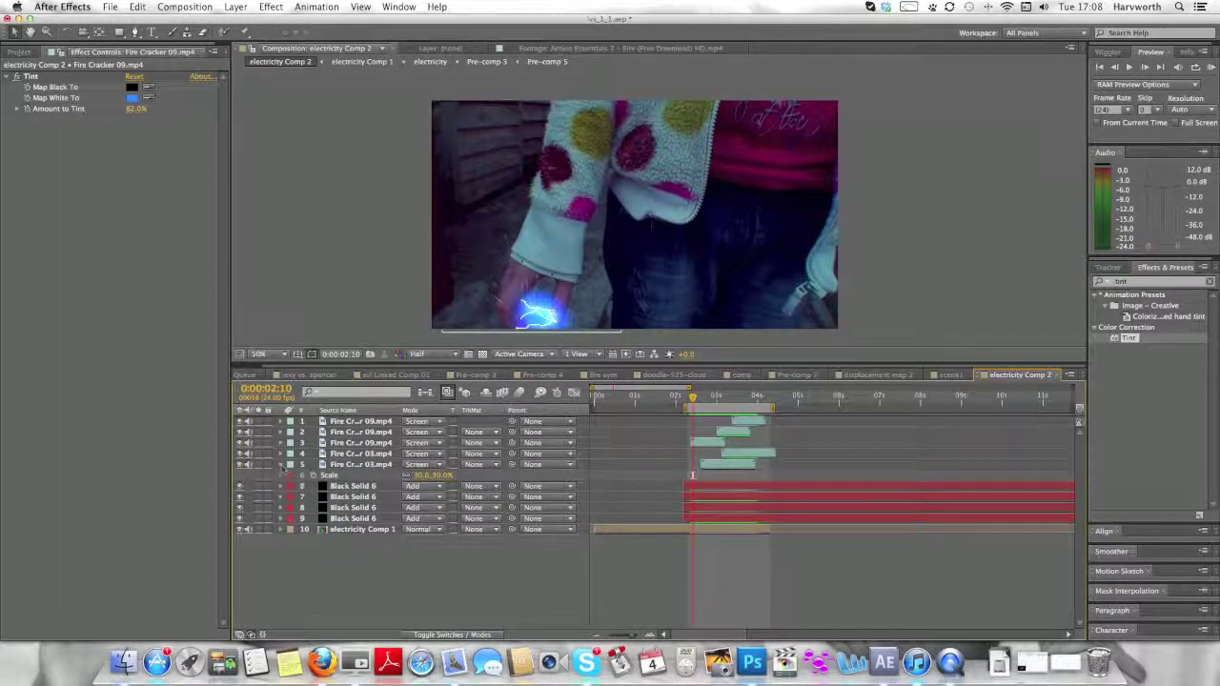
pyautogui.click(280, 464)
# Add a new adjustment layer at the top of the electricity Comp 2 layer stack
pyautogui.click(237, 7)
pyautogui.moveTo(282, 22)
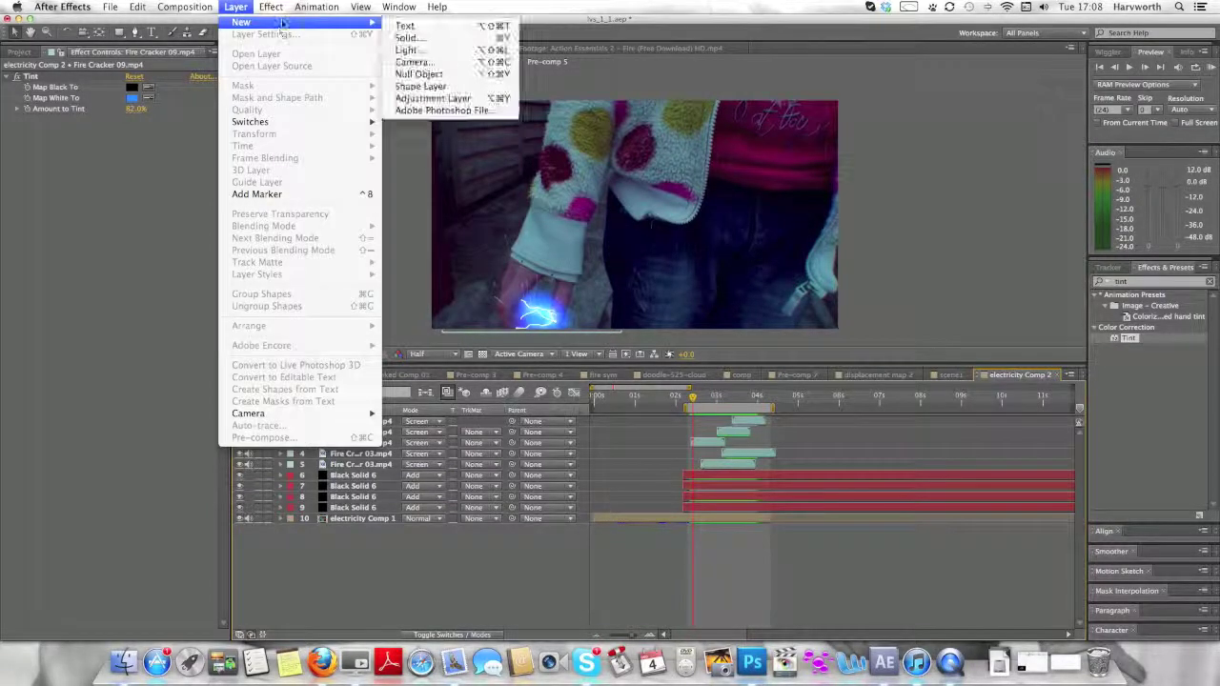
pyautogui.click(441, 98)
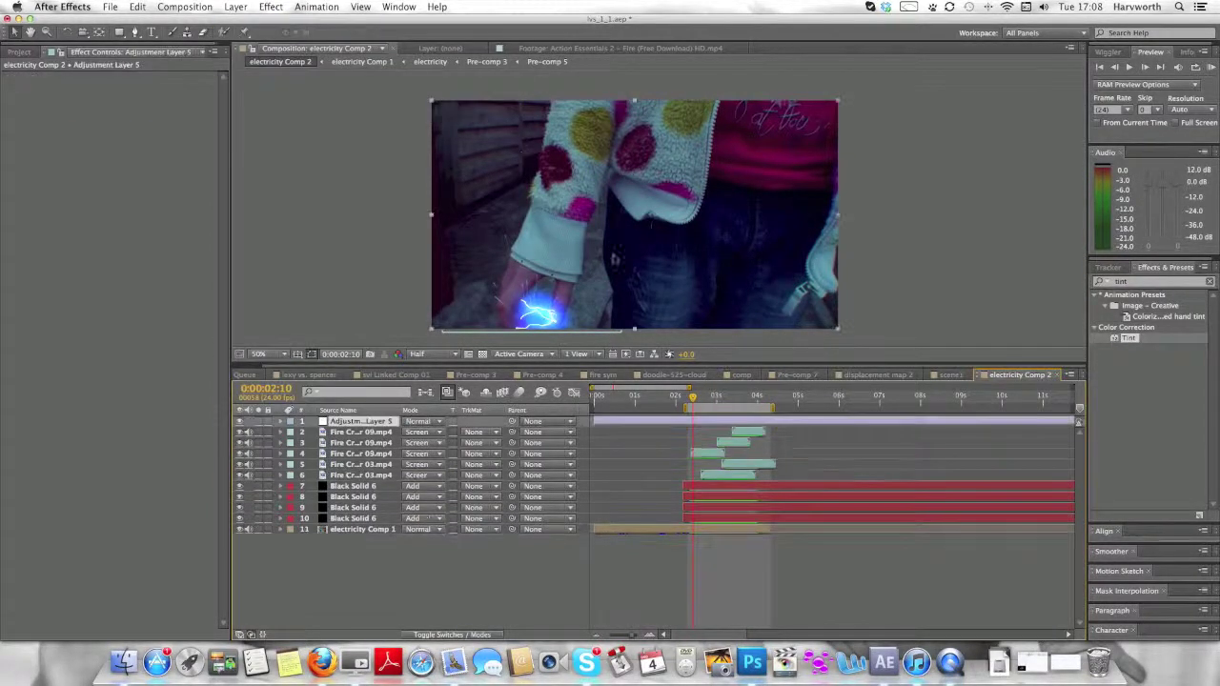
# Start a motion track on the electricity Comp 1 layer and place its track point on the dark dot at the sleeve cuff
pyautogui.moveTo(692, 400); pyautogui.dragTo(696, 402)
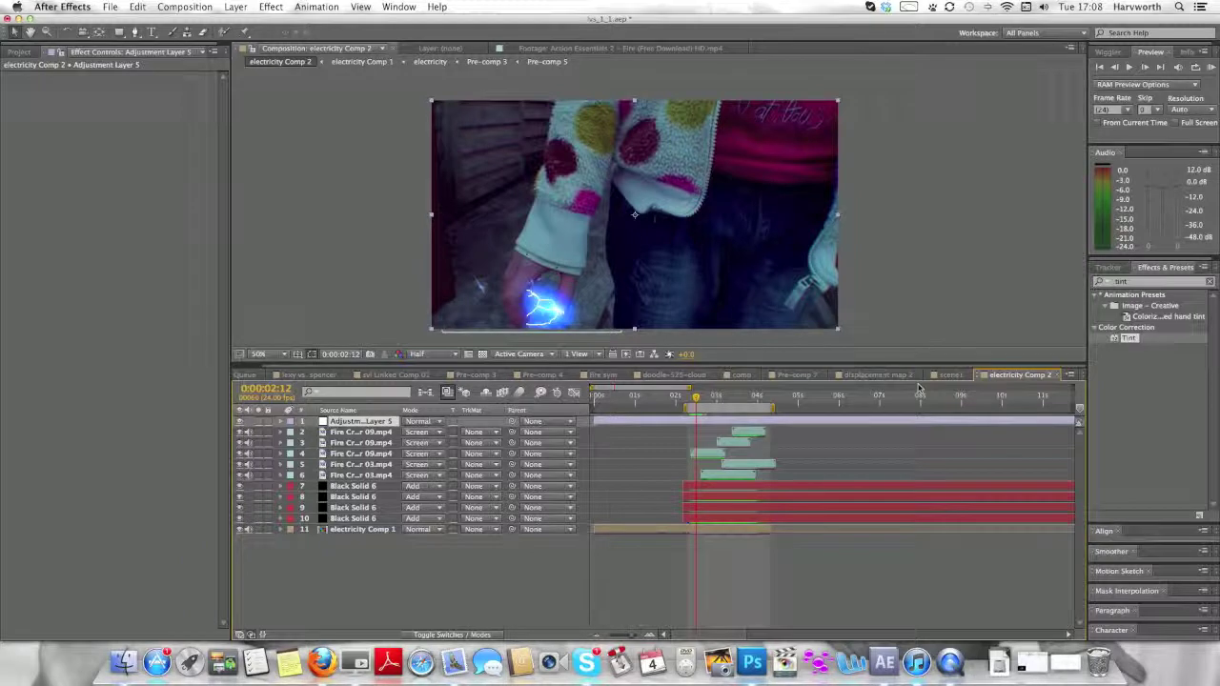
pyautogui.click(729, 530)
pyautogui.click(1107, 267)
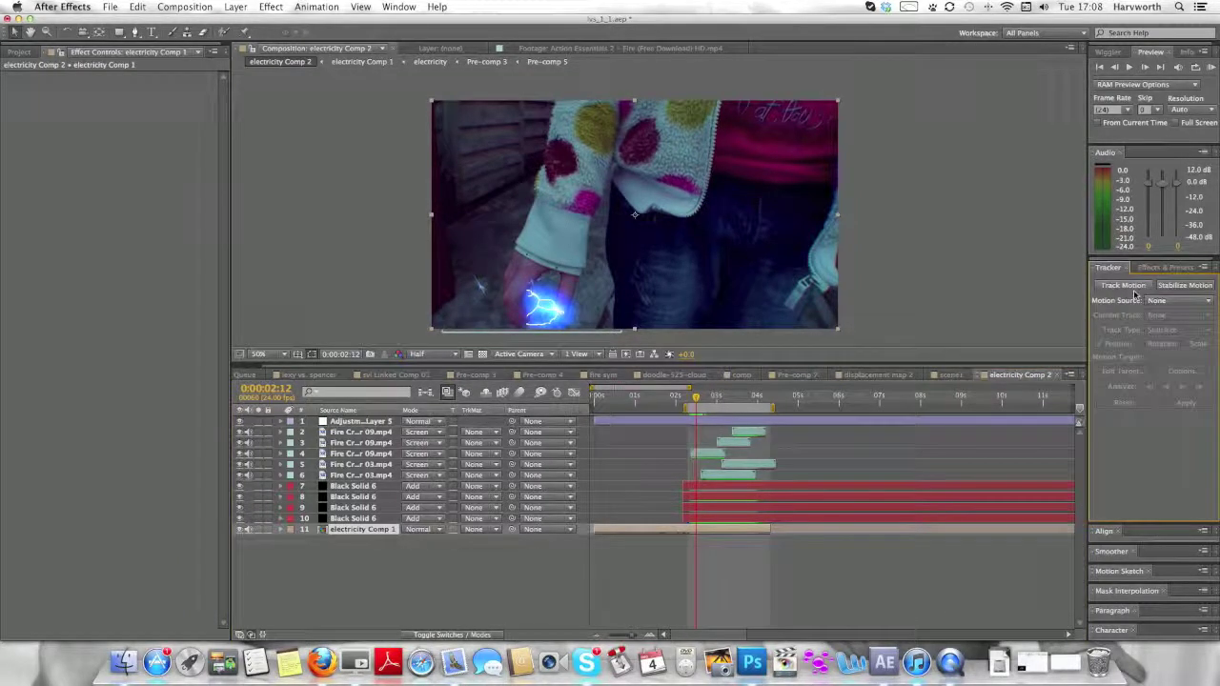
pyautogui.click(1132, 288)
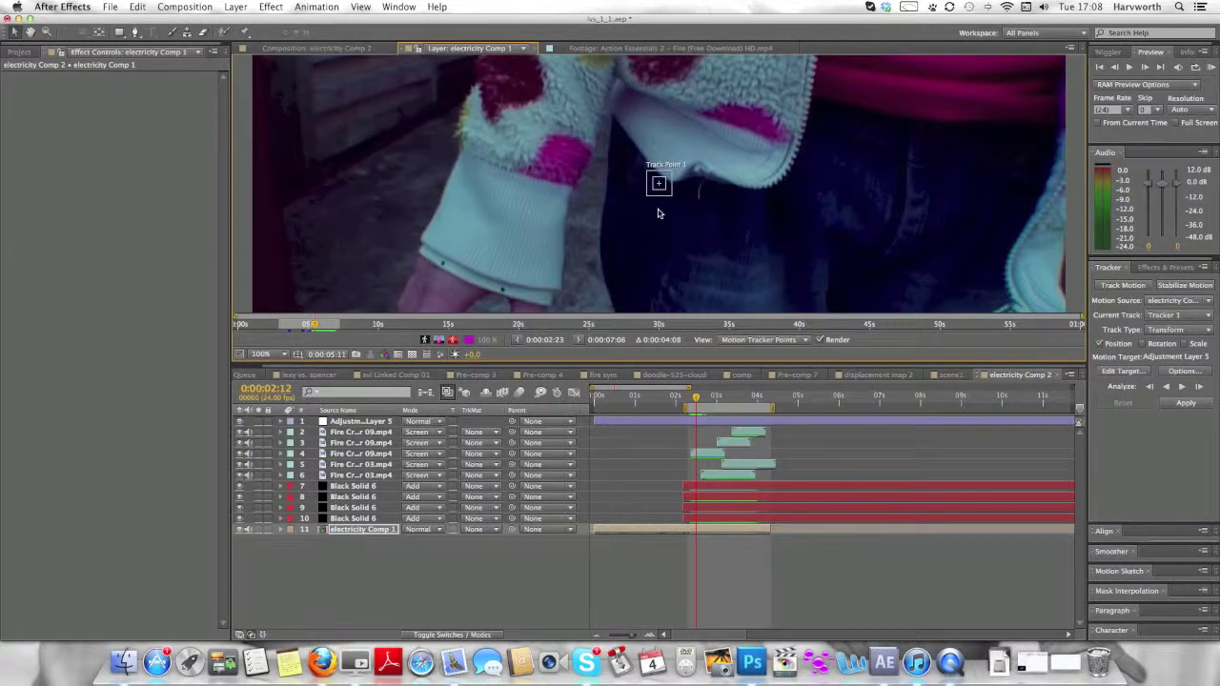
pyautogui.scroll(1, 657, 212)
pyautogui.moveTo(671, 221); pyautogui.dragTo(355, 274)
pyautogui.press(',')
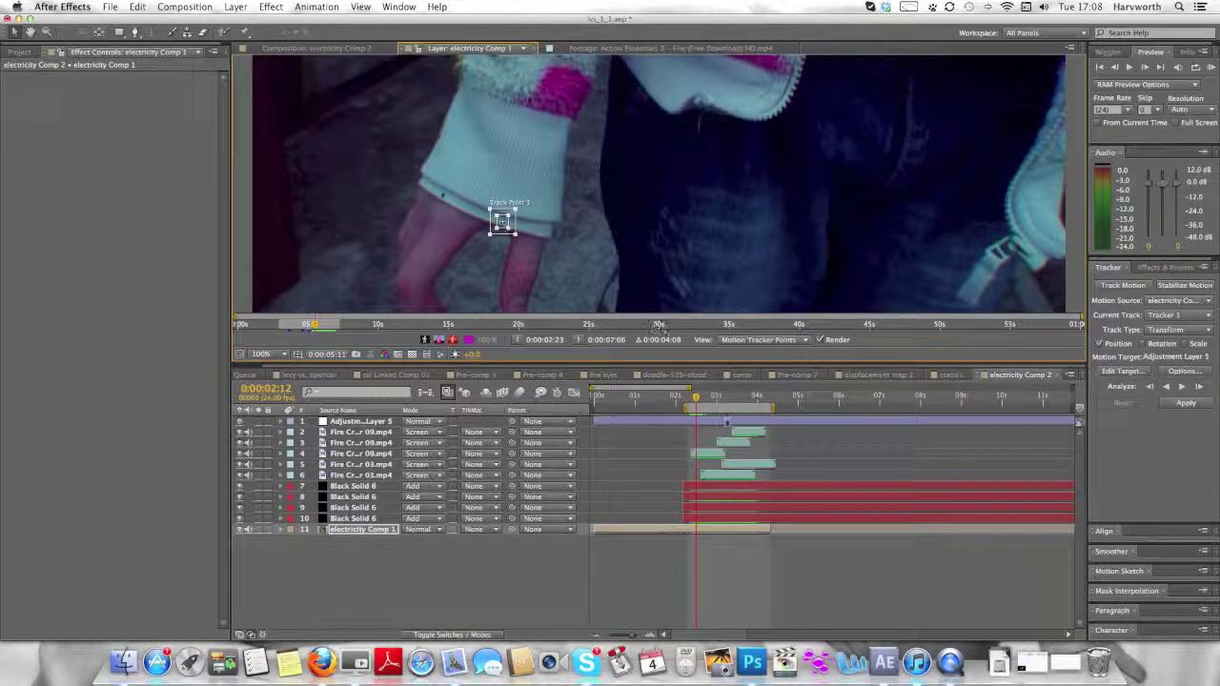
# Reposition the track point on the cuff's dark dot at 0:00:02:08 and analyze the motion forward to the clip's end
pyautogui.moveTo(696, 397); pyautogui.dragTo(690, 398)
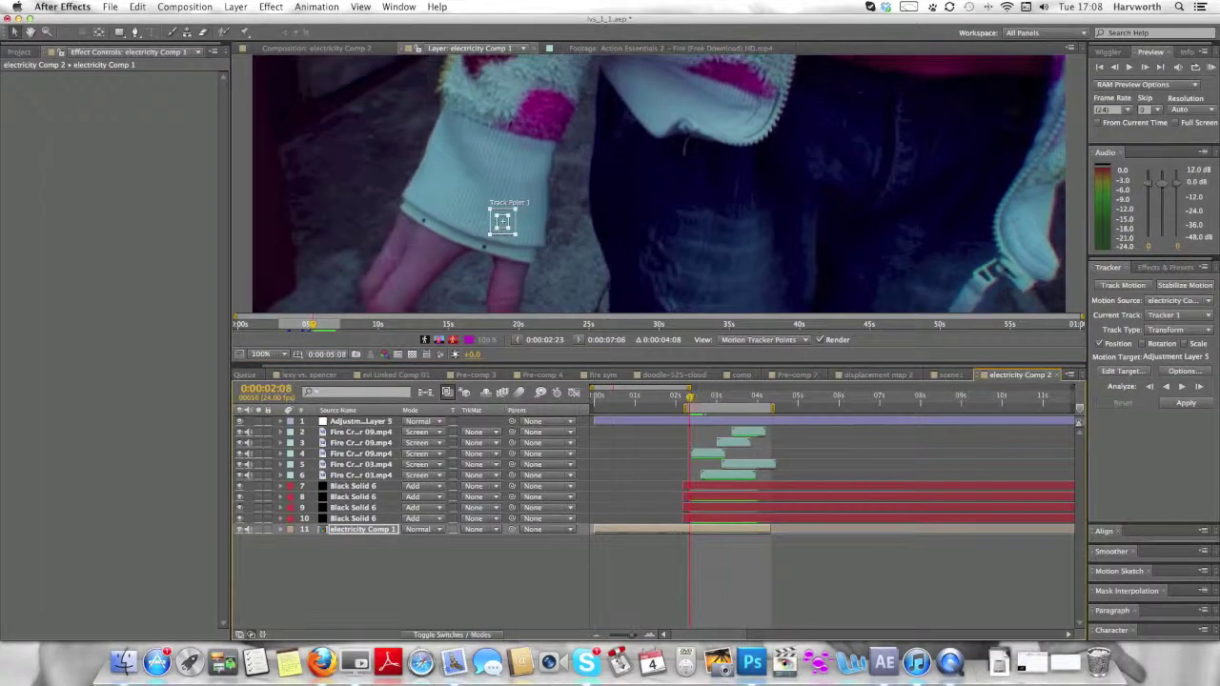
pyautogui.moveTo(503, 224); pyautogui.dragTo(484, 254)
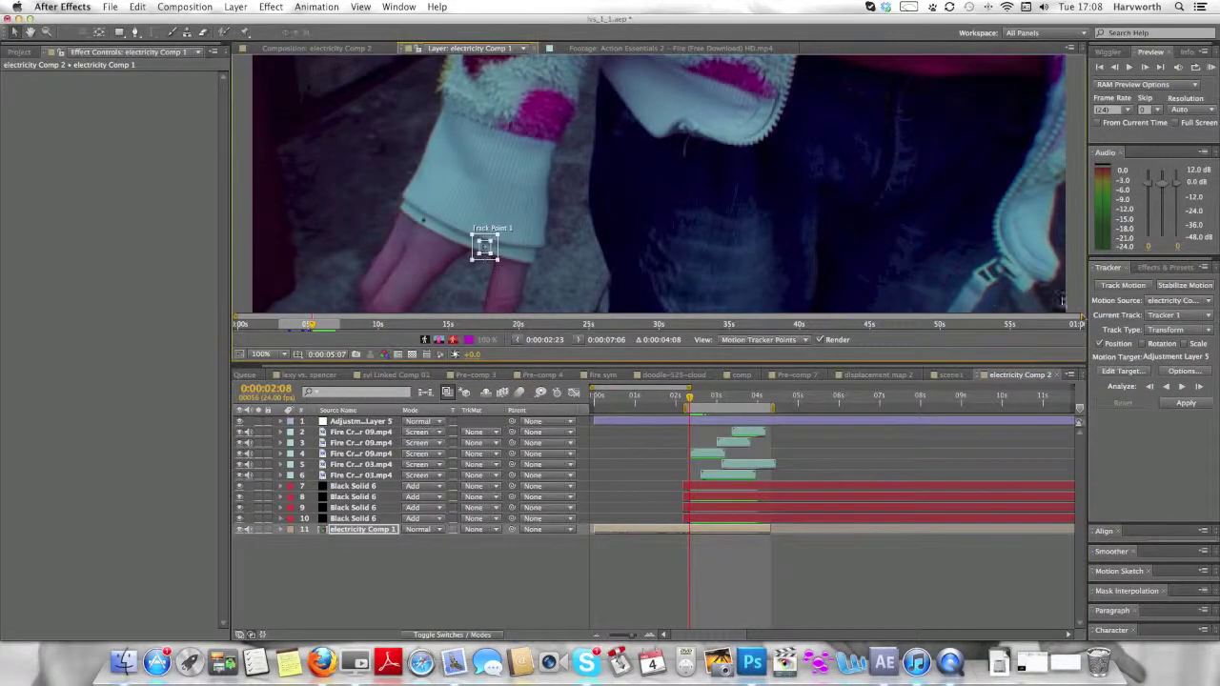
pyautogui.click(1182, 386)
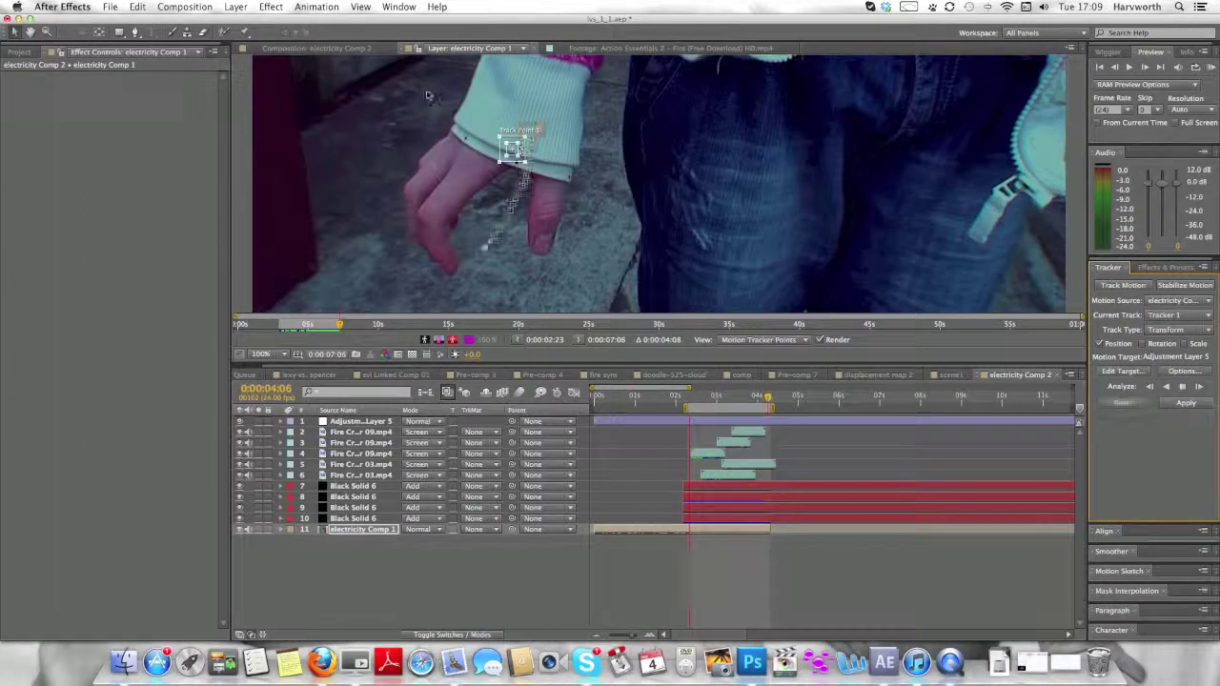
# Create a new null object to receive the tracked hand motion
pyautogui.click(235, 7)
pyautogui.moveTo(250, 21)
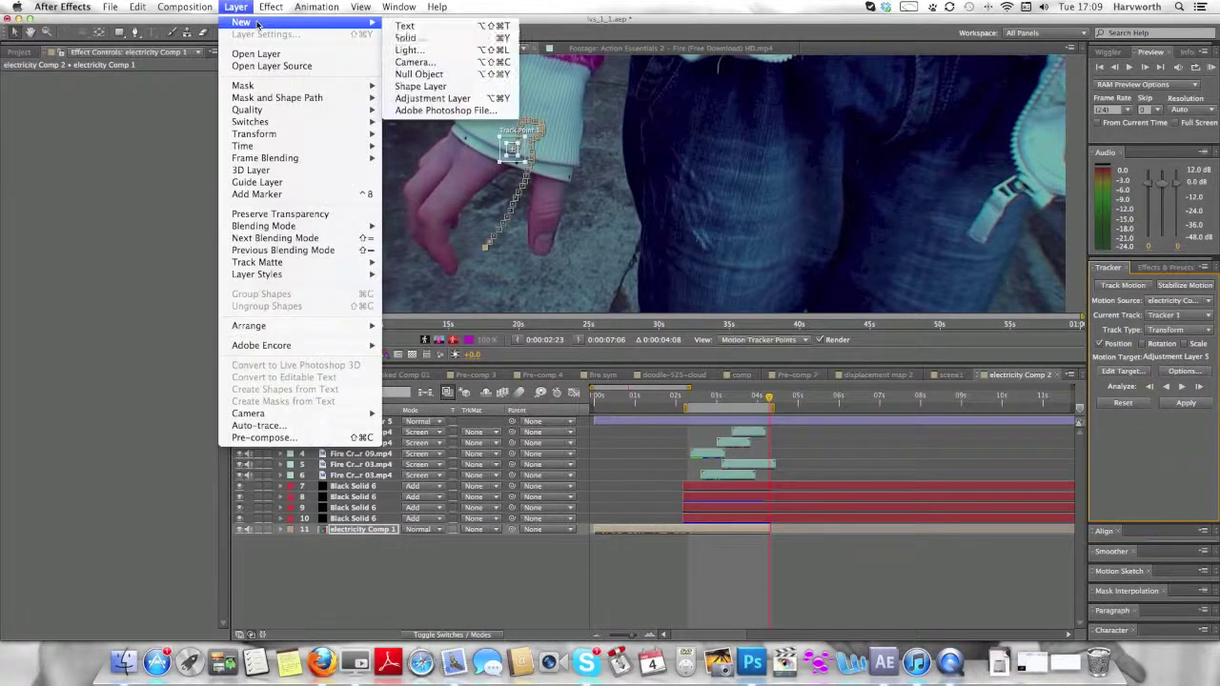
pyautogui.click(433, 74)
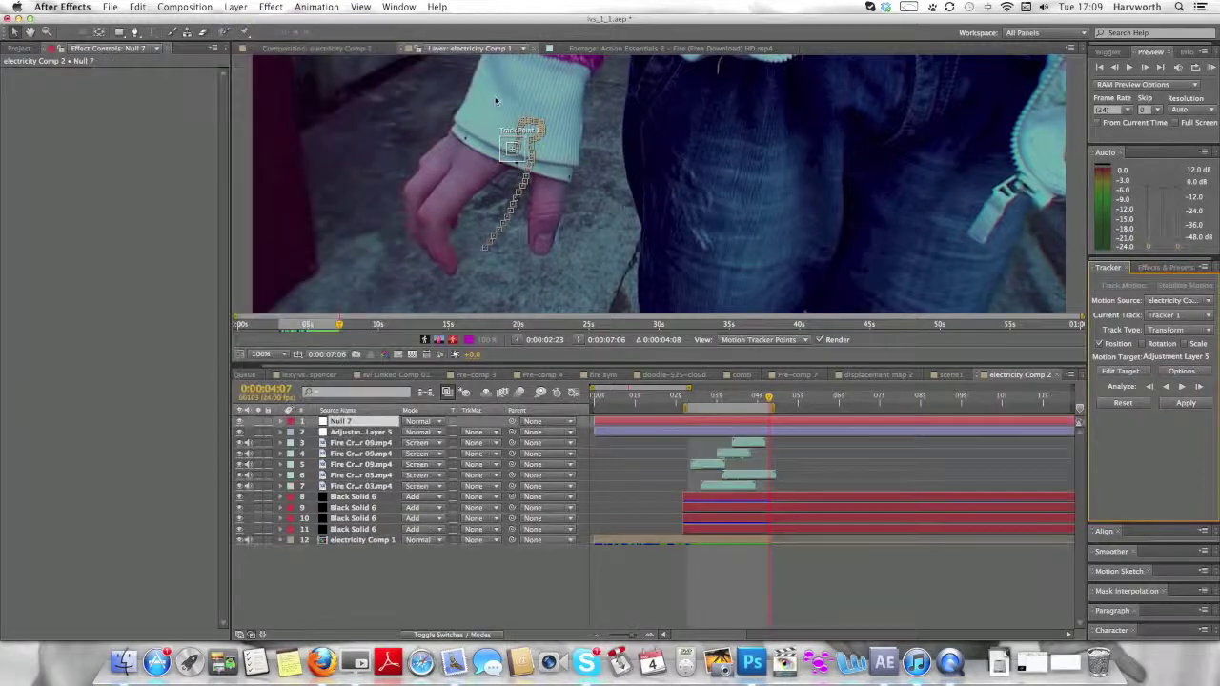
# Set the motion target to Null 7 and apply the tracking data in the X and Y dimensions
pyautogui.click(1138, 376)
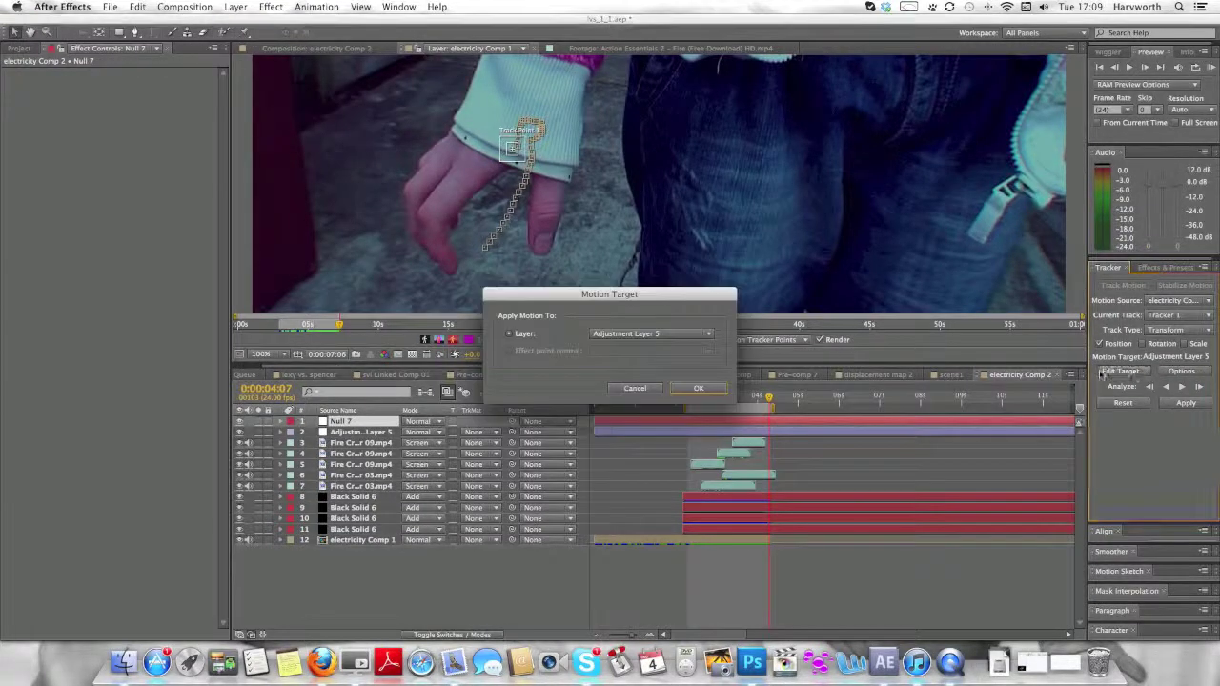
pyautogui.click(681, 335)
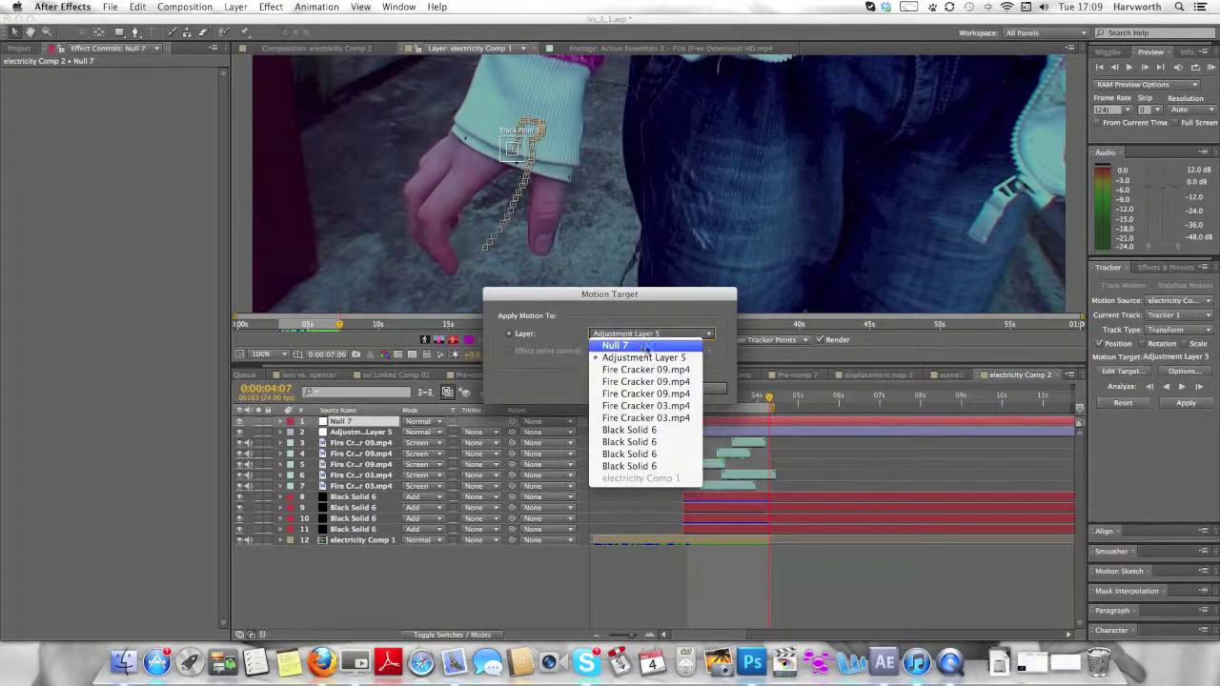
pyautogui.click(648, 321)
pyautogui.click(699, 388)
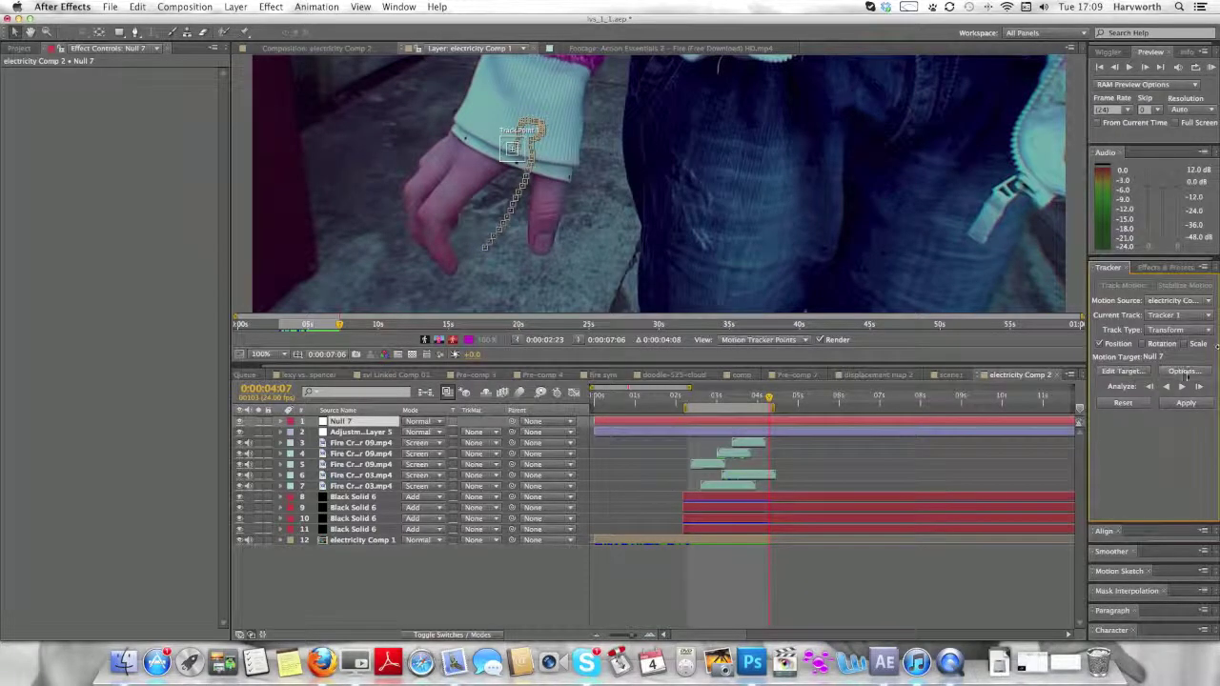
pyautogui.click(1187, 404)
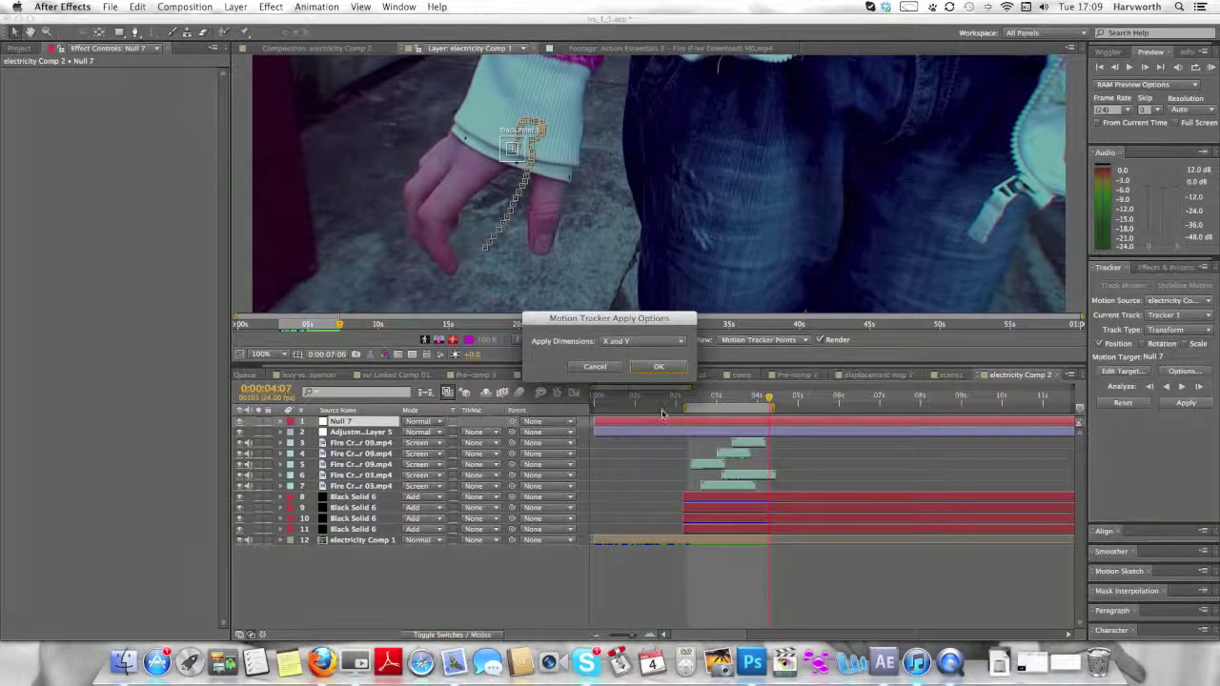
pyautogui.click(658, 370)
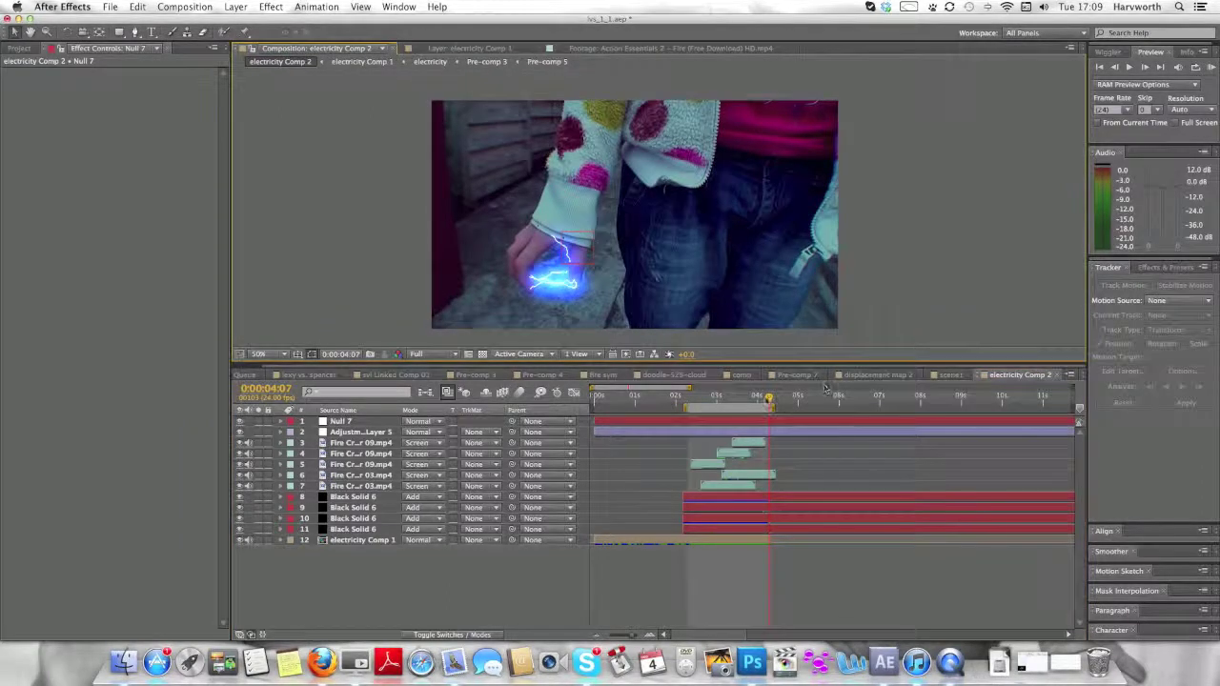
# Apply the Hue/Saturation effect to Adjustment Layer 5 at 0:00:02:13 and set its channel control to Blues
pyautogui.moveTo(764, 396); pyautogui.dragTo(714, 400)
pyautogui.click(713, 400)
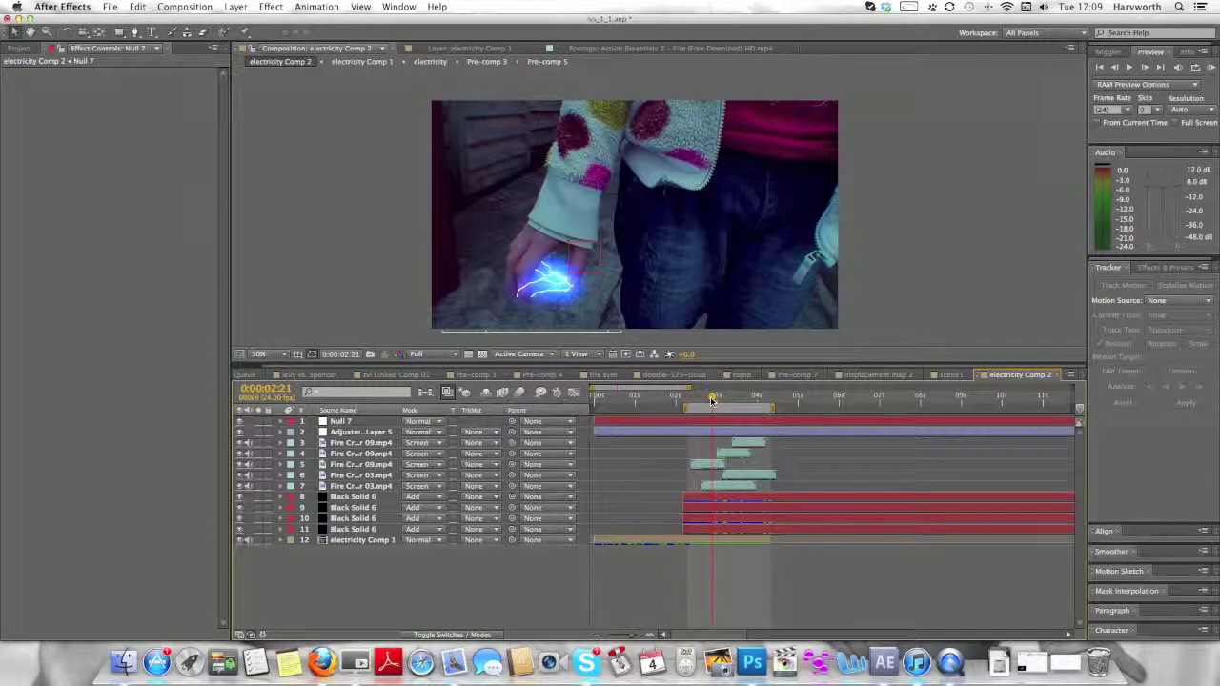
pyautogui.moveTo(713, 400); pyautogui.dragTo(697, 398)
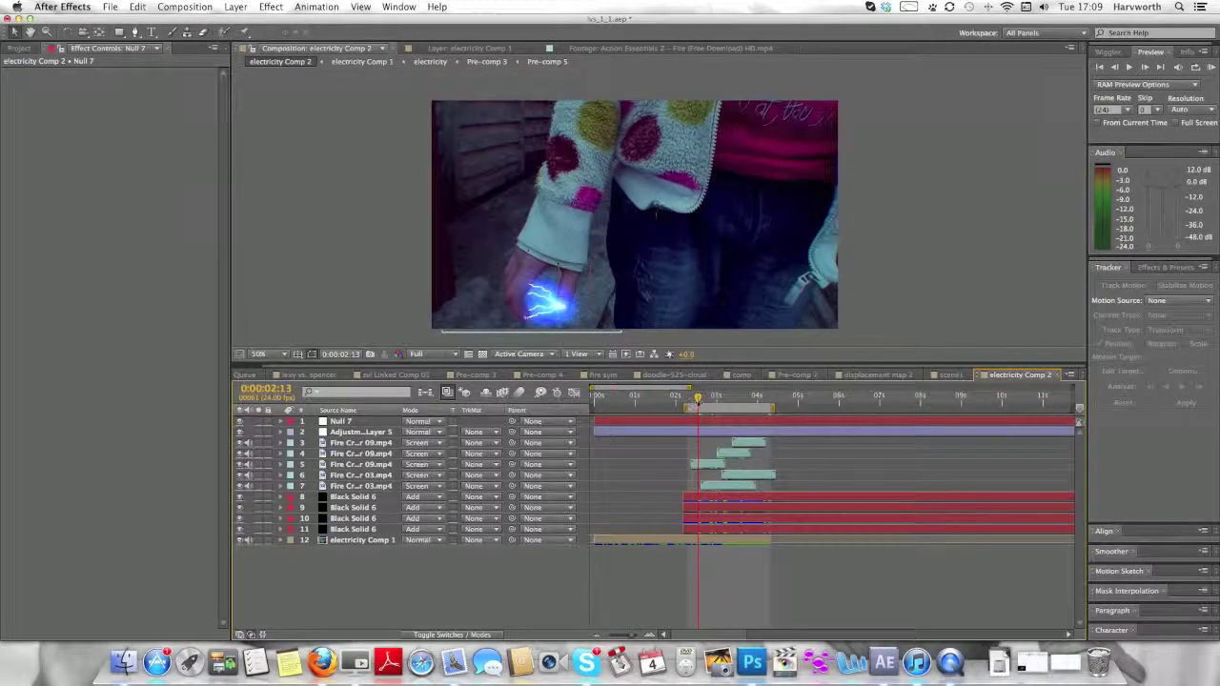
pyautogui.click(714, 433)
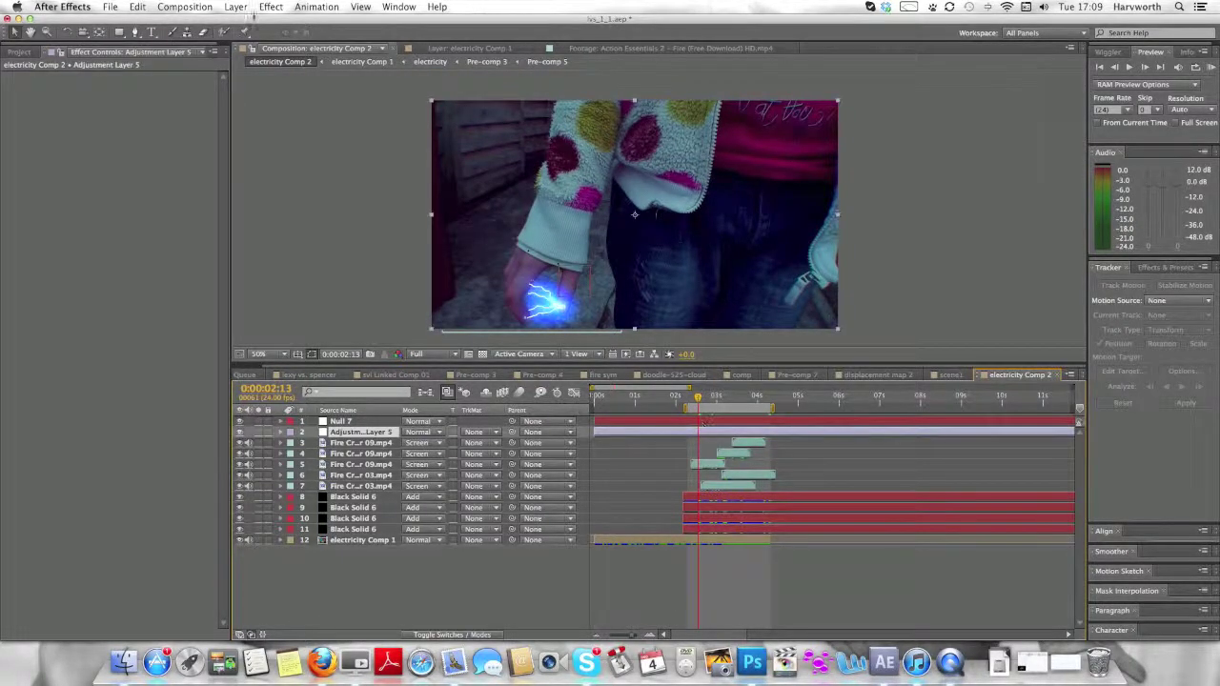
pyautogui.click(1164, 267)
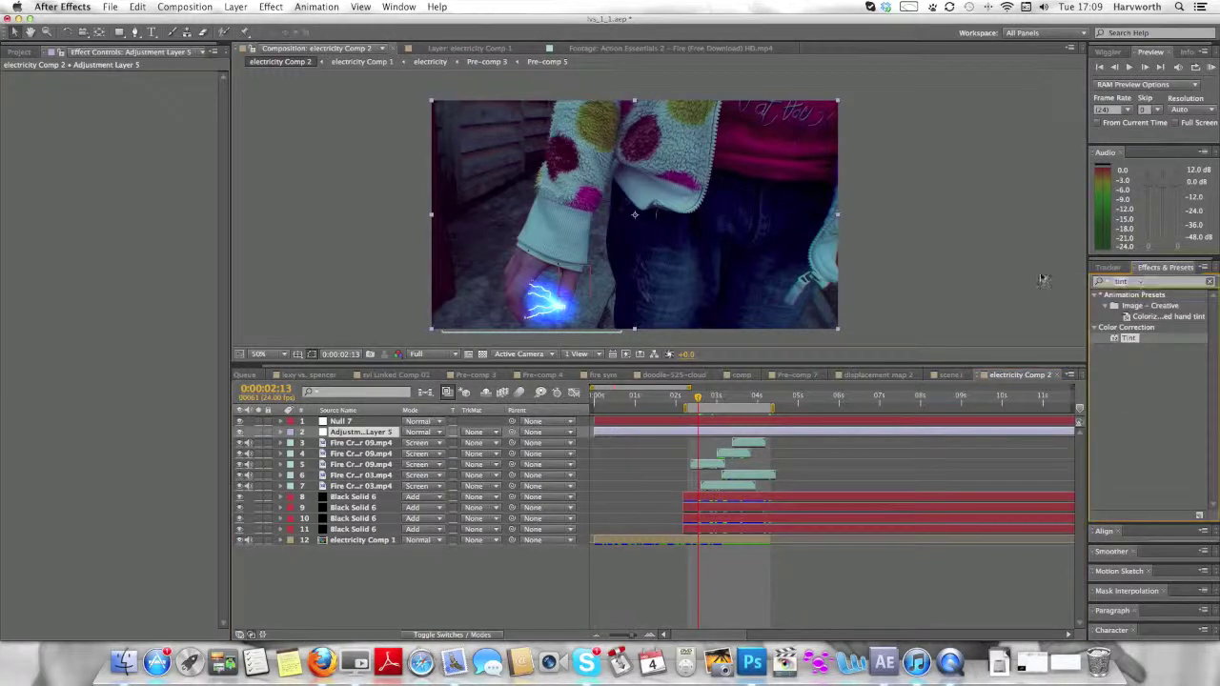
pyautogui.press('BackSpace')
pyautogui.write('h')
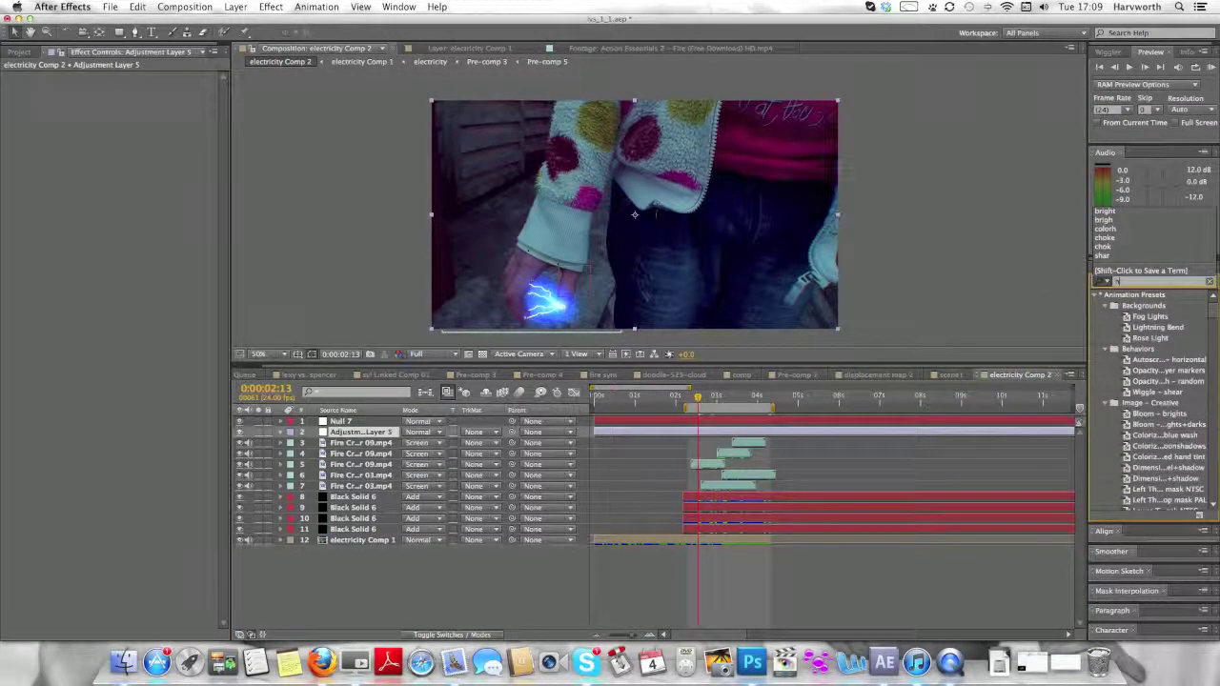
pyautogui.write('hue')
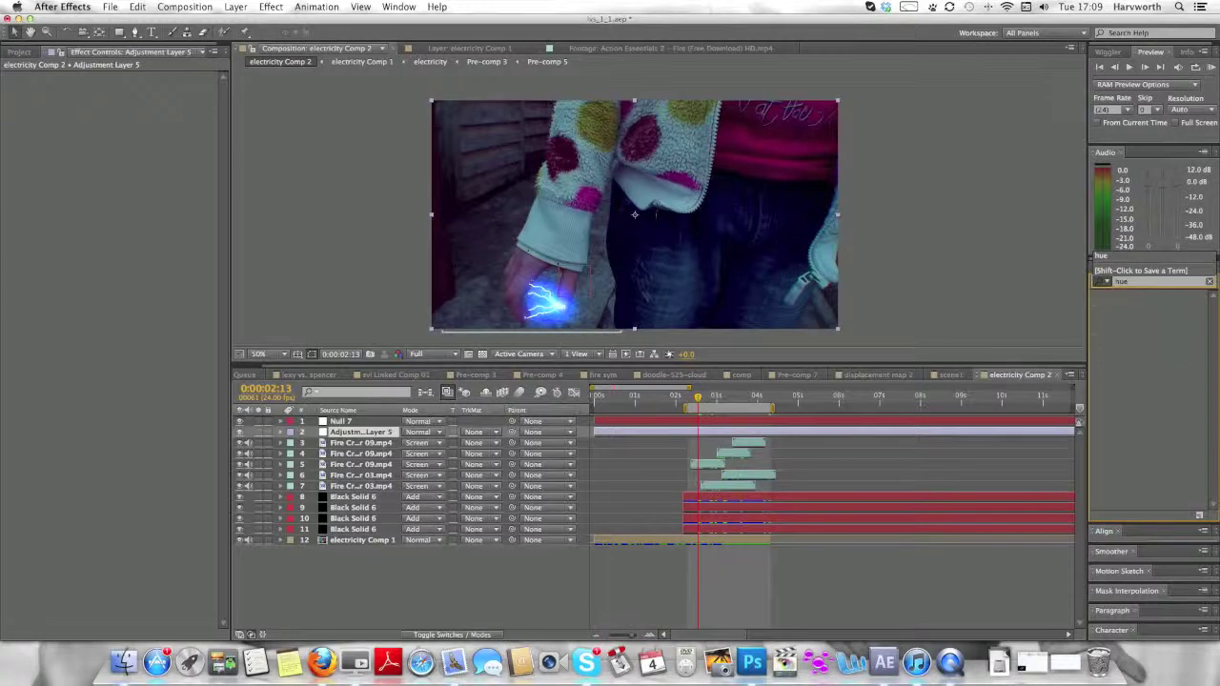
pyautogui.click(731, 455)
pyautogui.moveTo(731, 462); pyautogui.dragTo(722, 434)
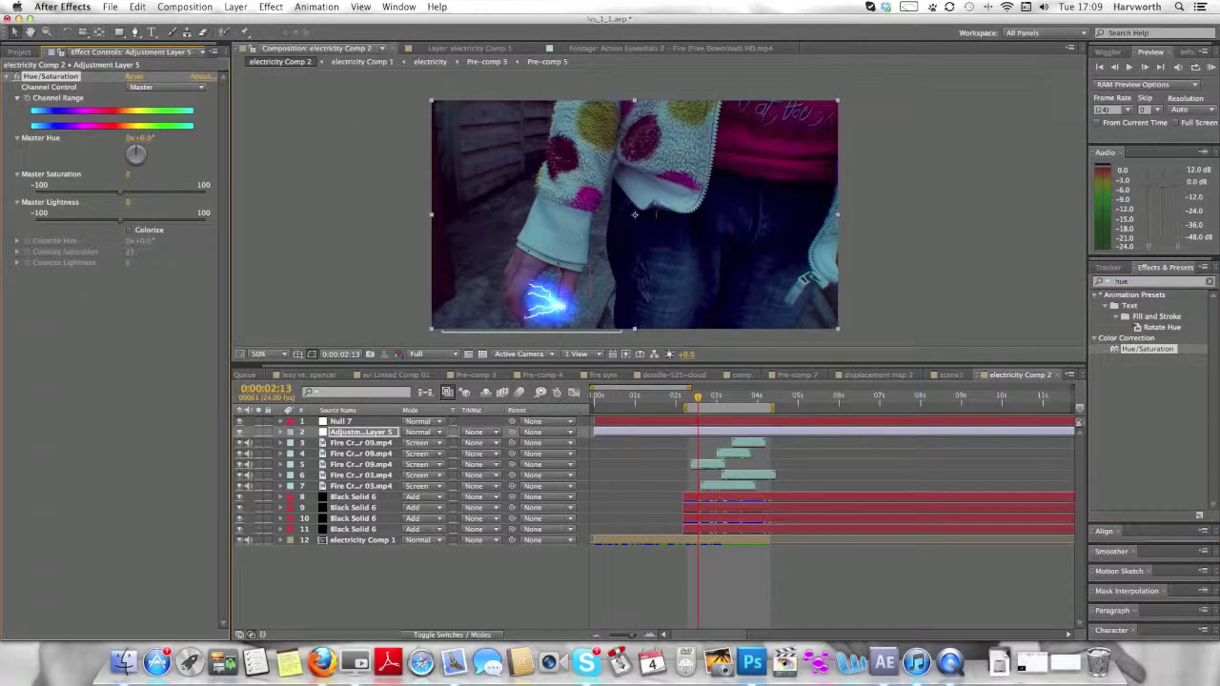
pyautogui.click(159, 93)
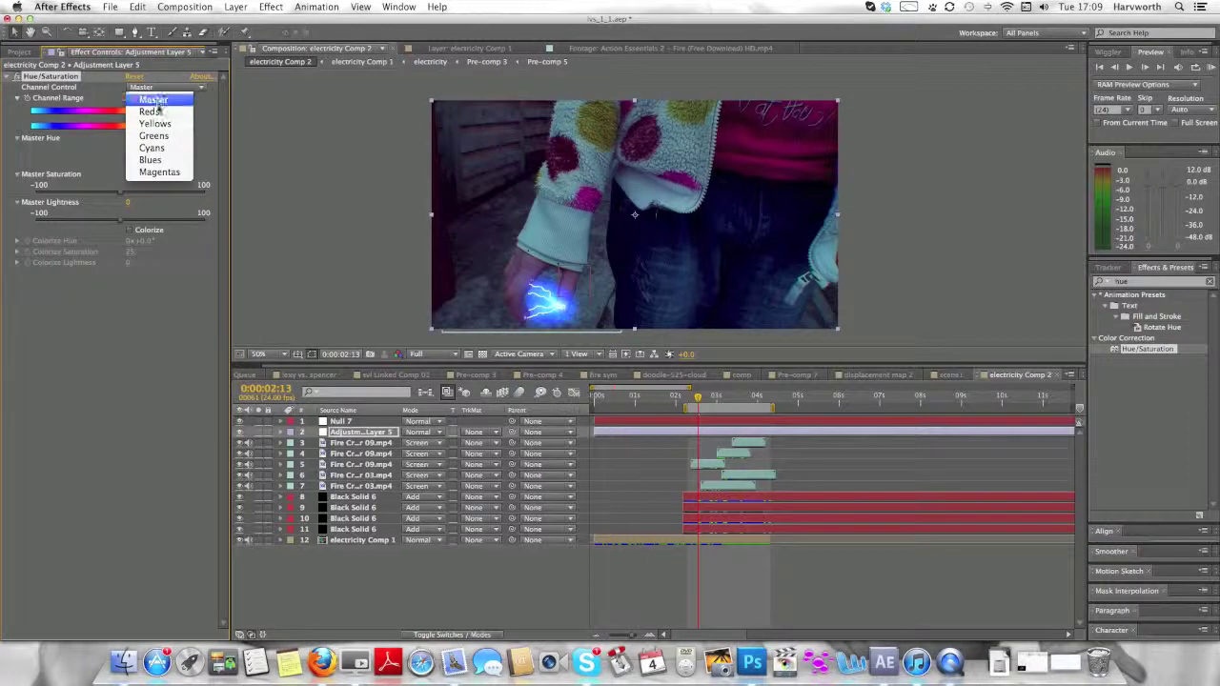
pyautogui.click(175, 160)
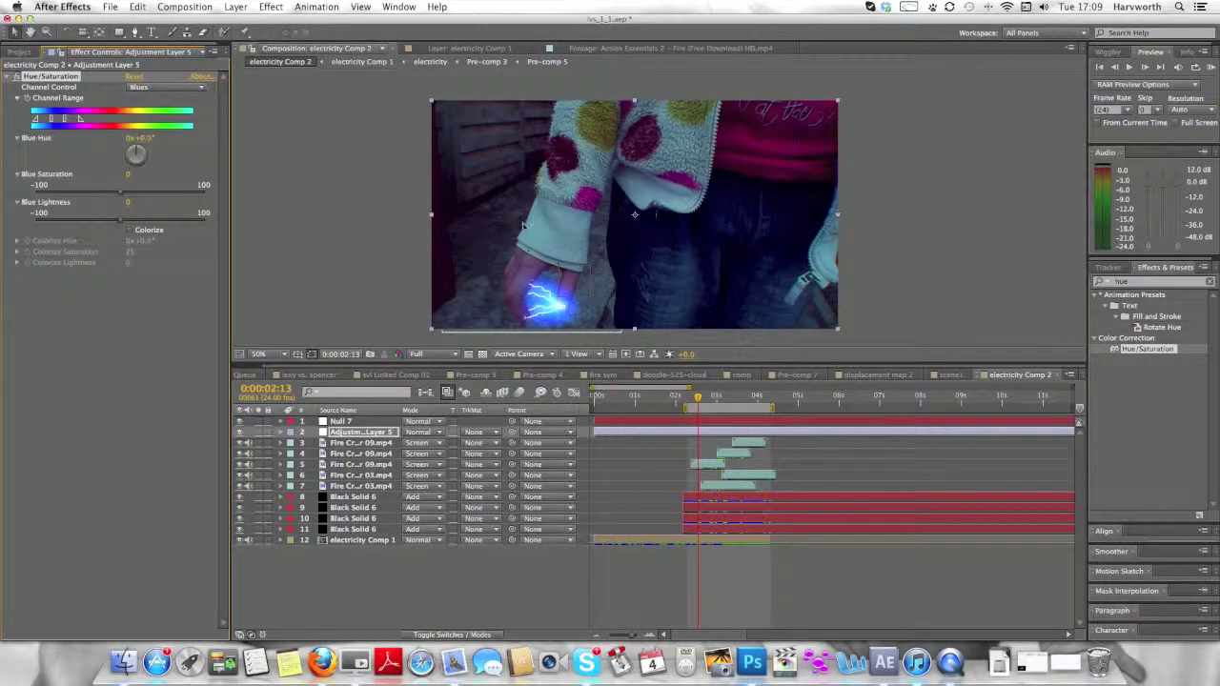
# Draw a closed Pen mask on the adjustment layer around the part of the jeans leg nearest the electrified hand
pyautogui.click(134, 31)
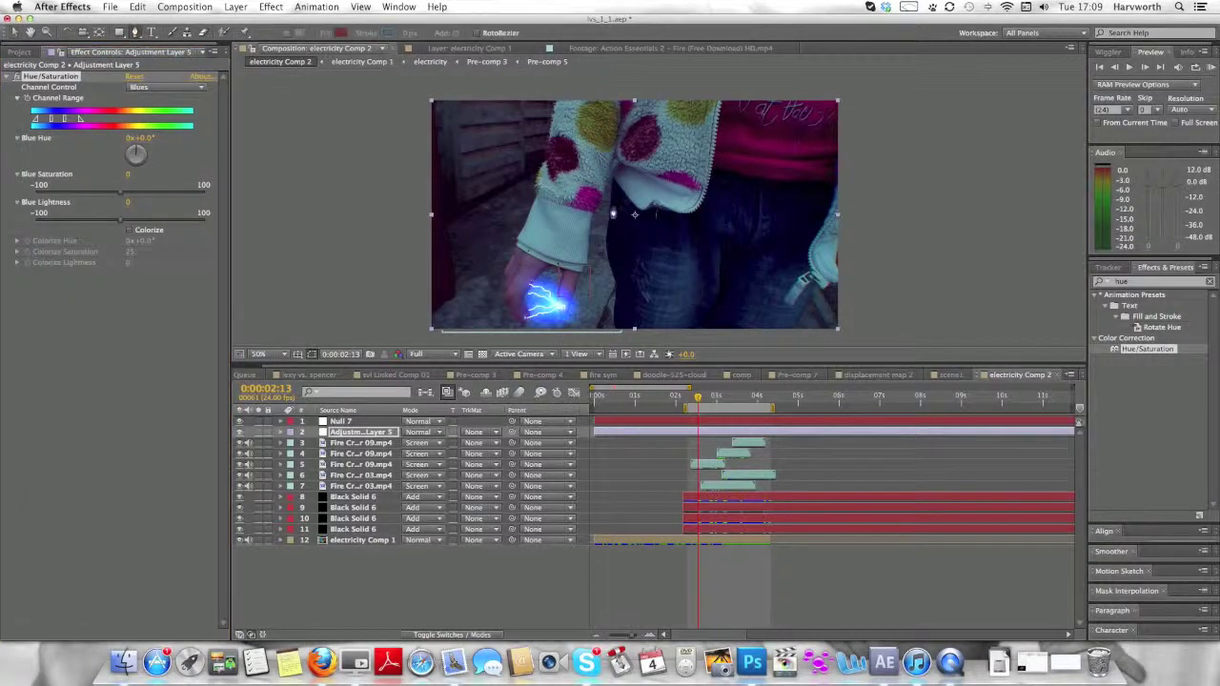
pyautogui.click(610, 204)
pyautogui.click(605, 232)
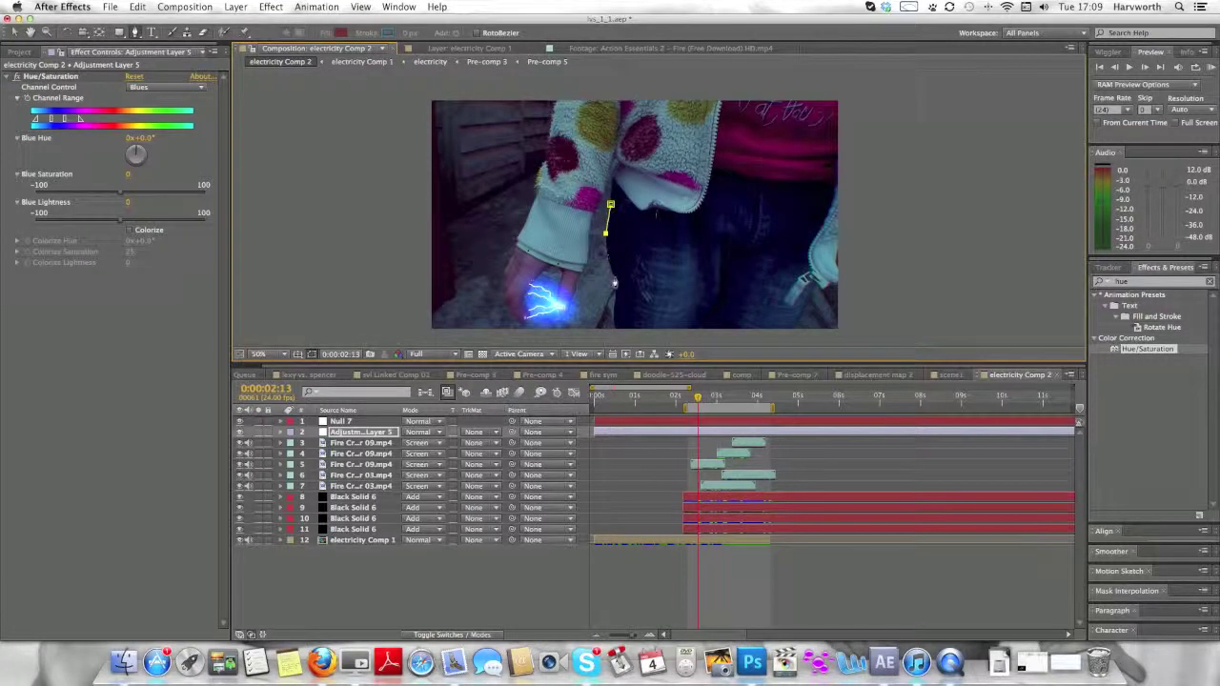
pyautogui.click(614, 279)
pyautogui.click(613, 328)
pyautogui.click(646, 331)
pyautogui.click(673, 307)
pyautogui.click(667, 250)
pyautogui.click(647, 223)
pyautogui.click(636, 208)
pyautogui.click(610, 205)
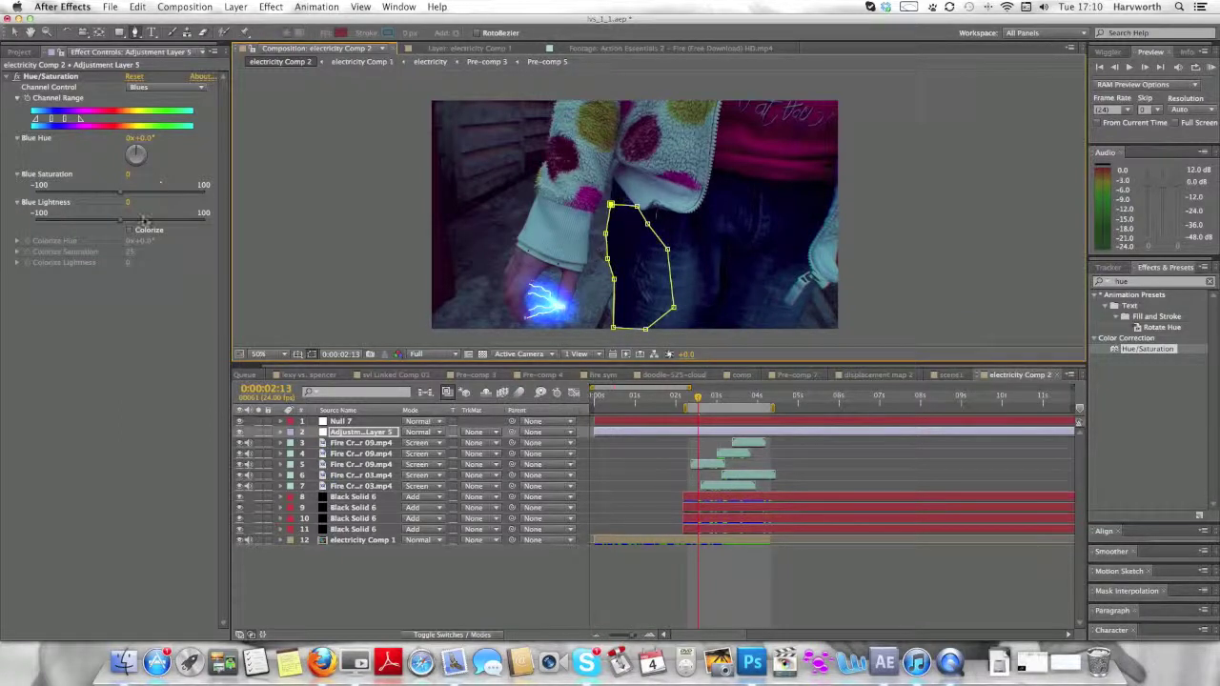
# Narrow the Blues channel range and set Blue Saturation to 54 and Blue Lightness to 34 on the adjustment layer
pyautogui.moveTo(121, 191); pyautogui.dragTo(158, 193)
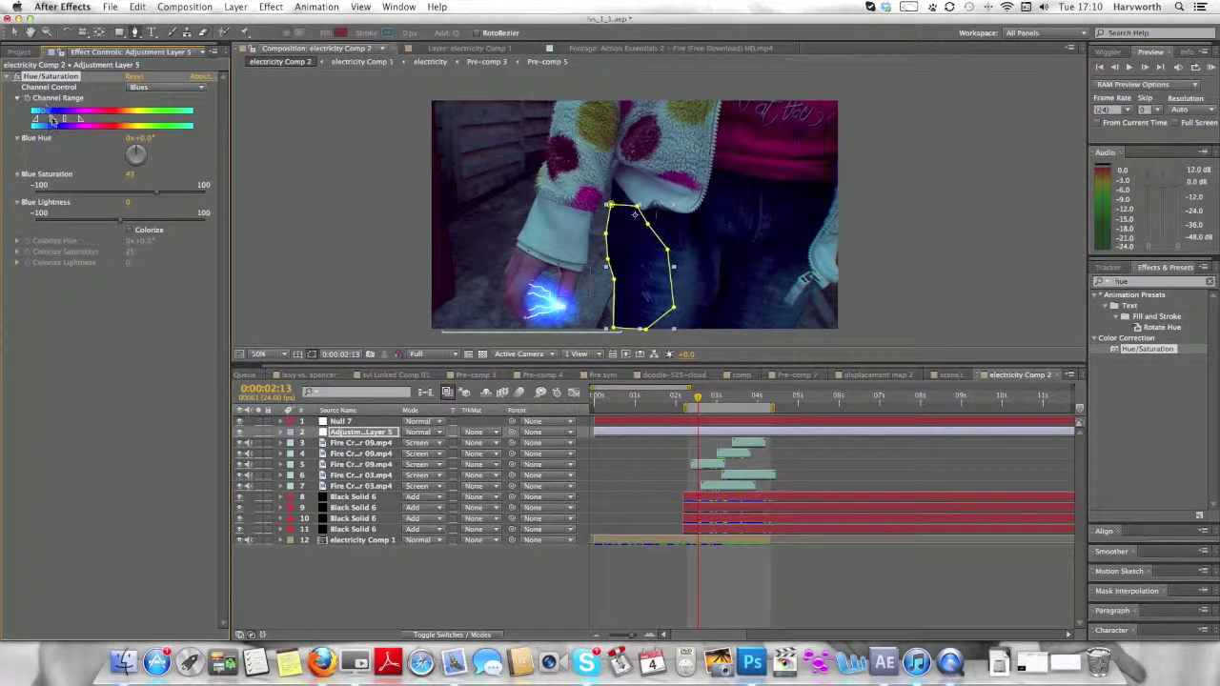
pyautogui.moveTo(80, 118); pyautogui.dragTo(37, 125)
pyautogui.click(951, 307)
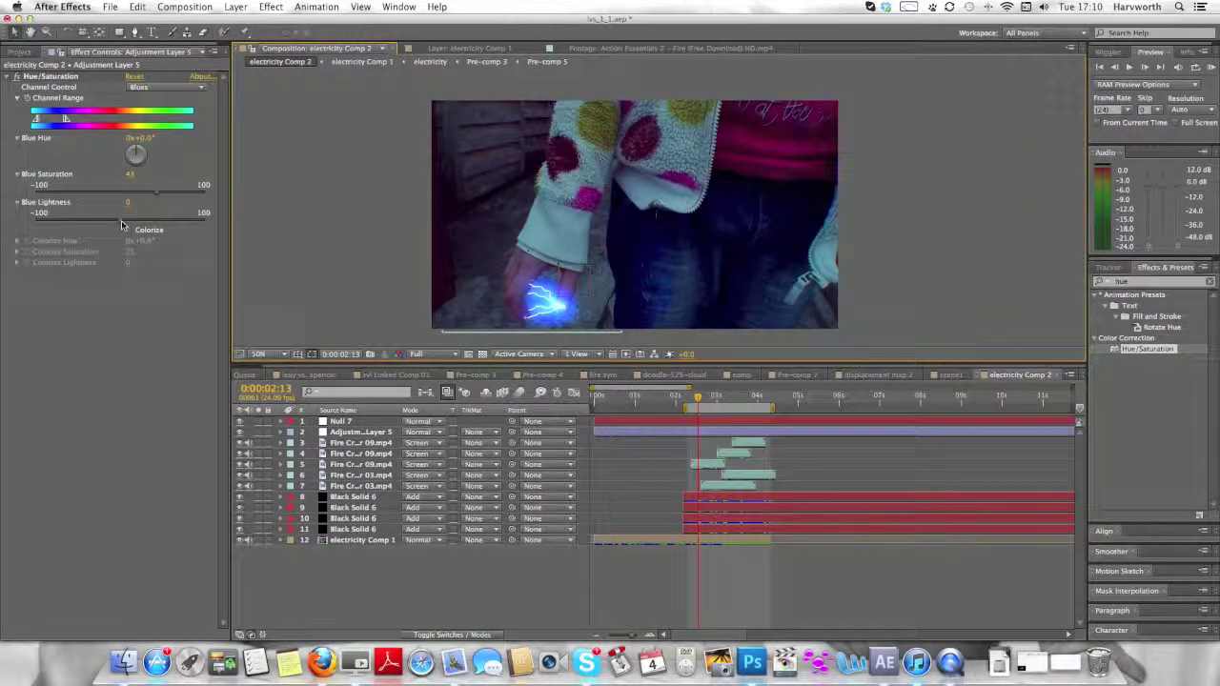
pyautogui.moveTo(122, 224); pyautogui.dragTo(149, 220)
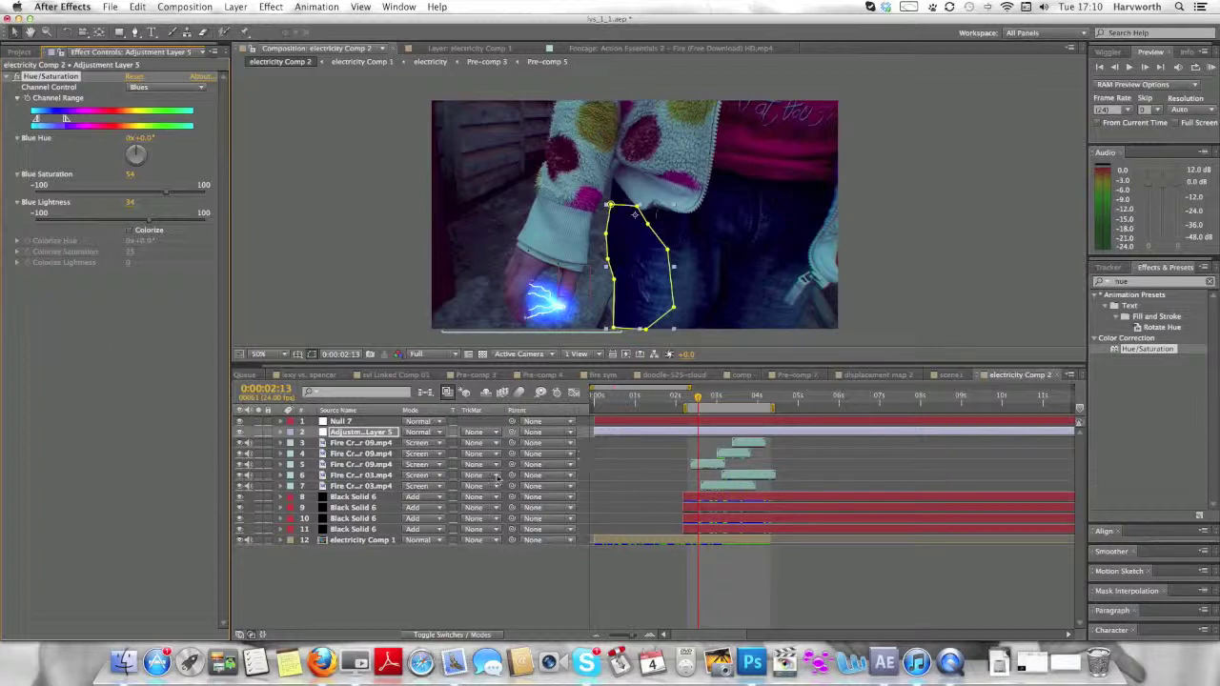
# Set the adjustment layer's Mask 1 feather to 89 pixels and deselect the layer
pyautogui.press('f')
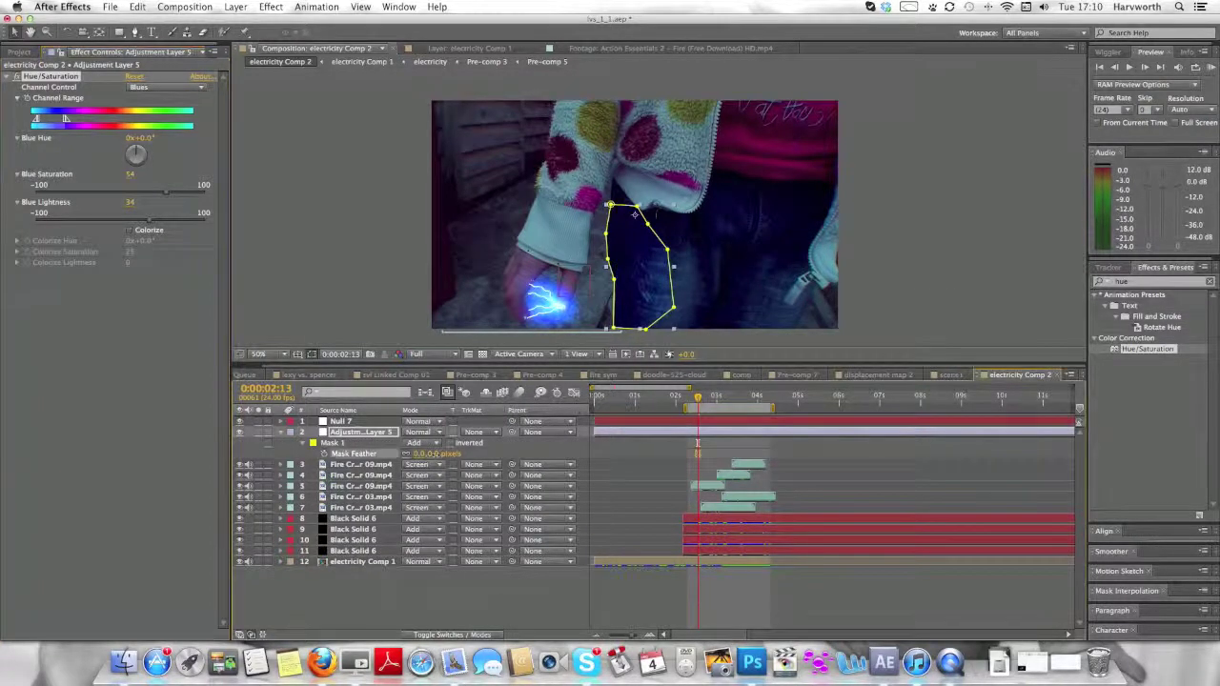
pyautogui.moveTo(435, 454); pyautogui.dragTo(492, 464)
pyautogui.click(899, 310)
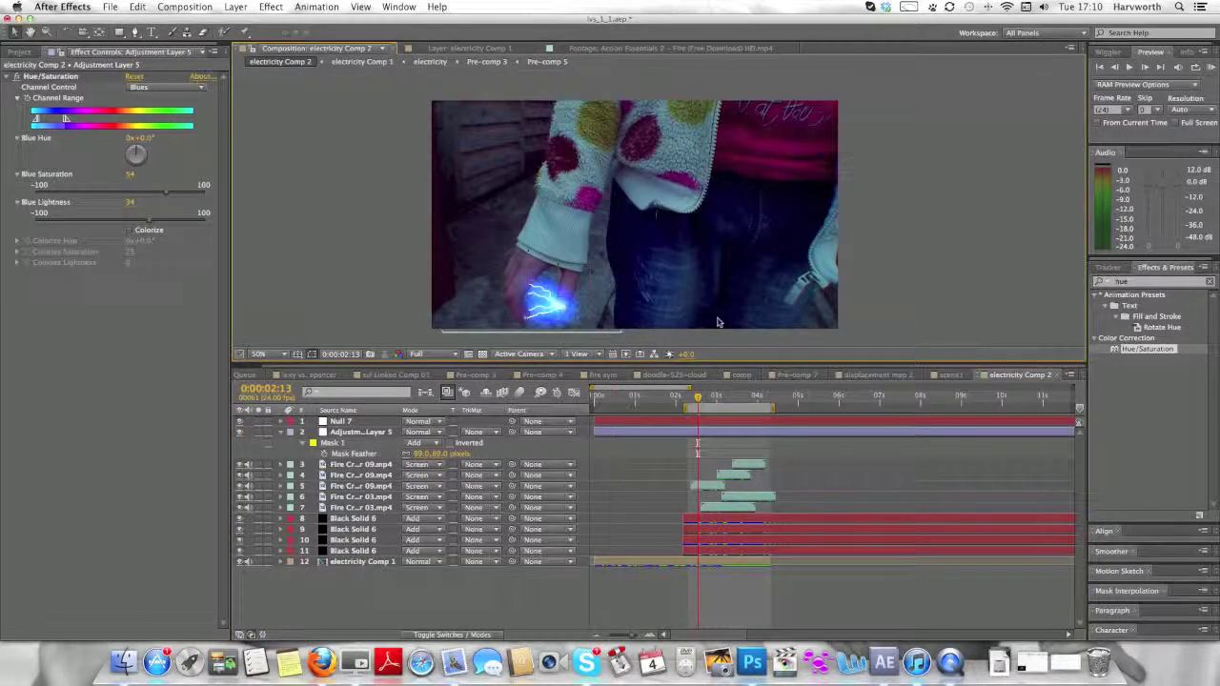
# Set the adjustment layer's Mask 1 feather to 25 pixels and deselect the layer
pyautogui.moveTo(441, 455); pyautogui.dragTo(358, 486)
pyautogui.moveTo(438, 456); pyautogui.dragTo(396, 470)
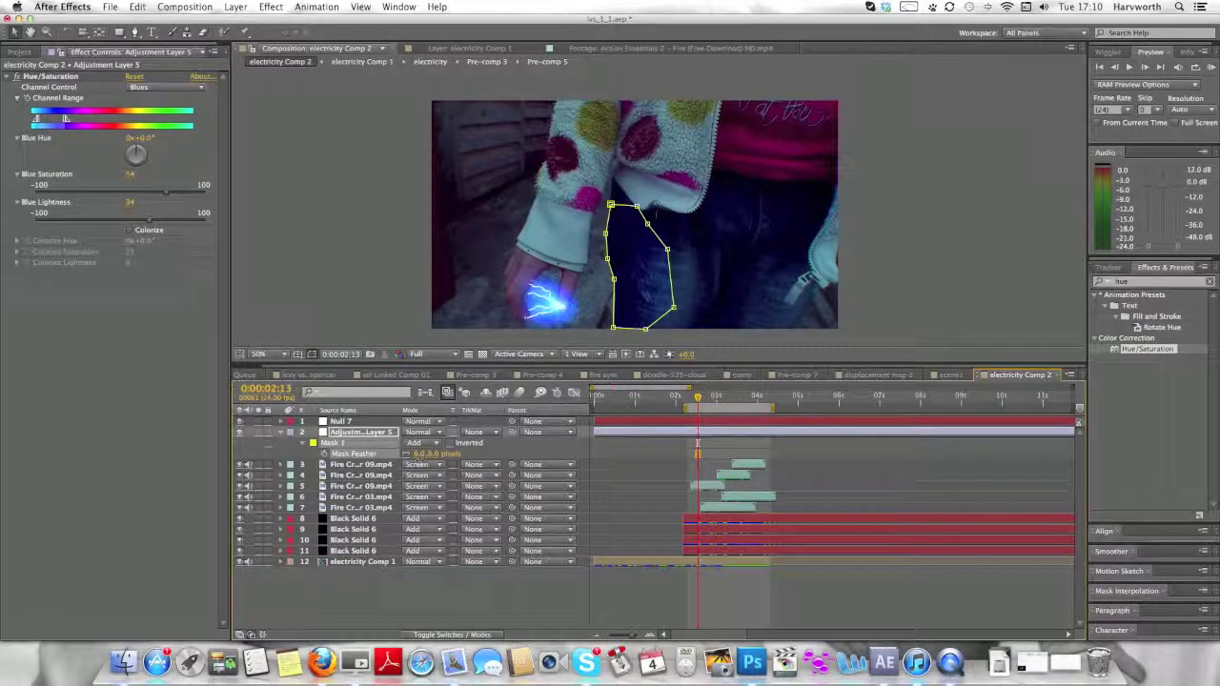
pyautogui.click(424, 455)
pyautogui.write('24')
pyautogui.press('Return')
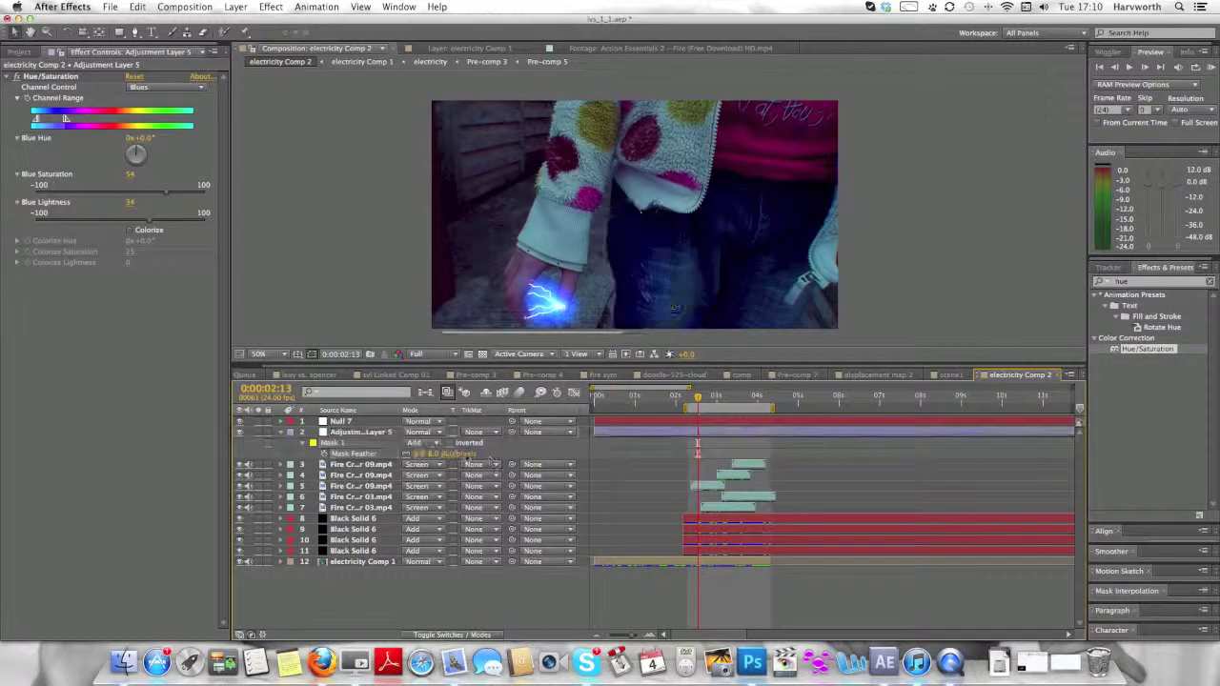
pyautogui.click(918, 298)
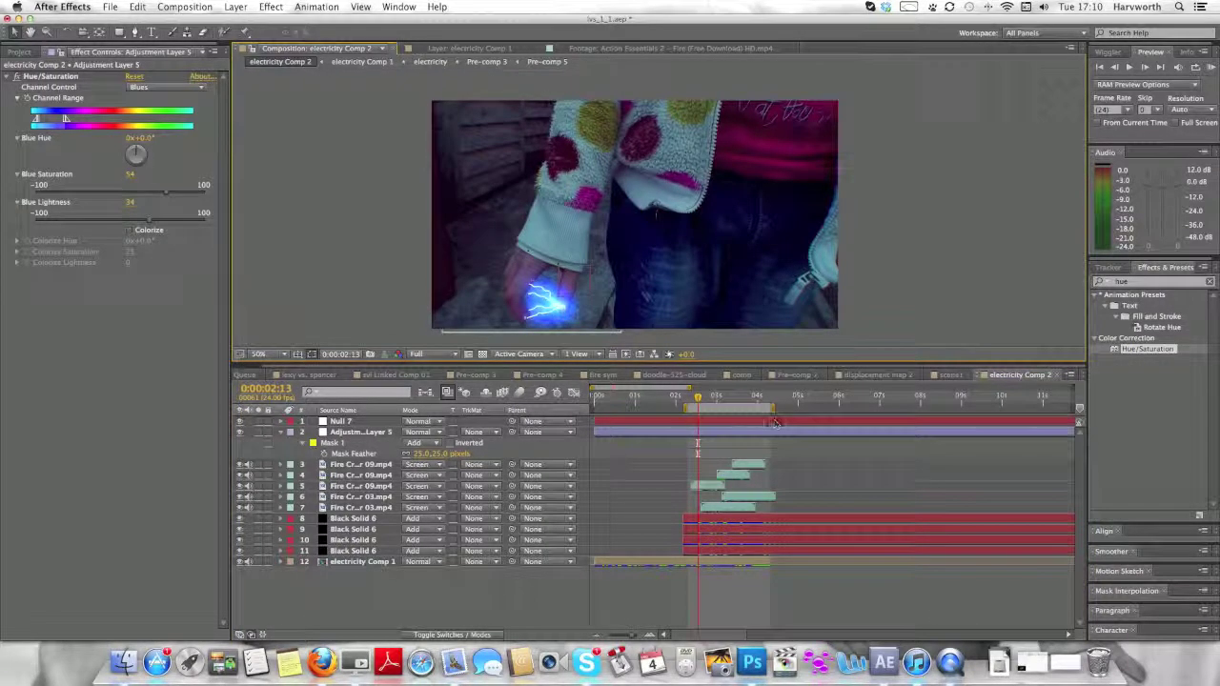
# Parent Adjustment Layer 5 to Null 7 at 0:00:02:17 and turn off the null's visibility
pyautogui.moveTo(698, 398); pyautogui.dragTo(709, 404)
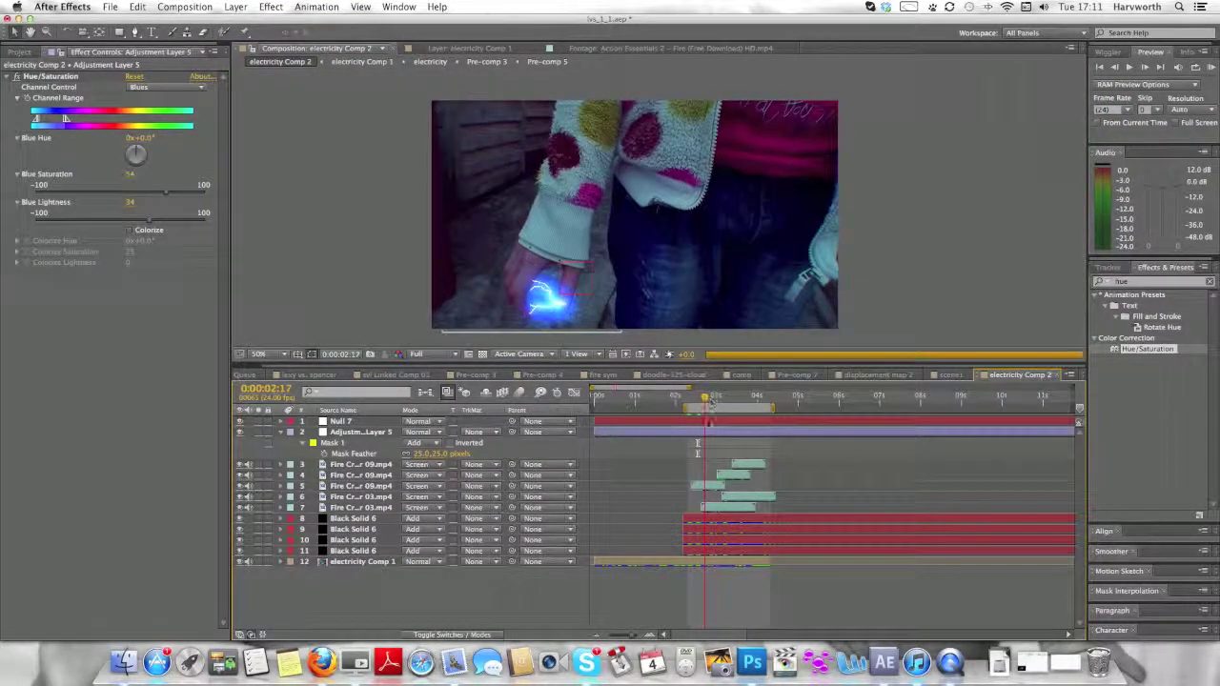
pyautogui.click(724, 446)
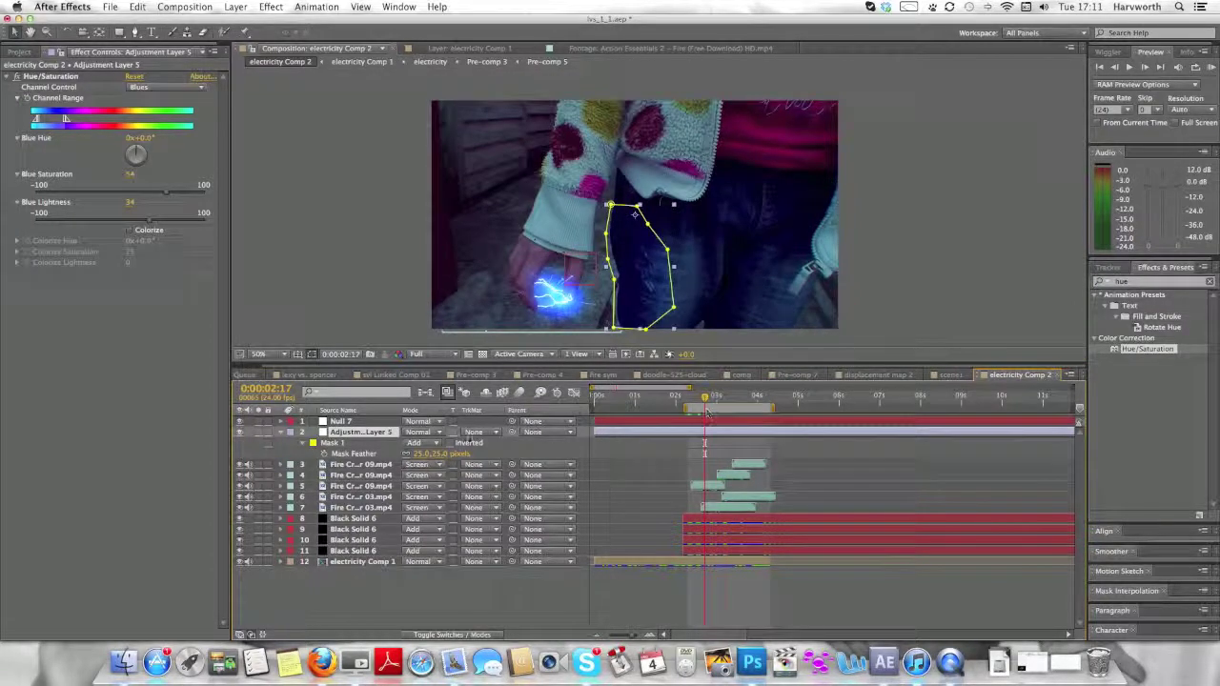
pyautogui.moveTo(513, 432); pyautogui.dragTo(386, 422)
pyautogui.click(240, 422)
pyautogui.click(858, 325)
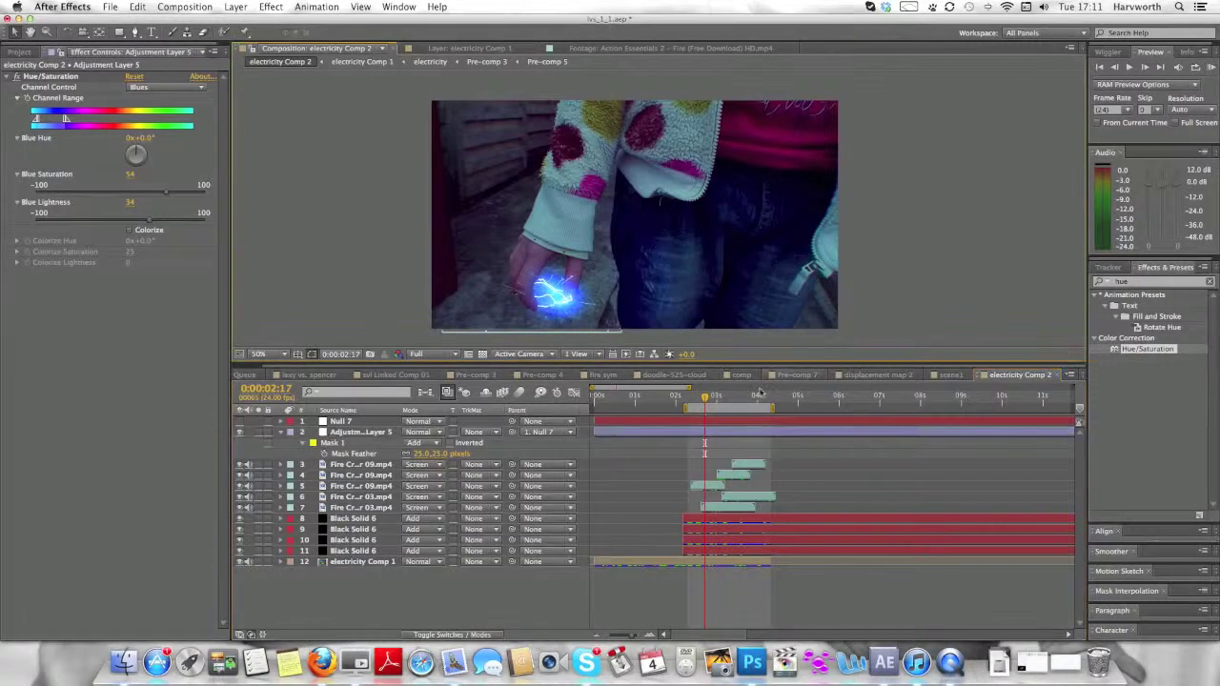
pyautogui.moveTo(704, 398); pyautogui.dragTo(703, 397)
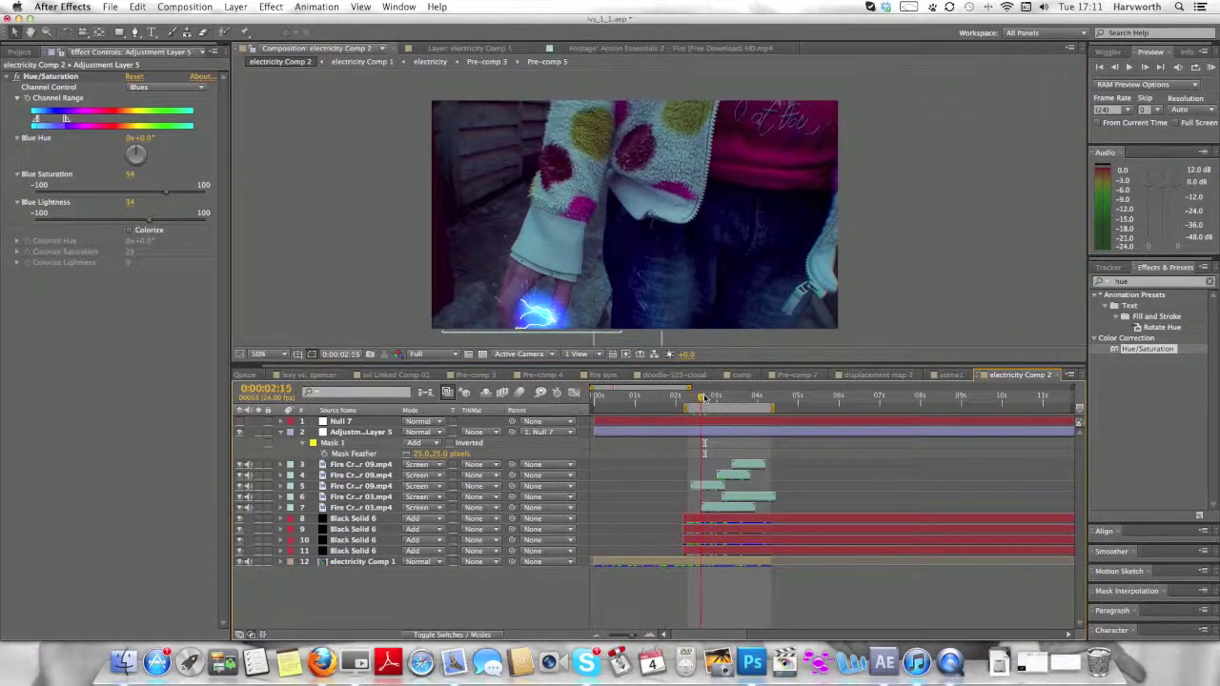
# Raise Blue Saturation to 85 in the adjustment layer's Hue/Saturation effect, keeping Colorize off
pyautogui.click(129, 230)
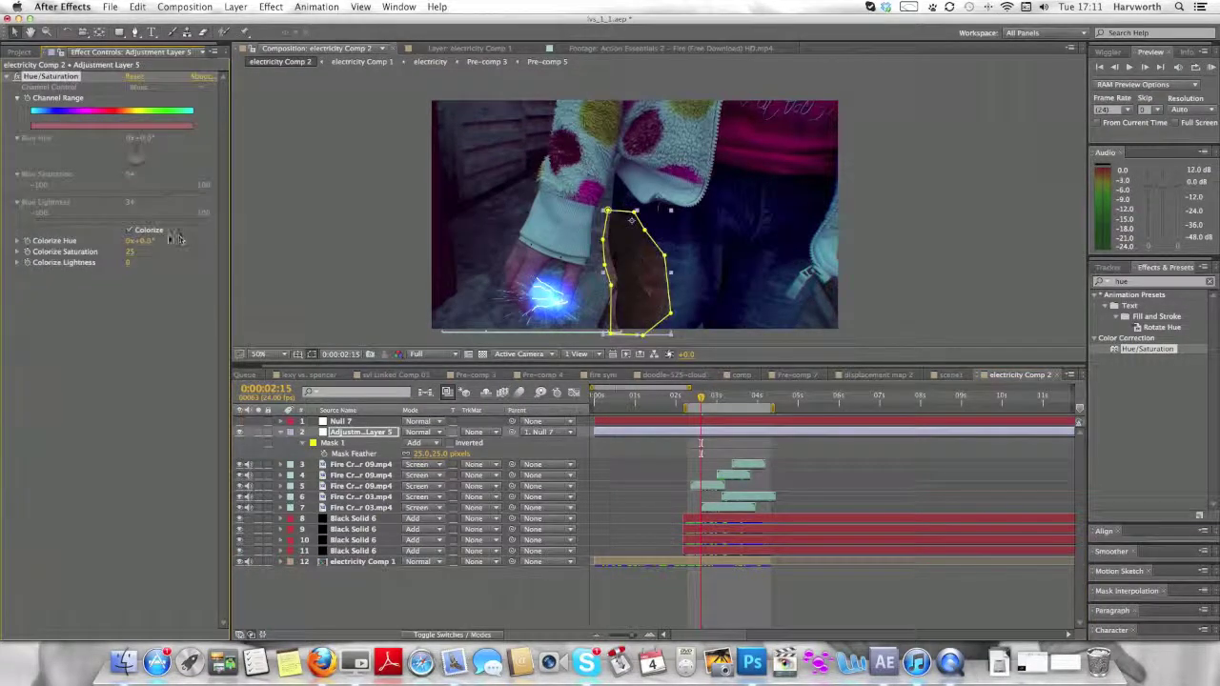
pyautogui.click(131, 229)
pyautogui.moveTo(166, 198); pyautogui.dragTo(193, 195)
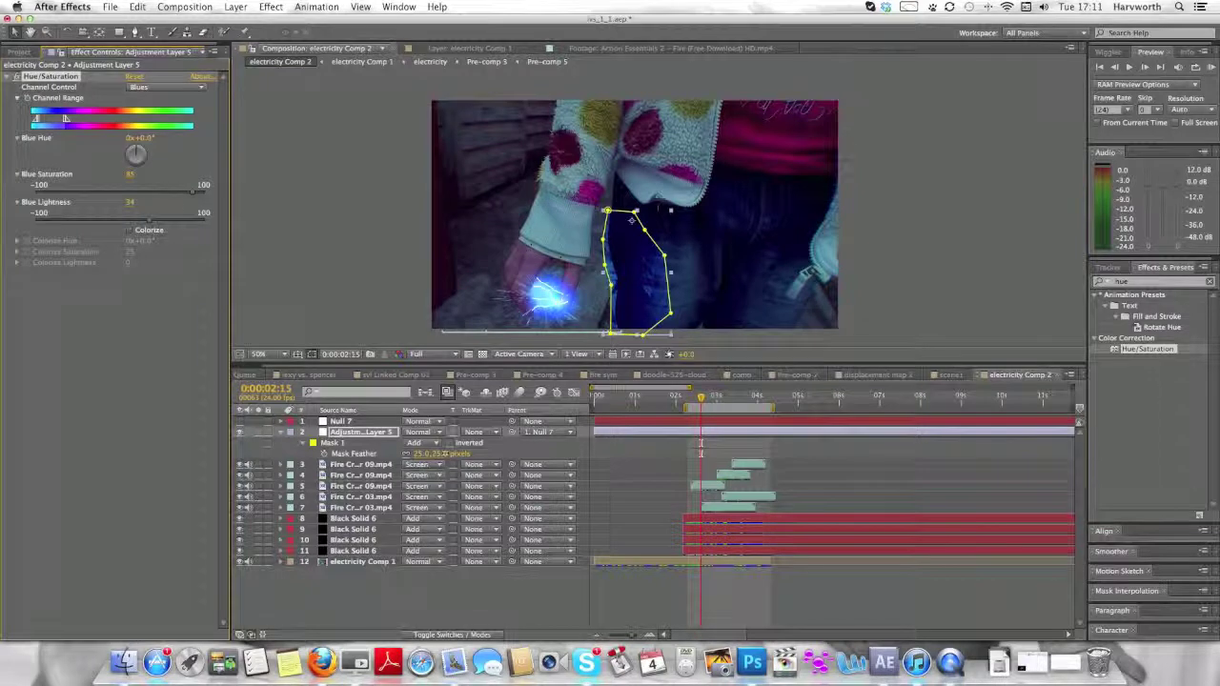
# Soften the edge of Mask 1 by setting its feather to 75 pixels, and deselect the layer
pyautogui.moveTo(444, 454); pyautogui.dragTo(492, 455)
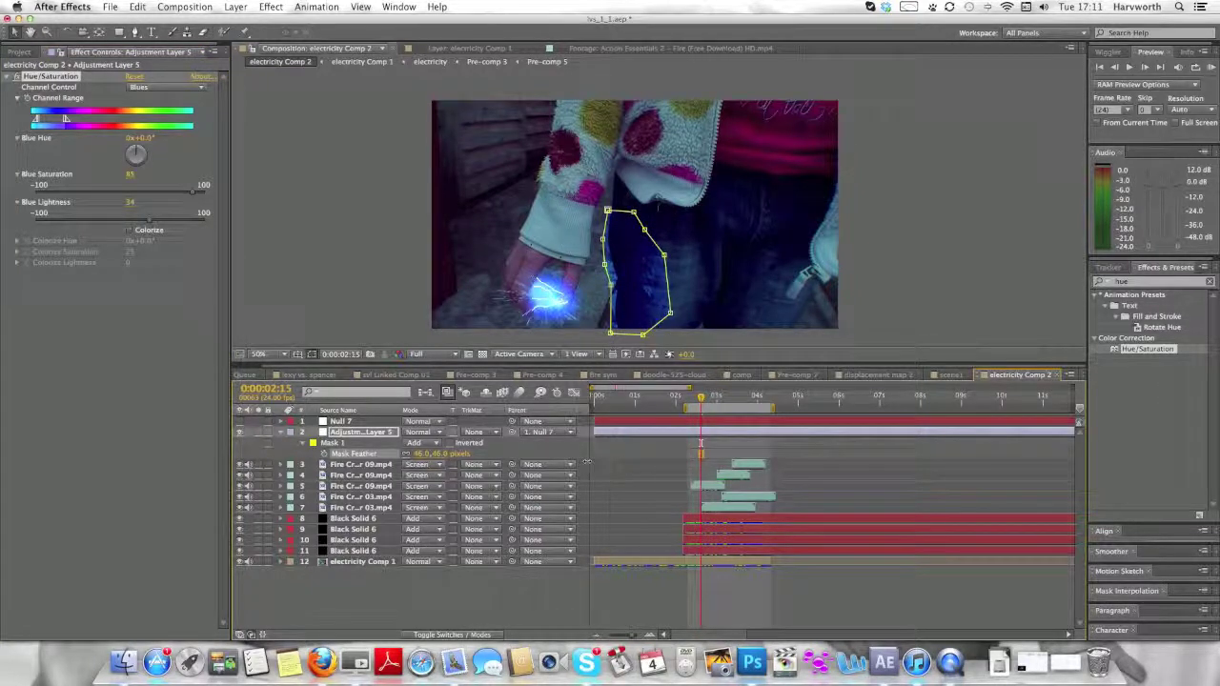
pyautogui.moveTo(662, 471); pyautogui.dragTo(673, 470)
pyautogui.moveTo(459, 454); pyautogui.dragTo(470, 464)
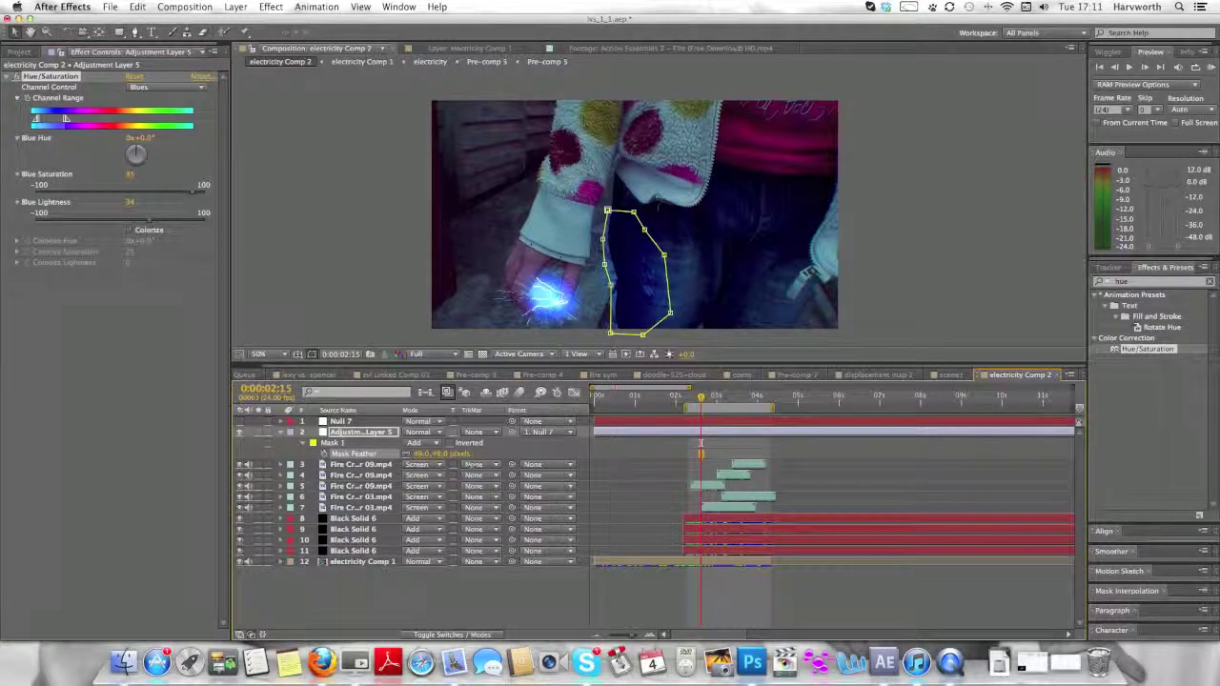
pyautogui.click(442, 453)
pyautogui.press('BackSpace')
pyautogui.write('75')
pyautogui.press('Return')
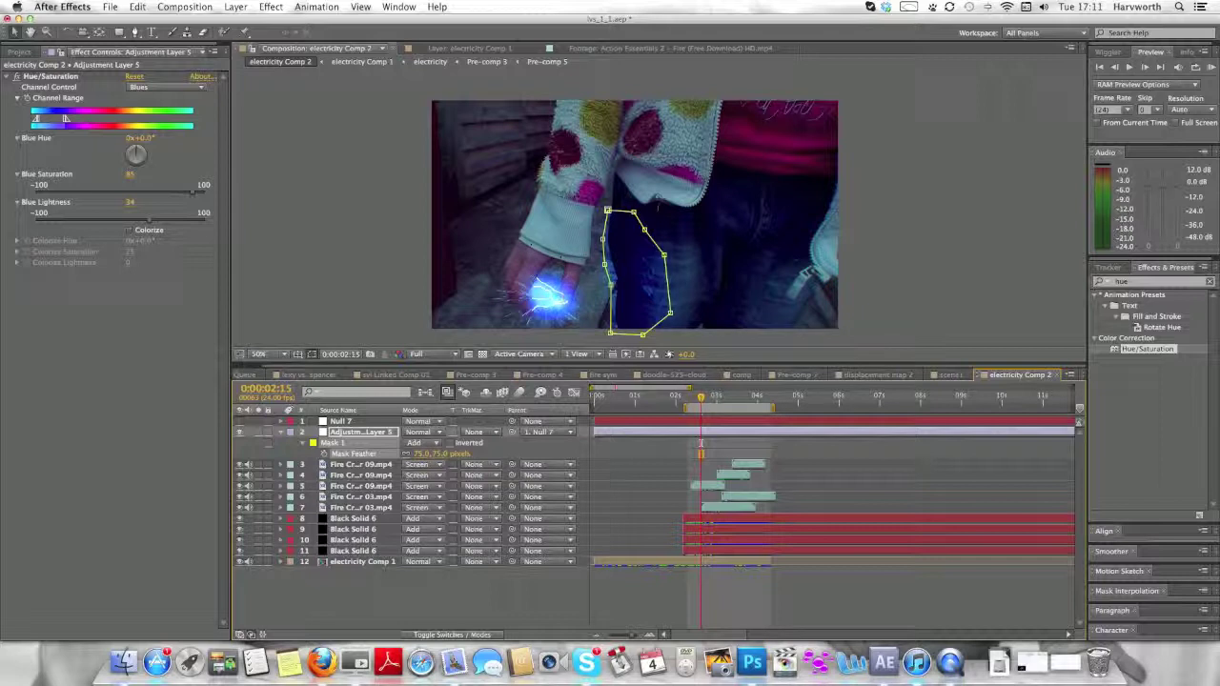
pyautogui.click(953, 267)
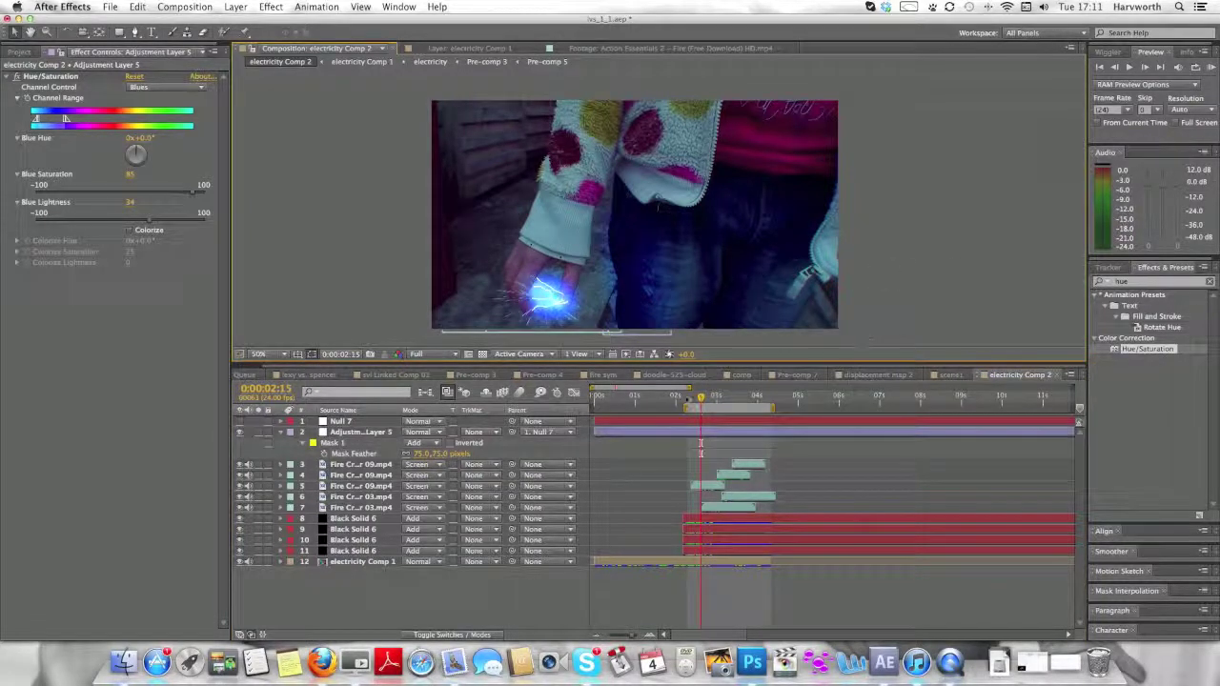
# Add the expression random(7,200) to Adjustment Layer 5's Opacity so the blue light flickers
pyautogui.click(355, 432)
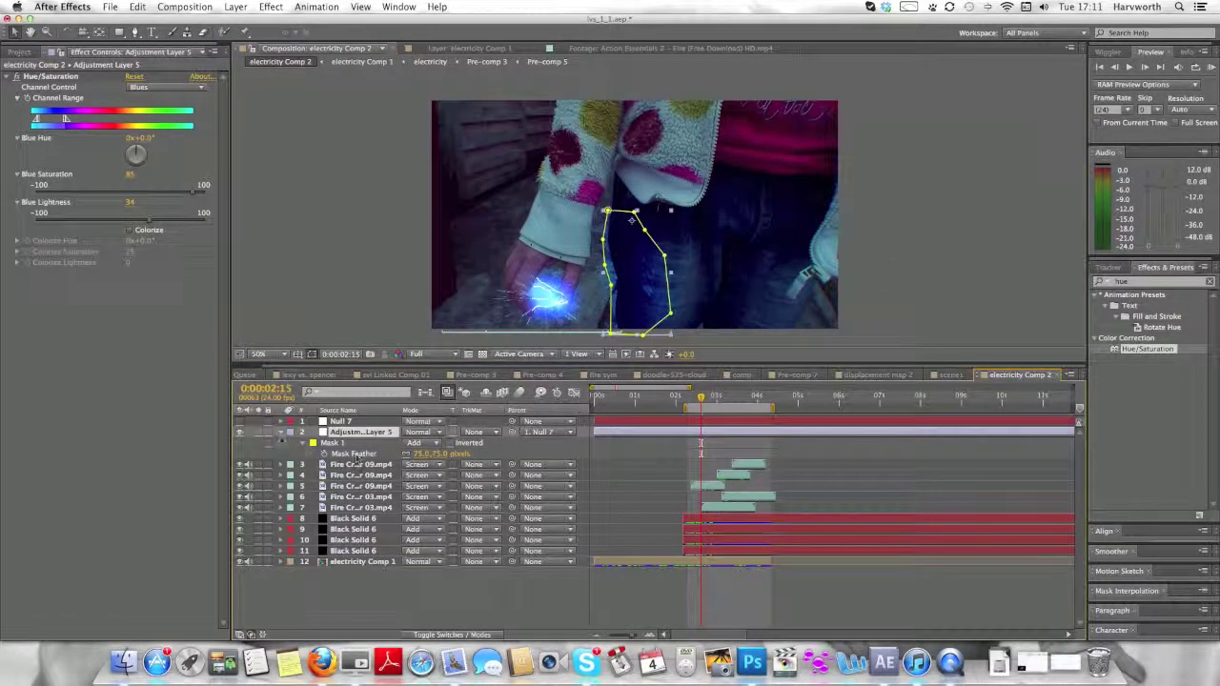
pyautogui.press('super+shift+a')
pyautogui.click(338, 434)
pyautogui.press('t')
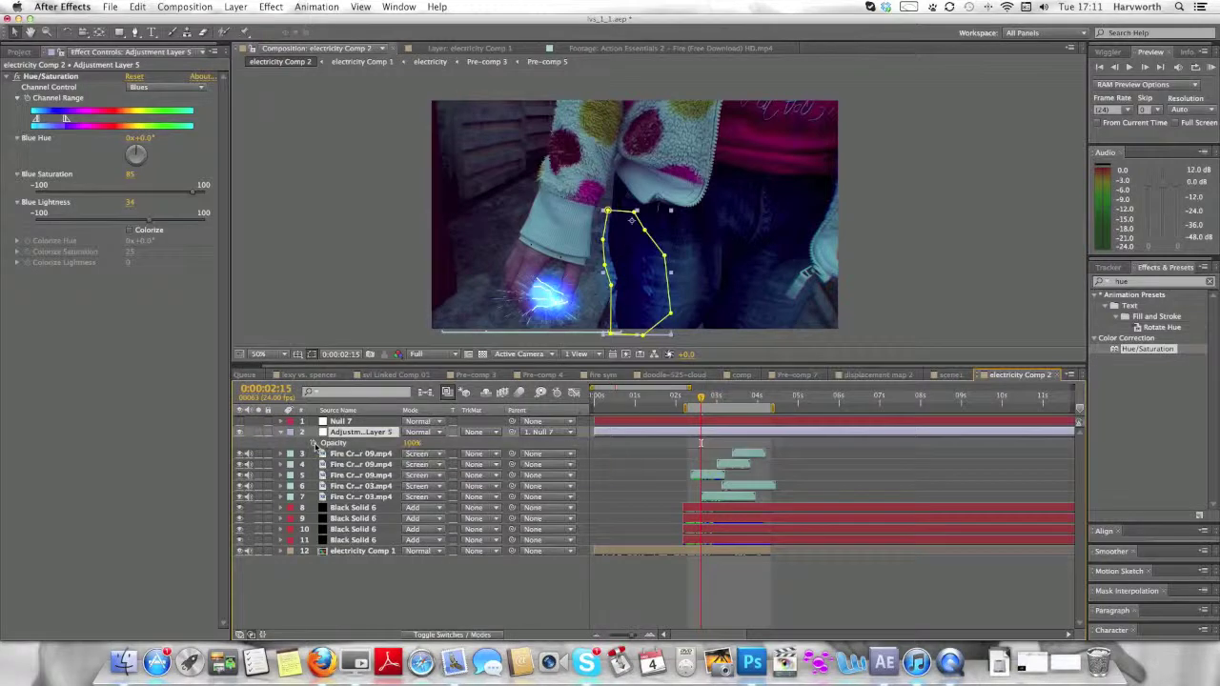
pyautogui.keyDown('alt'); pyautogui.click(313, 444); pyautogui.keyUp('alt')
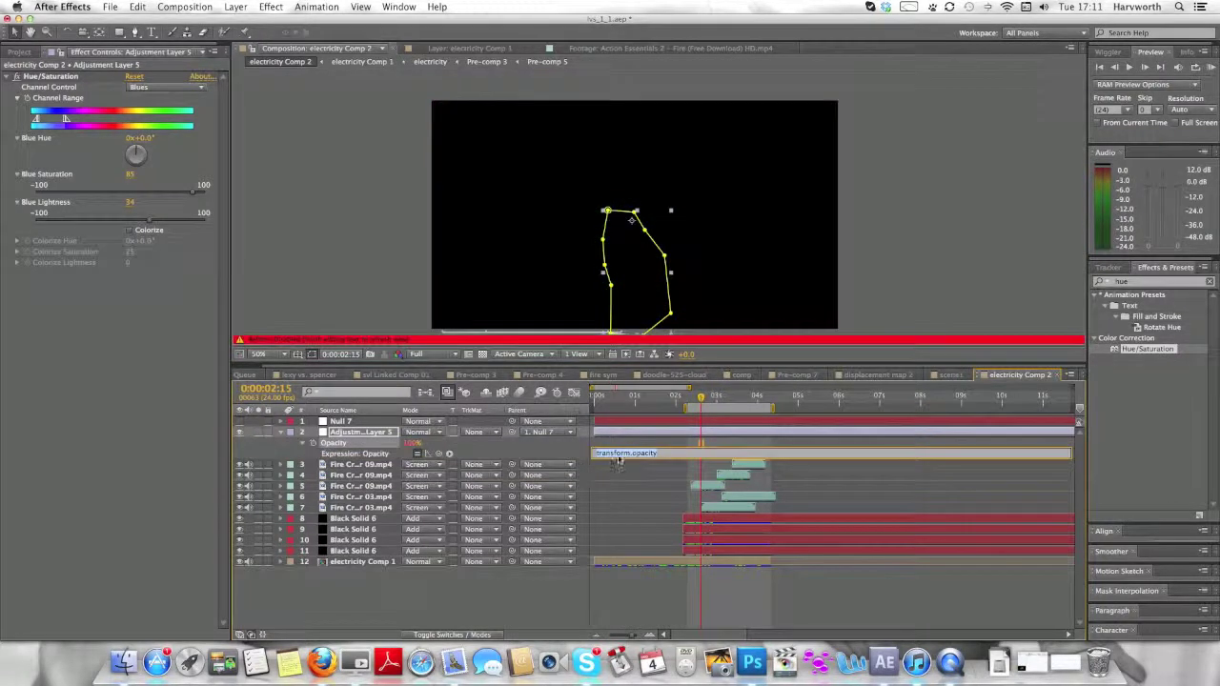
pyautogui.press('BackSpace')
pyautogui.press('Return')
pyautogui.click(446, 449)
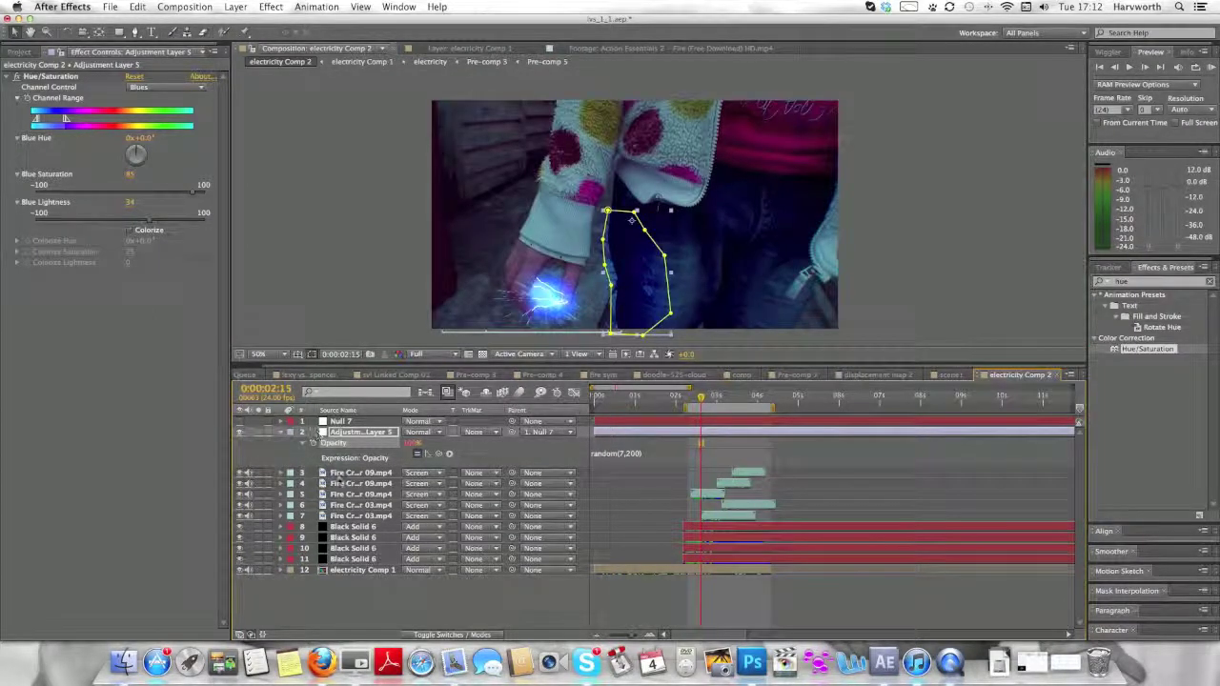
# Increase the Mask 1 feather to 100 pixels and play back the composition from 0:00:02:06
pyautogui.press('f')
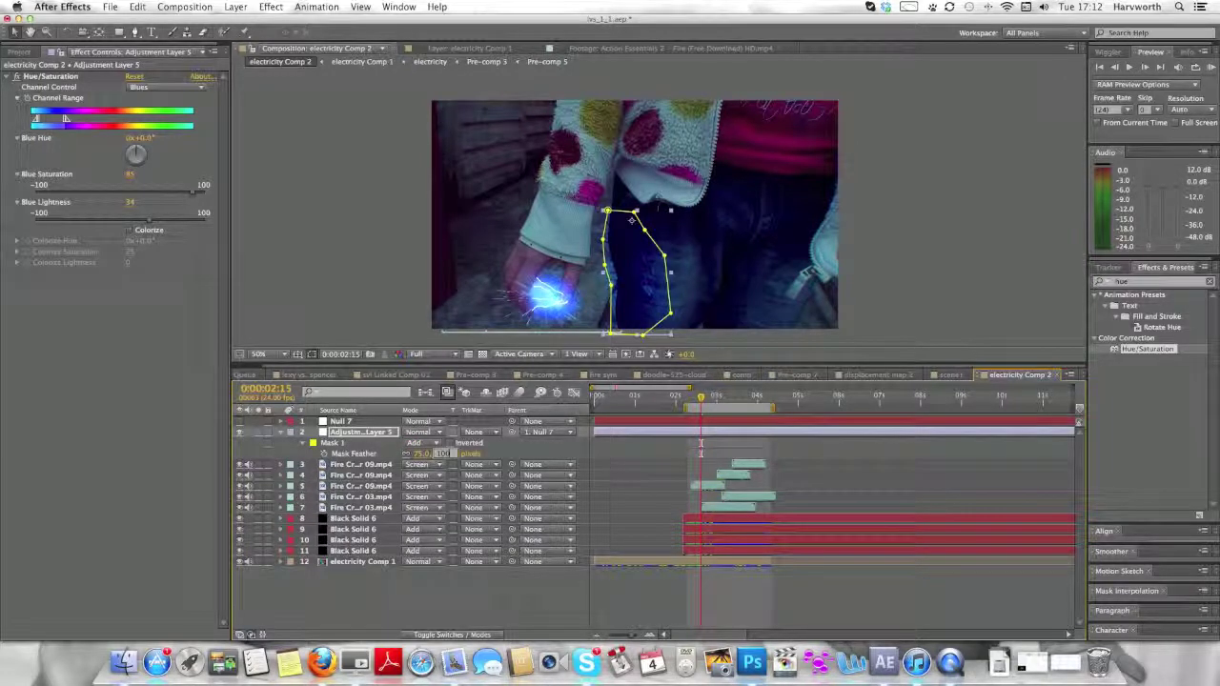
pyautogui.press('Return')
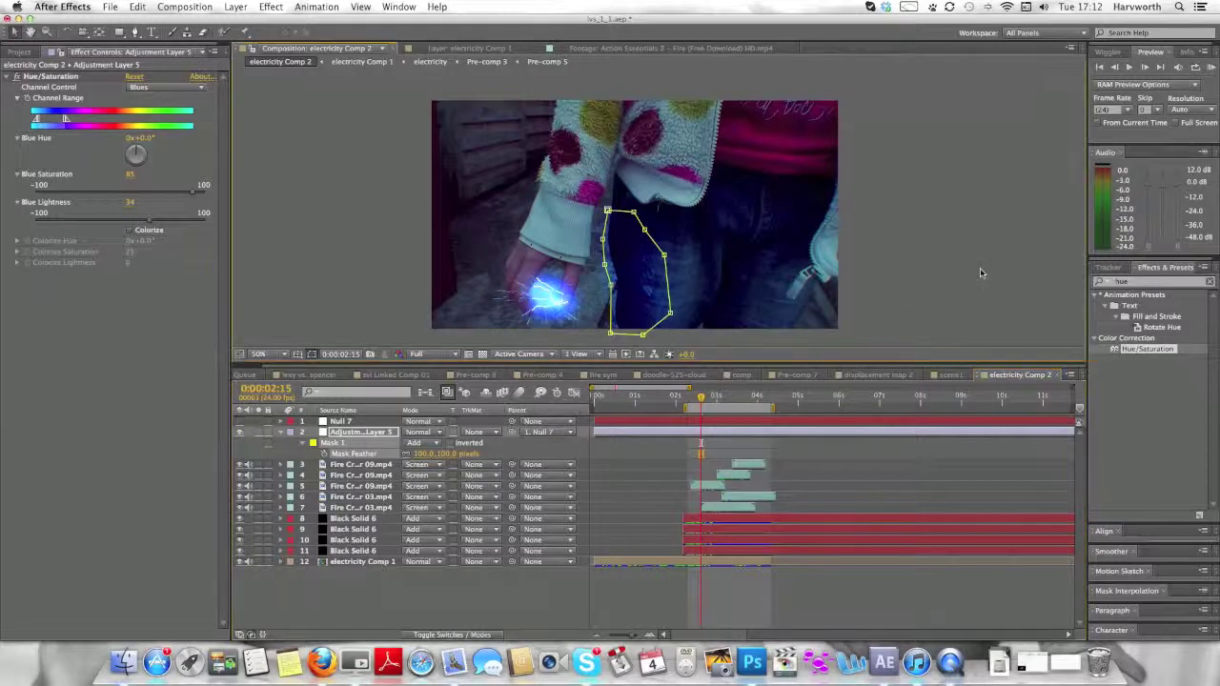
pyautogui.click(989, 277)
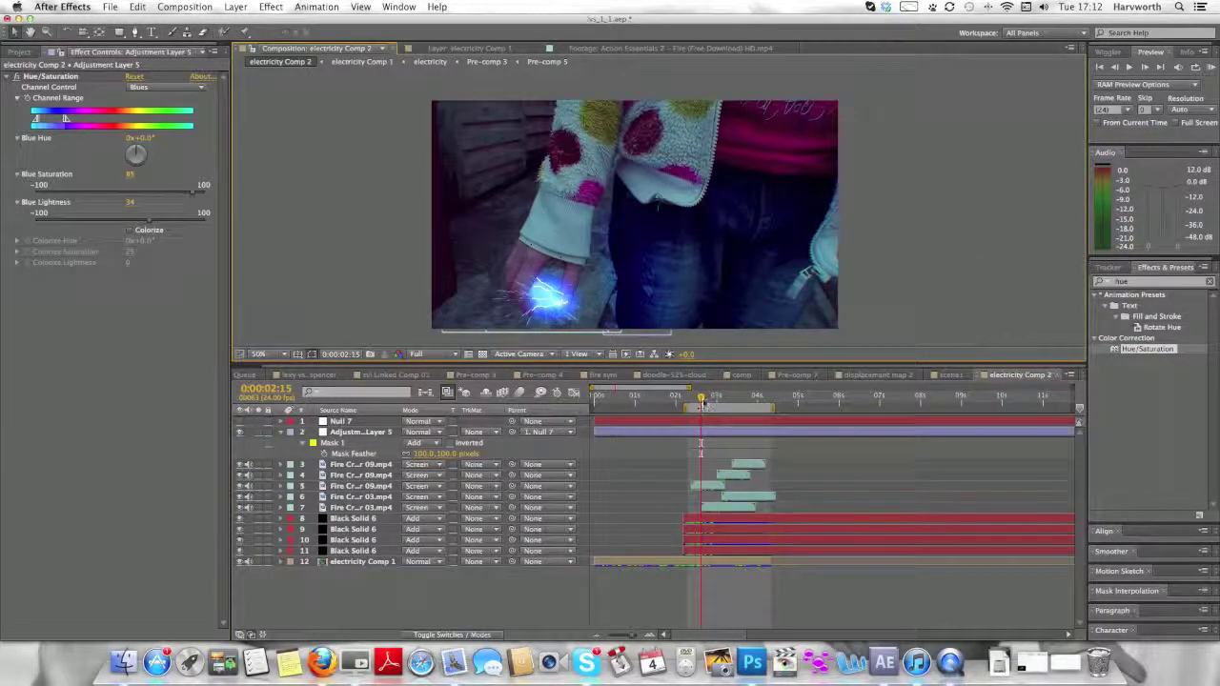
pyautogui.moveTo(700, 404); pyautogui.dragTo(688, 410)
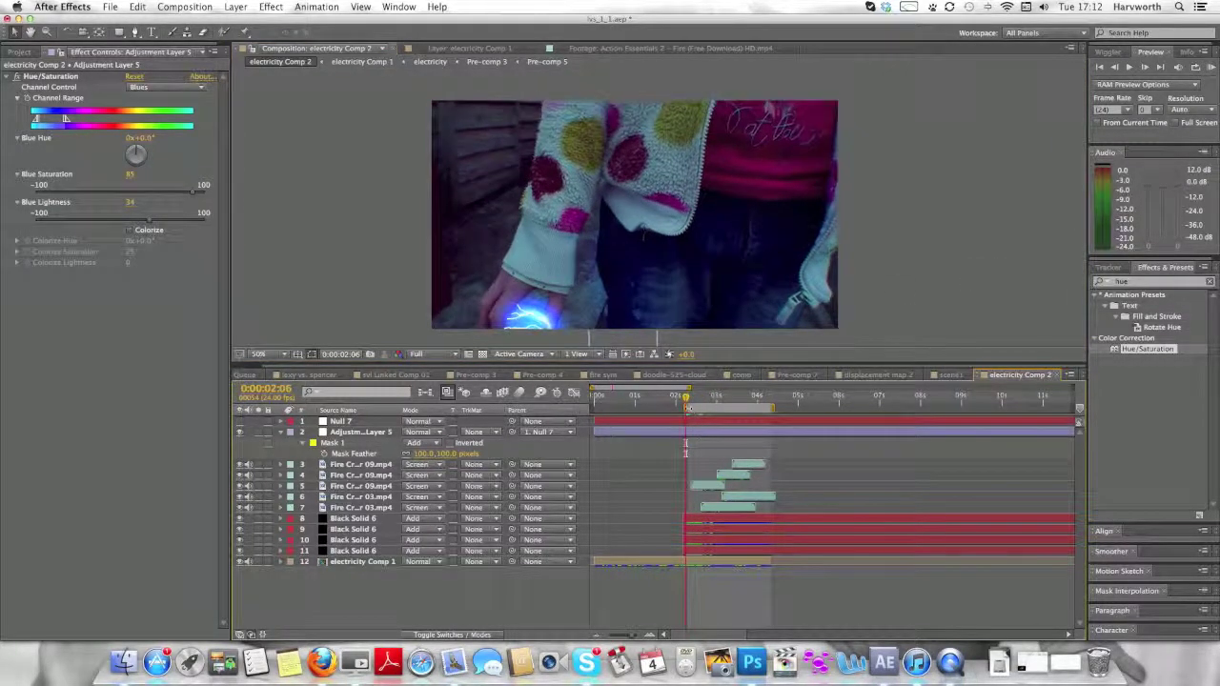
pyautogui.press('space')
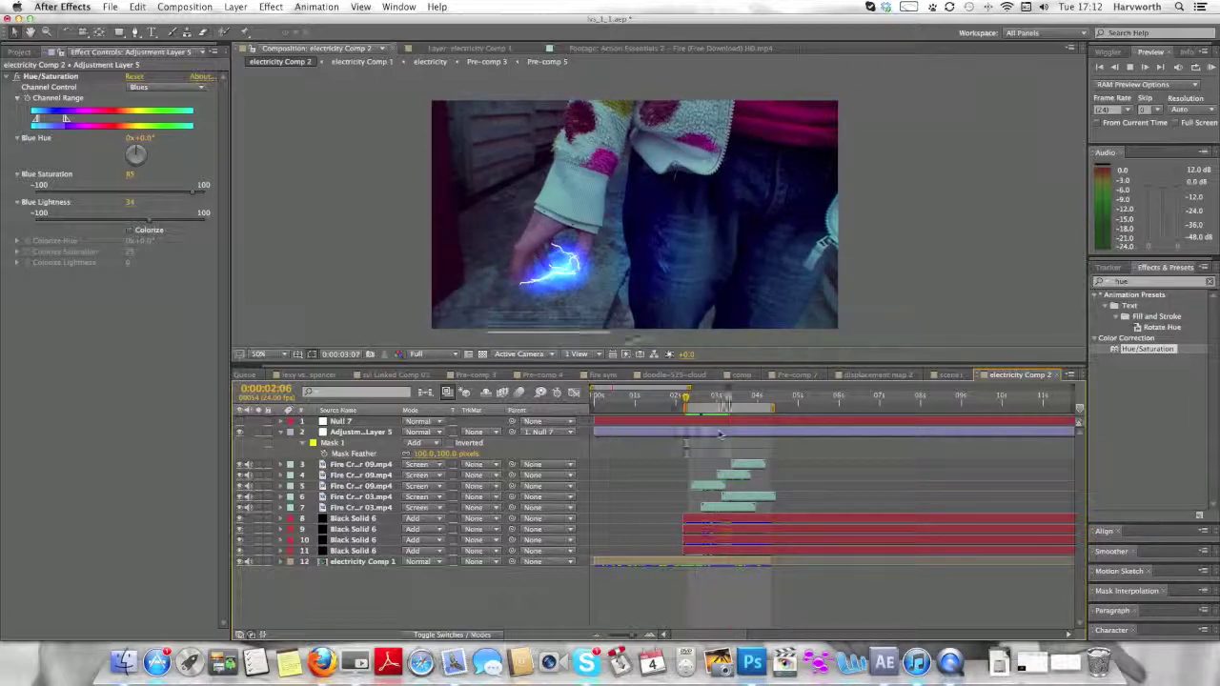
pyautogui.click(692, 409)
pyautogui.press('space')
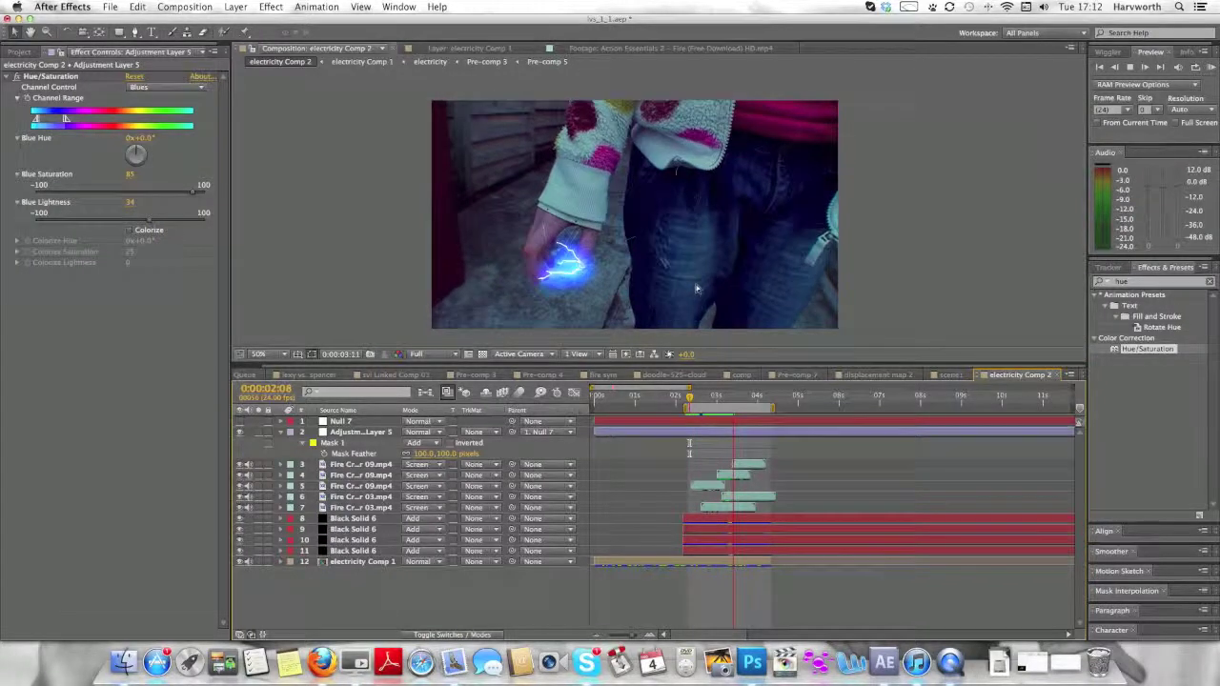
# Try a duplicate of the adjustment layer over the electrified hand at 0:00:03:01, and delete the duplicate
pyautogui.click(717, 402)
pyautogui.click(722, 434)
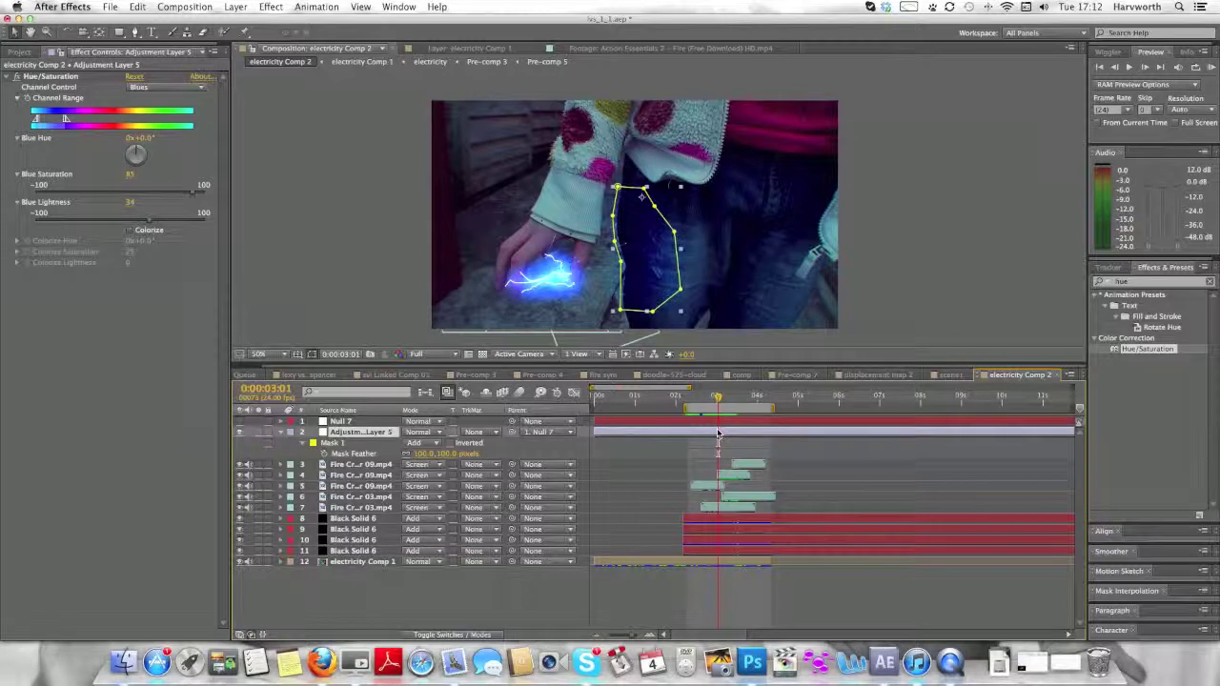
pyautogui.press('super+d')
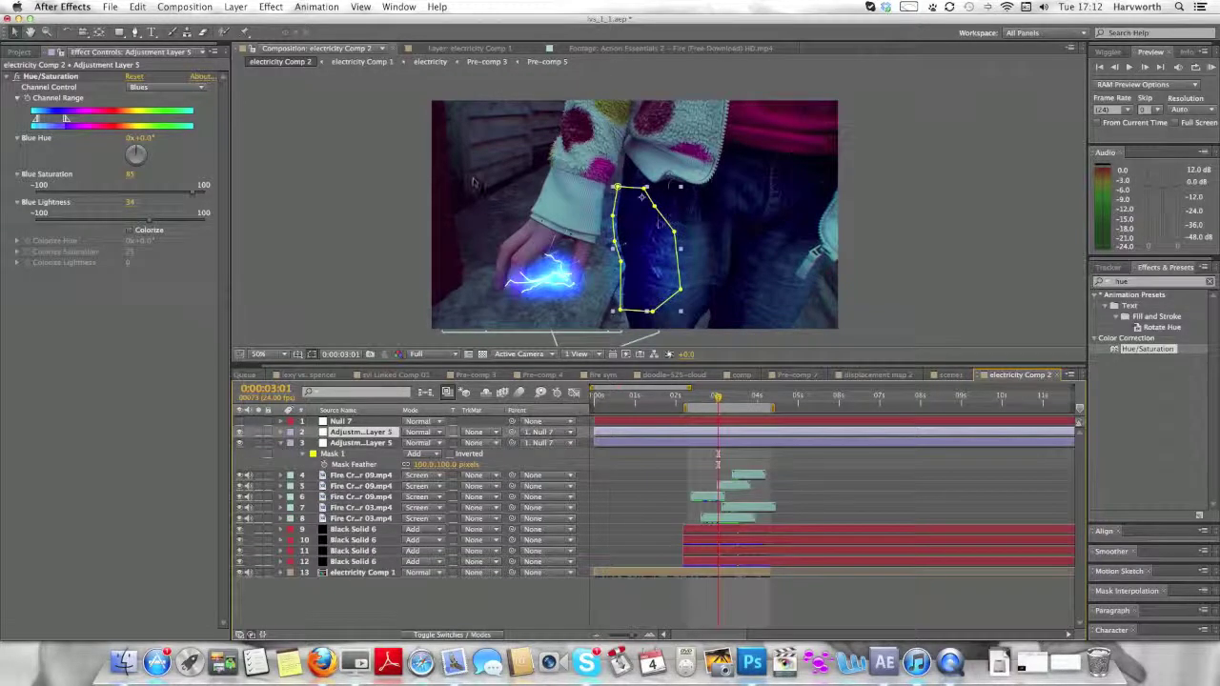
pyautogui.moveTo(673, 201); pyautogui.dragTo(550, 195)
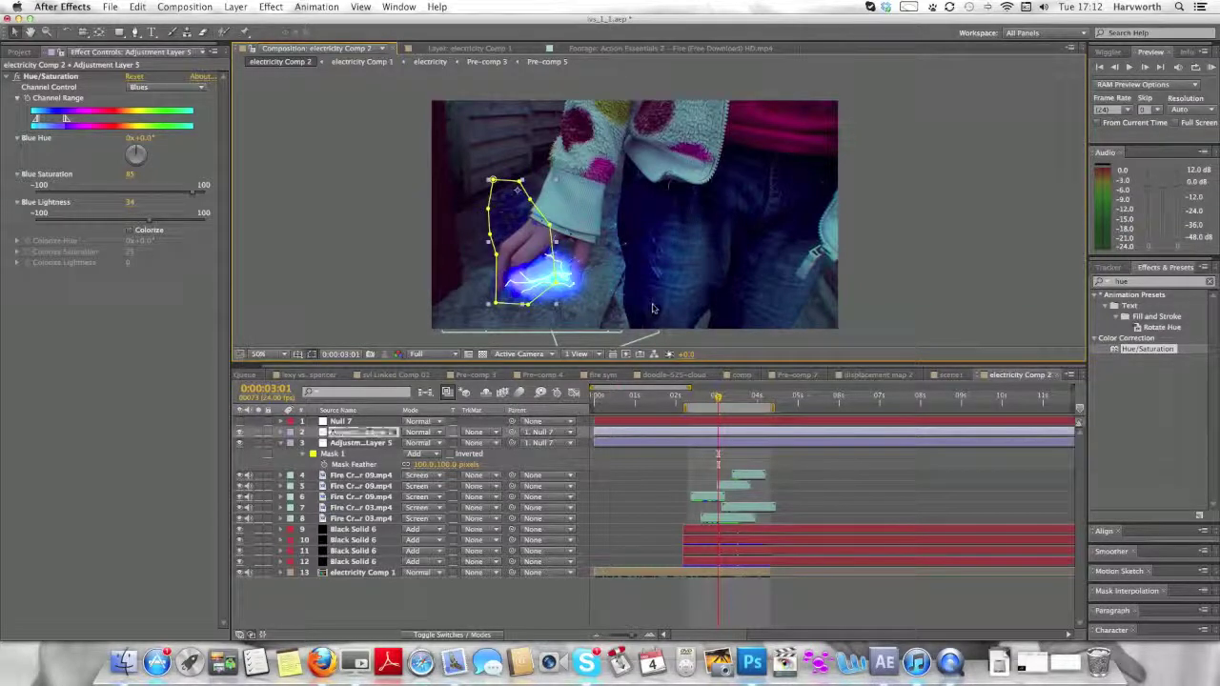
pyautogui.press('Delete')
# Run a RAM preview of the work area and play it back to examine the blue light on the jeans
pyautogui.moveTo(715, 400); pyautogui.dragTo(721, 403)
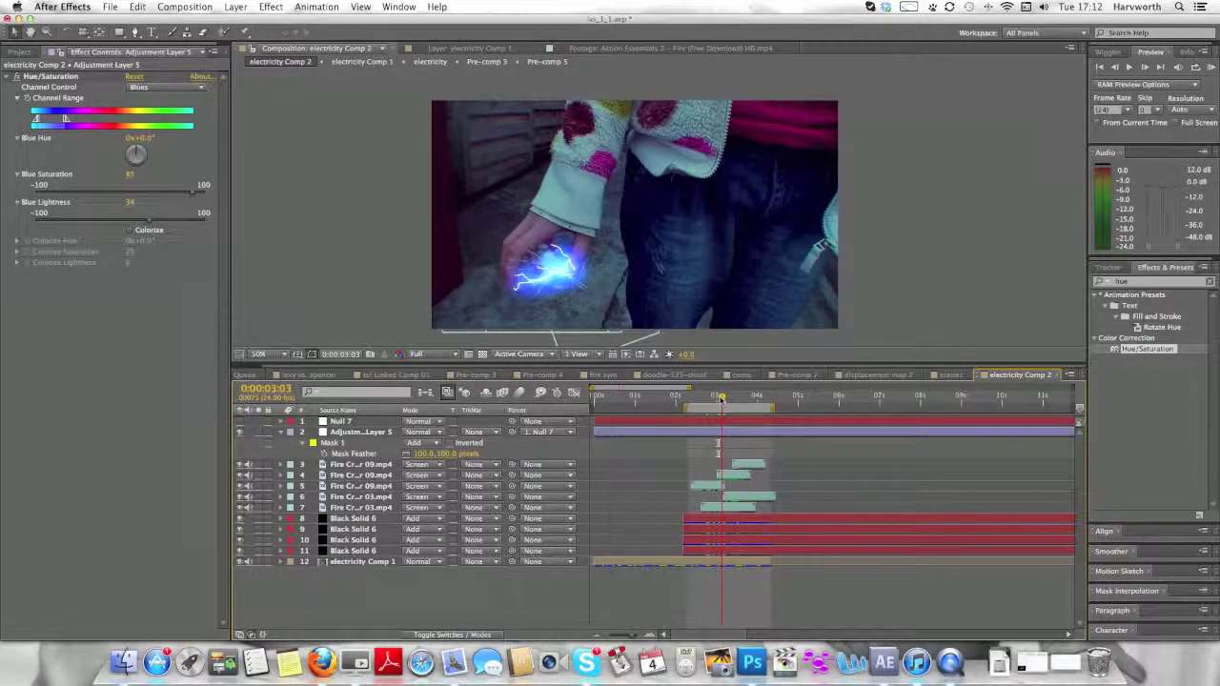
pyautogui.moveTo(700, 404); pyautogui.dragTo(689, 405)
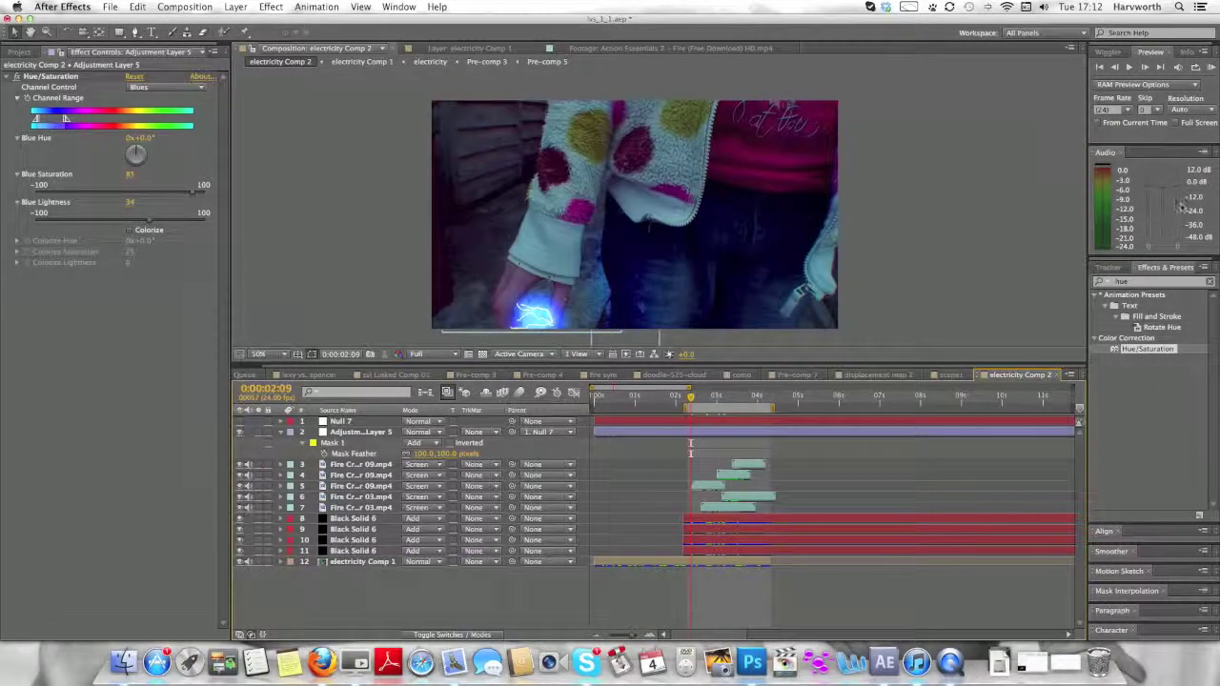
pyautogui.click(1210, 67)
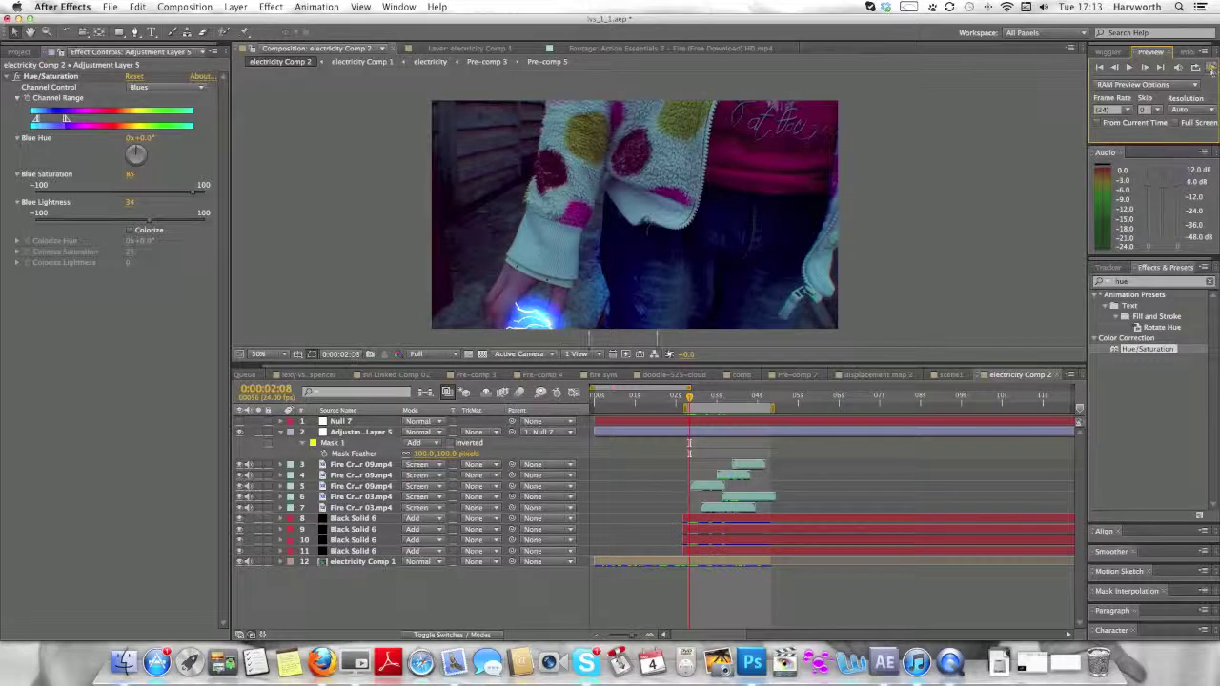
pyautogui.click(1210, 69)
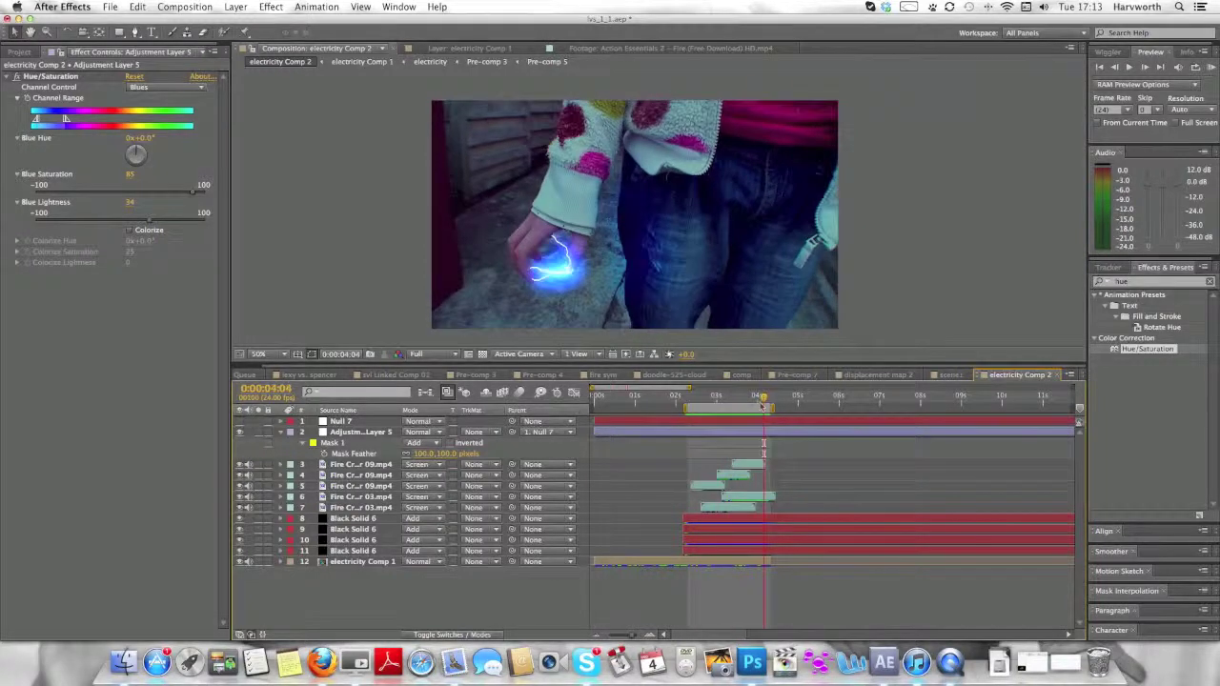
pyautogui.click(693, 404)
pyautogui.press('space')
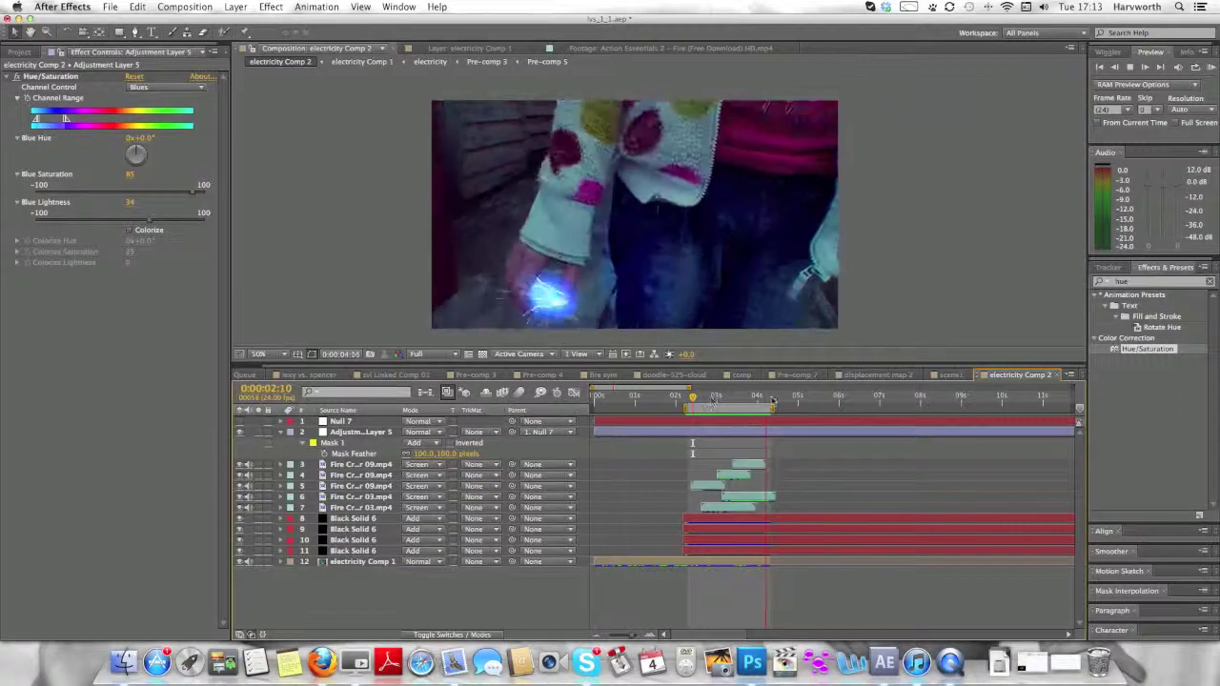
pyautogui.press('space')
pyautogui.press('space')
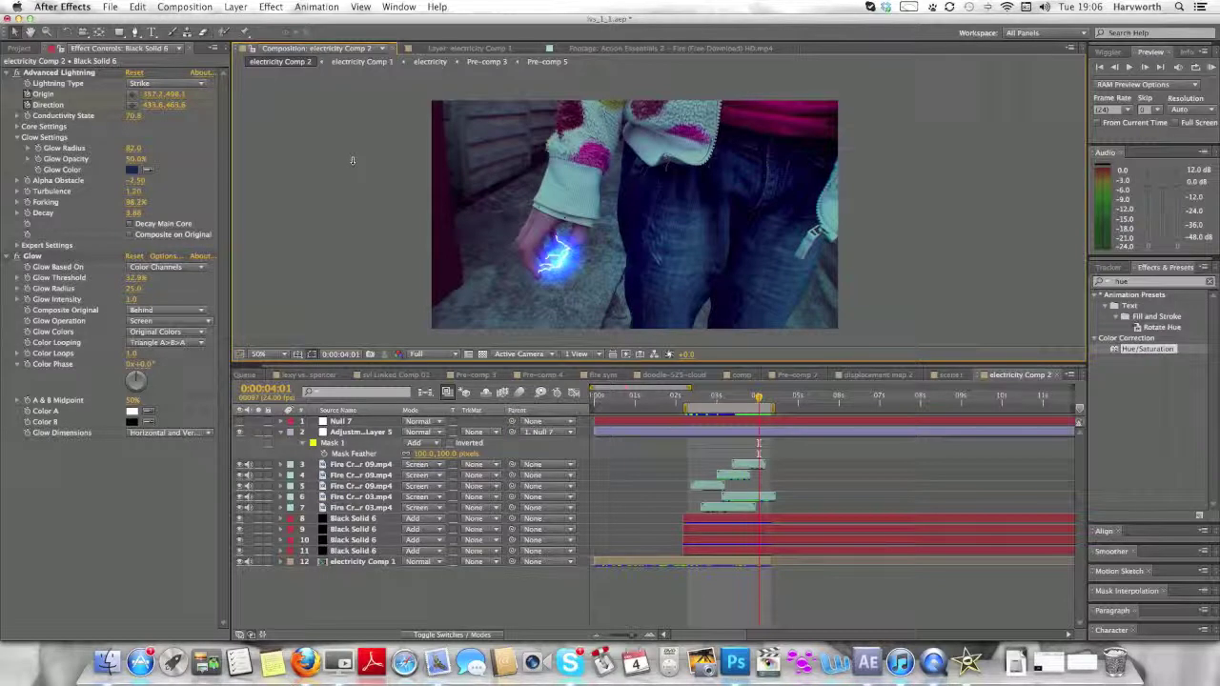
# Create a black solid at the composition's size, 1280 x 720 pixels, above the other layers
pyautogui.click(237, 7)
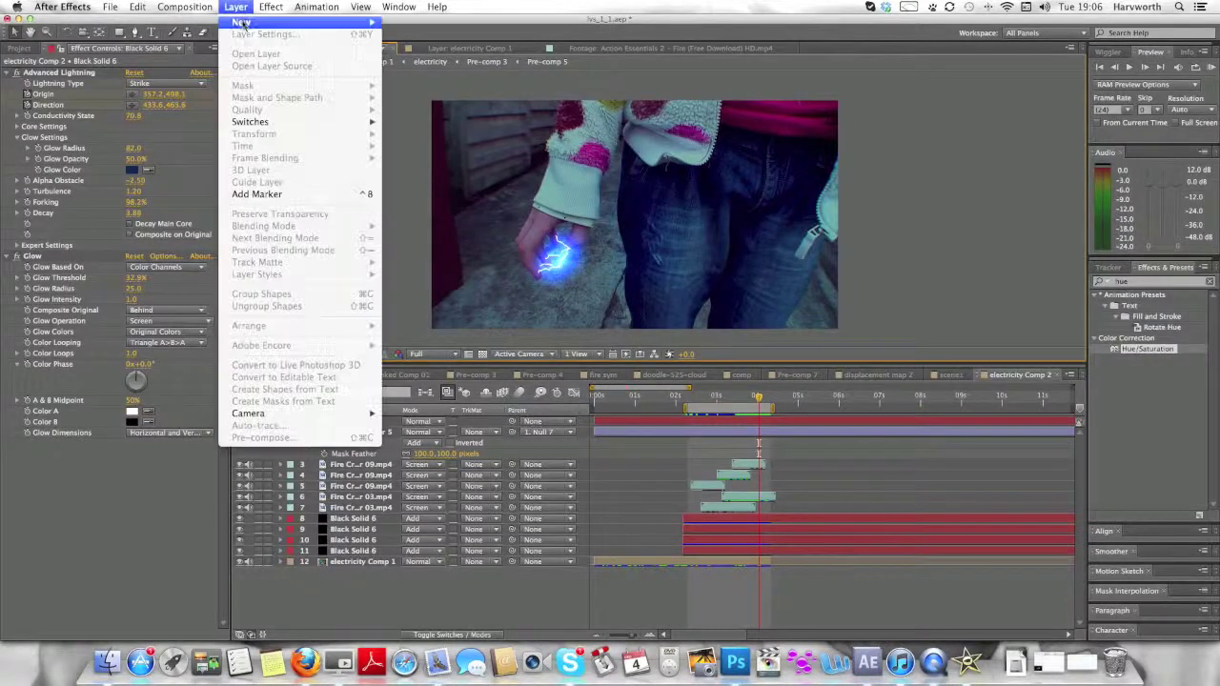
pyautogui.moveTo(242, 22)
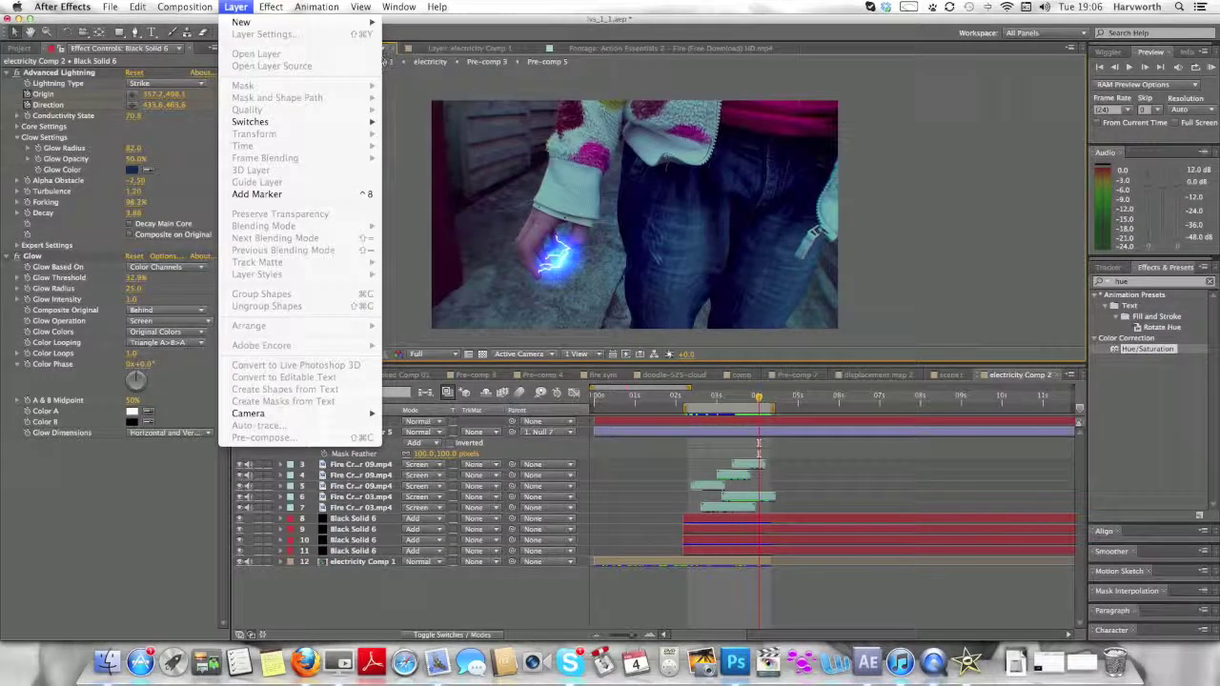
pyautogui.click(415, 39)
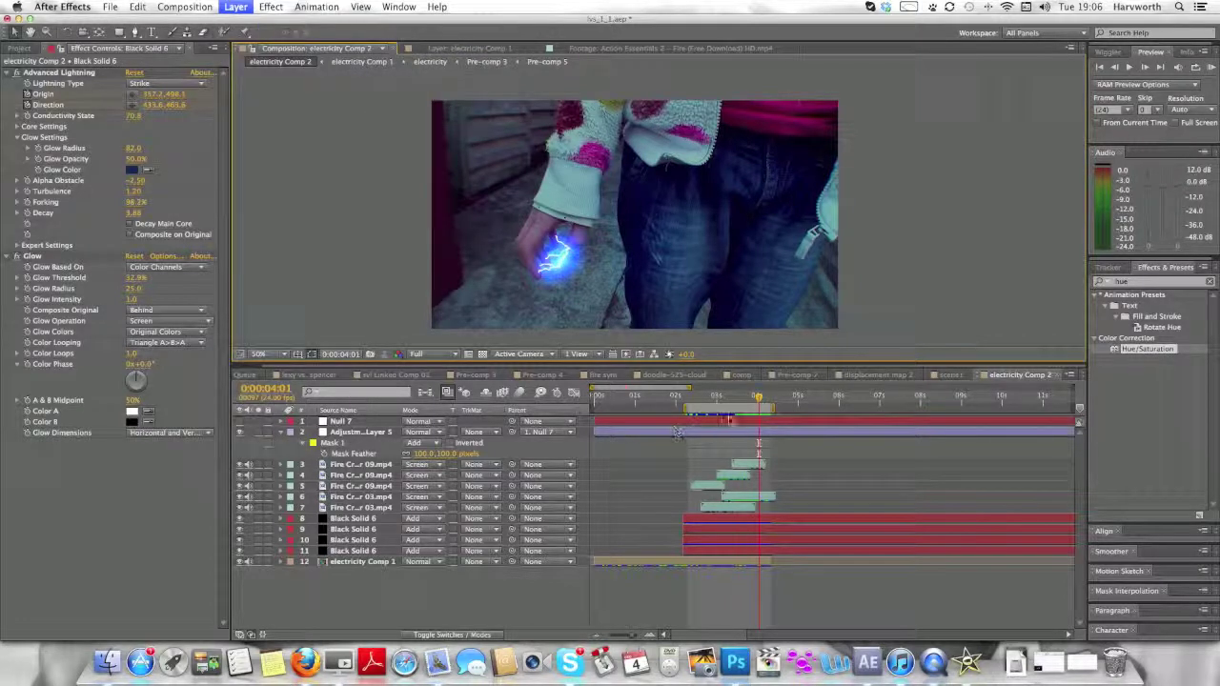
pyautogui.press('super+y')
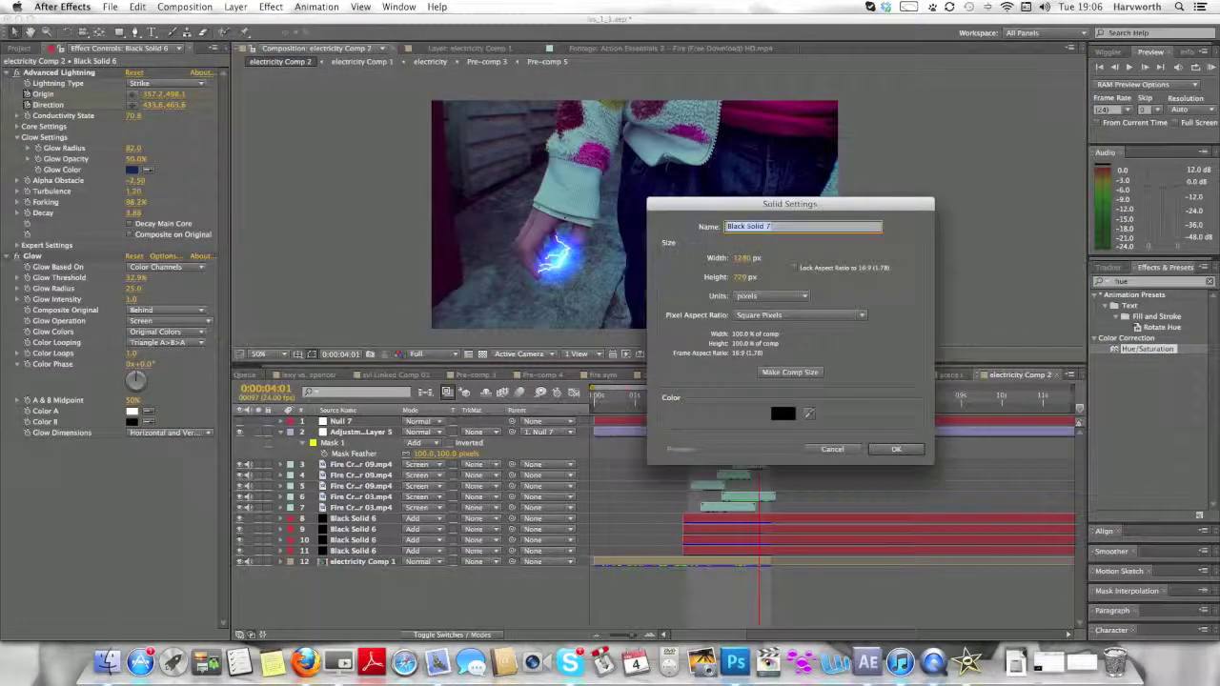
pyautogui.click(781, 373)
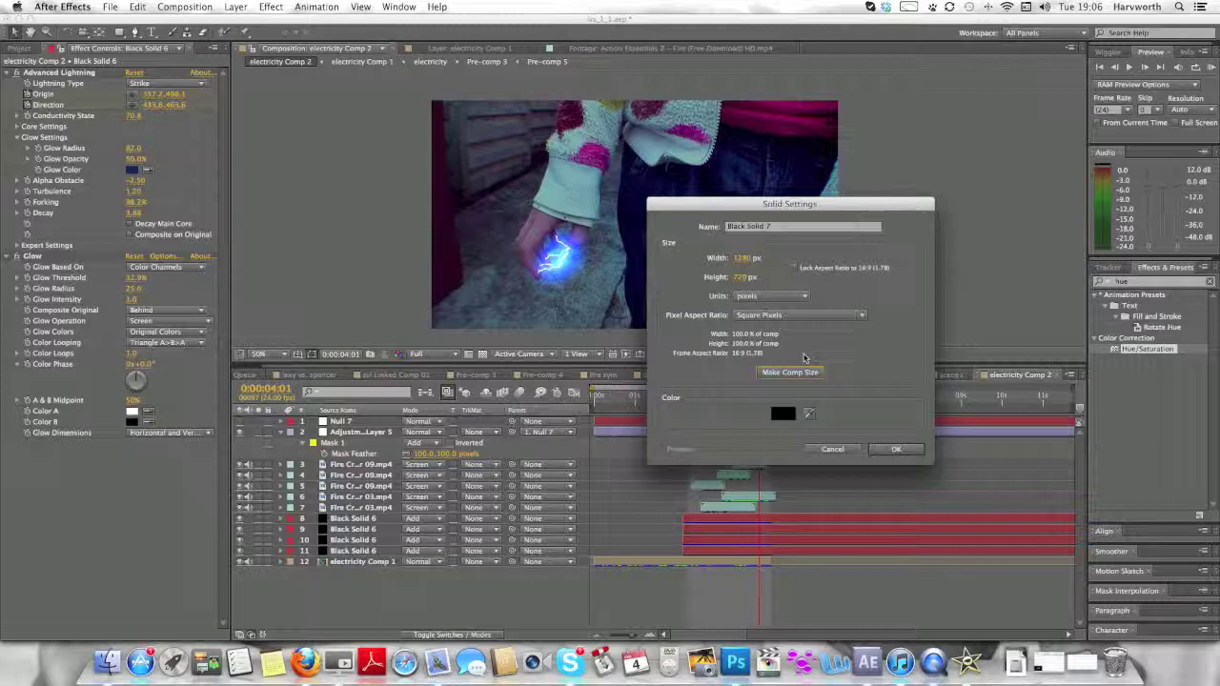
pyautogui.click(896, 449)
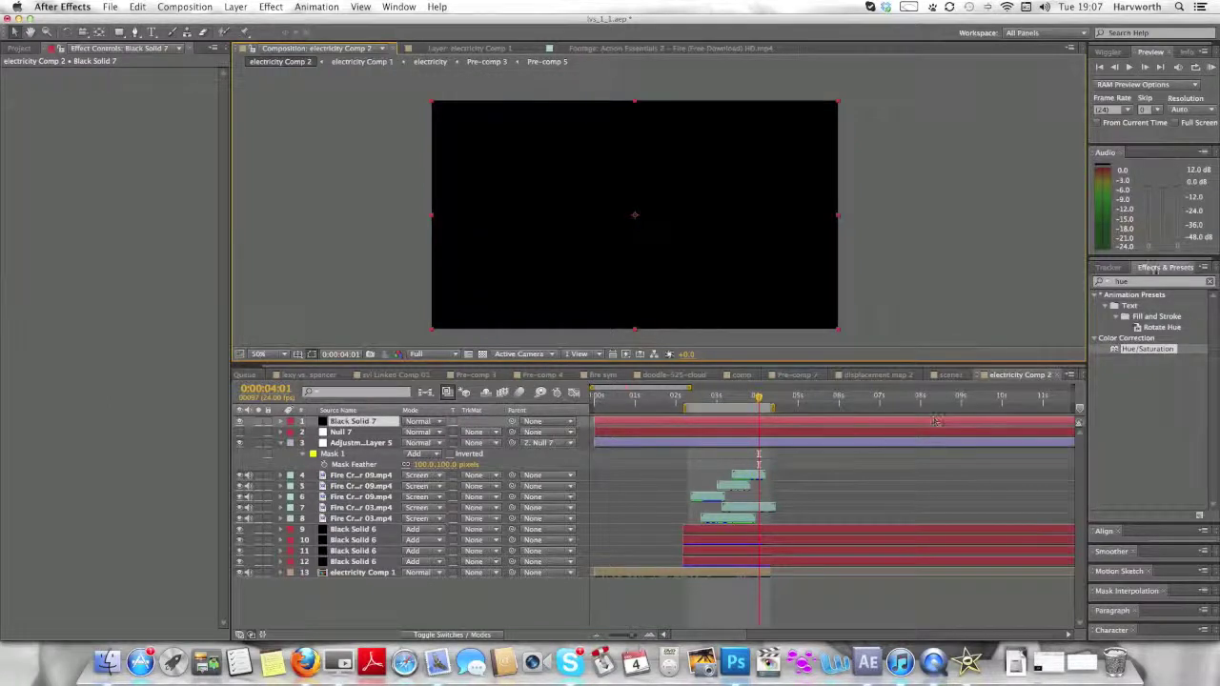
# Find the Lens Flare effect and apply it to the new black solid
pyautogui.click(1159, 283)
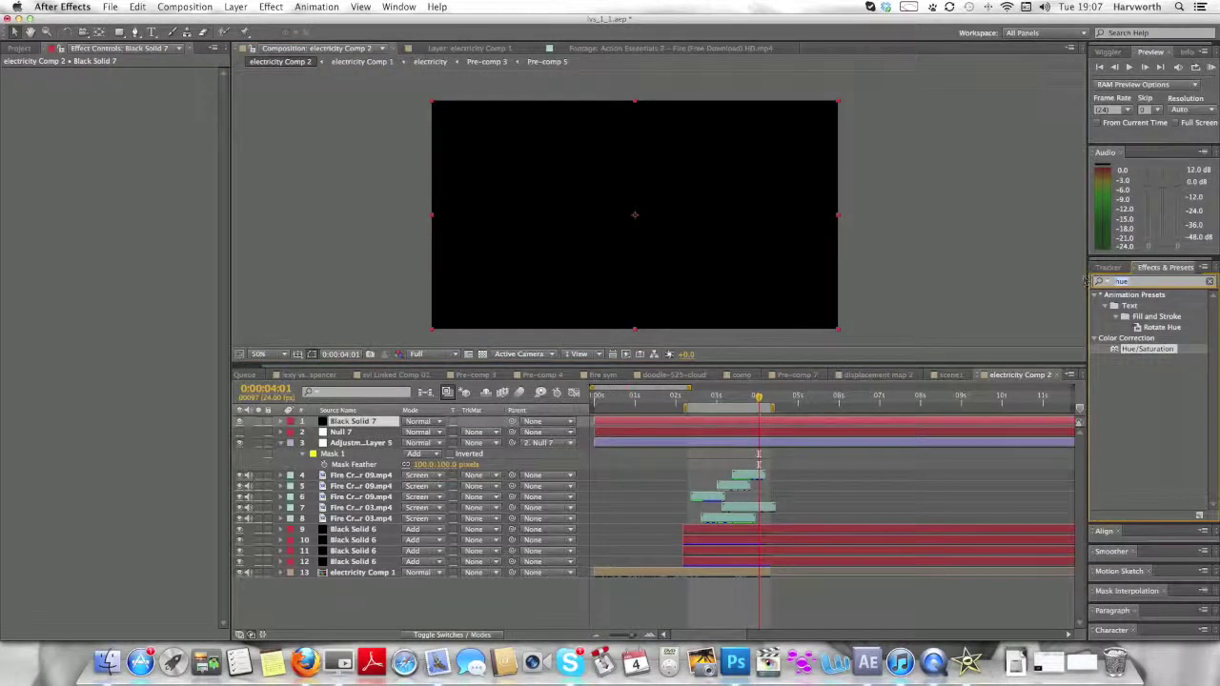
pyautogui.write('lens')
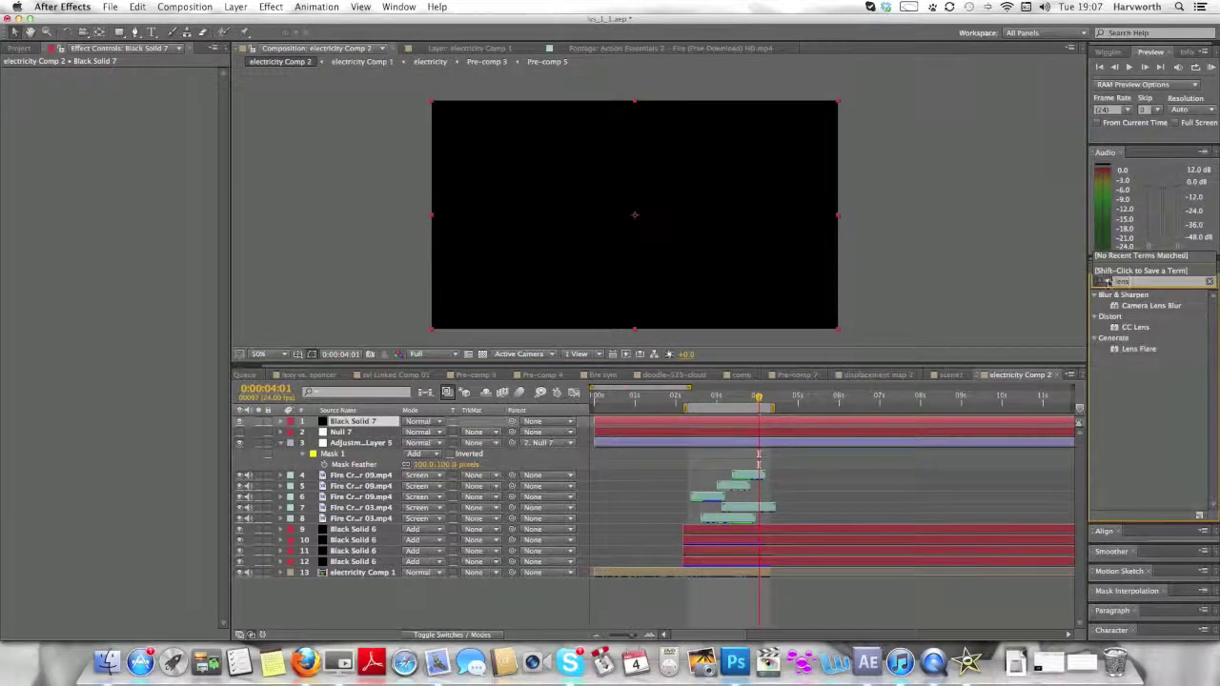
pyautogui.moveTo(1142, 349); pyautogui.dragTo(776, 422)
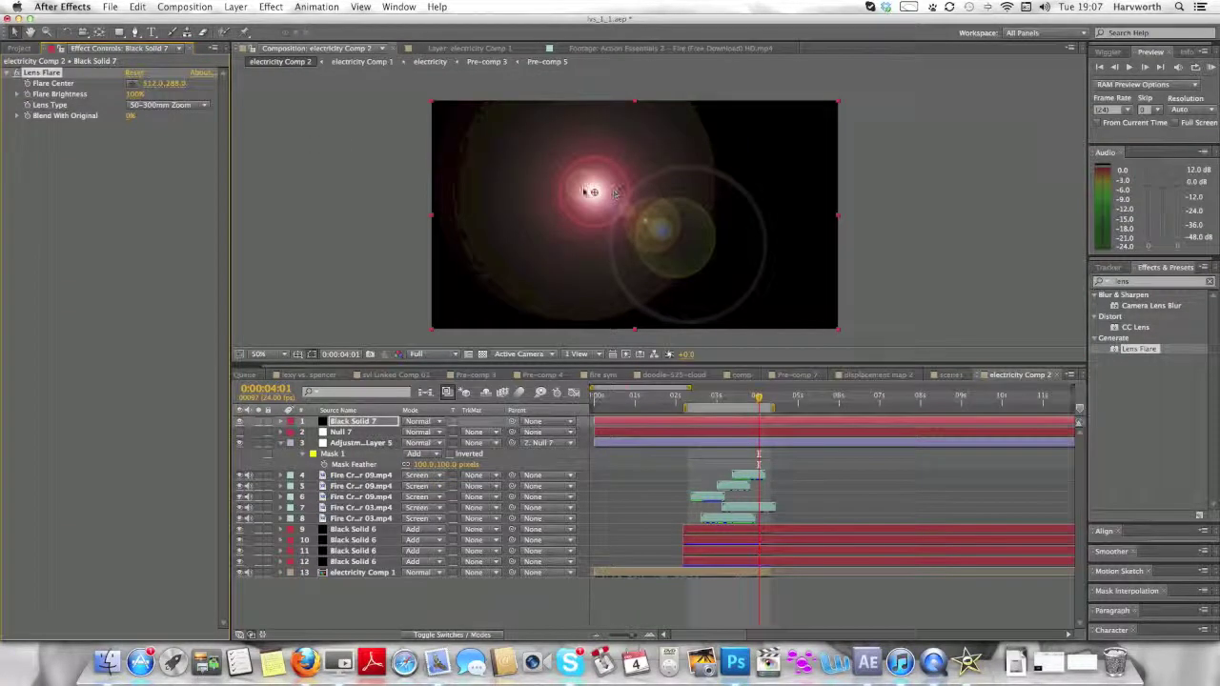
# Set the flare solid's blending mode to Add and apply the Tint effect to it
pyautogui.click(1138, 284)
pyautogui.press('BackSpace')
pyautogui.write('tintint')
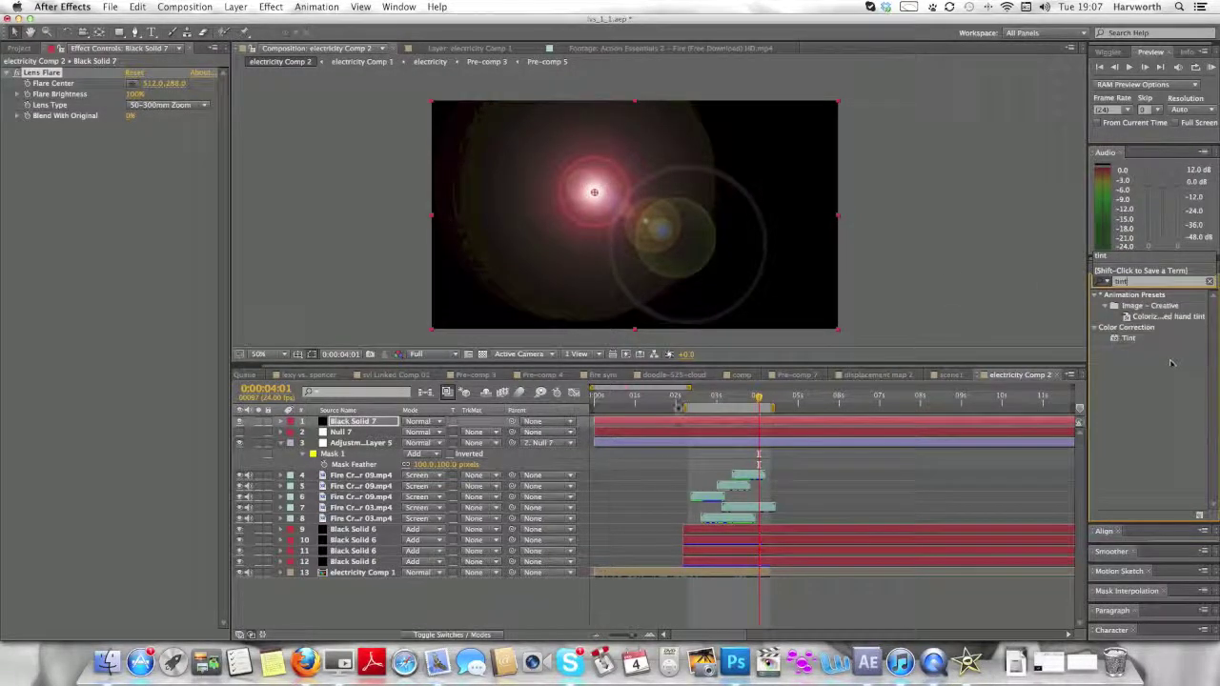
pyautogui.click(419, 426)
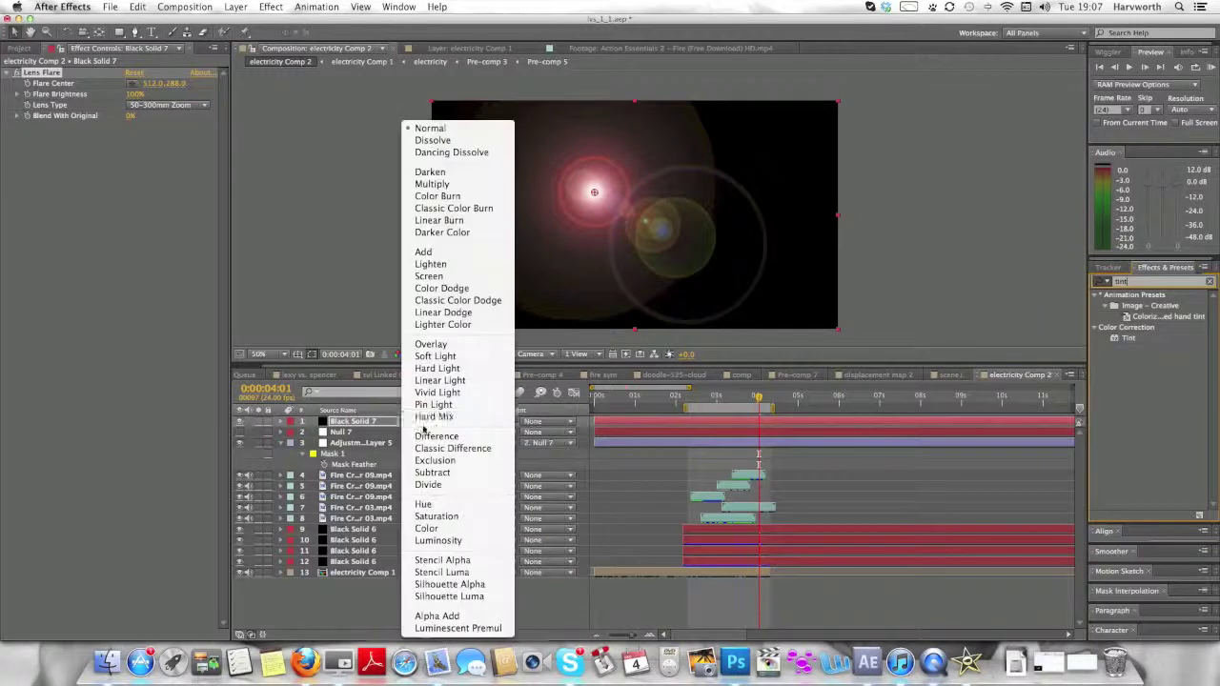
pyautogui.click(459, 254)
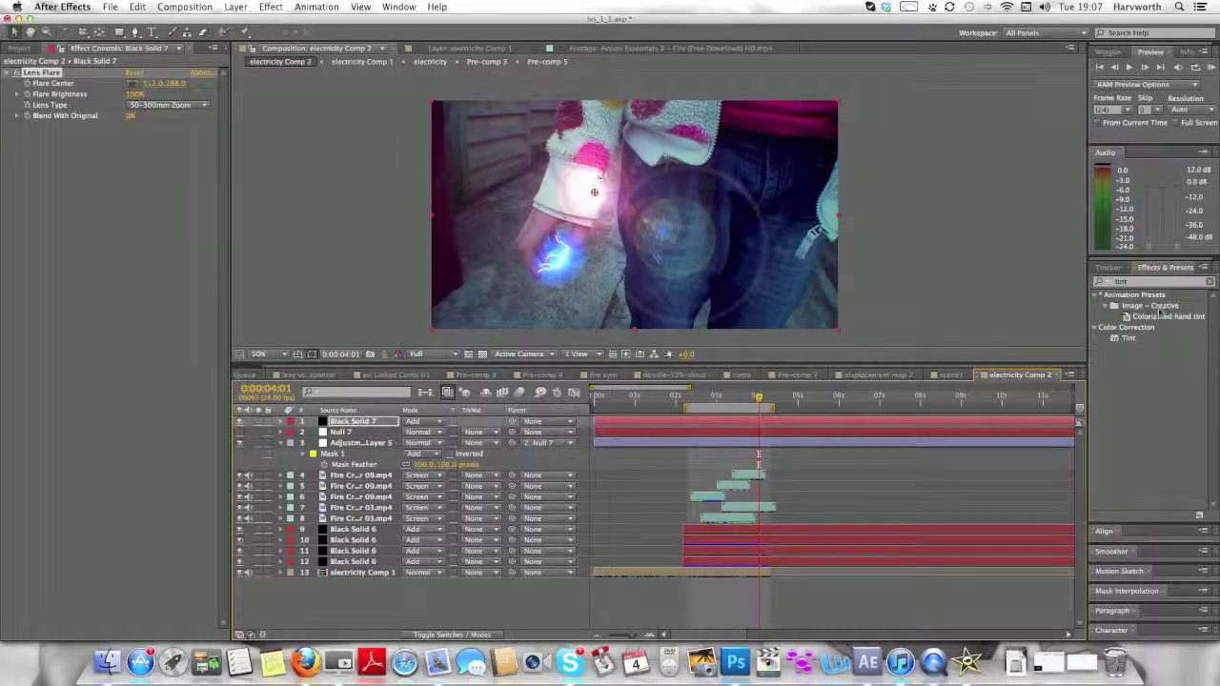
pyautogui.moveTo(1120, 338); pyautogui.dragTo(710, 419)
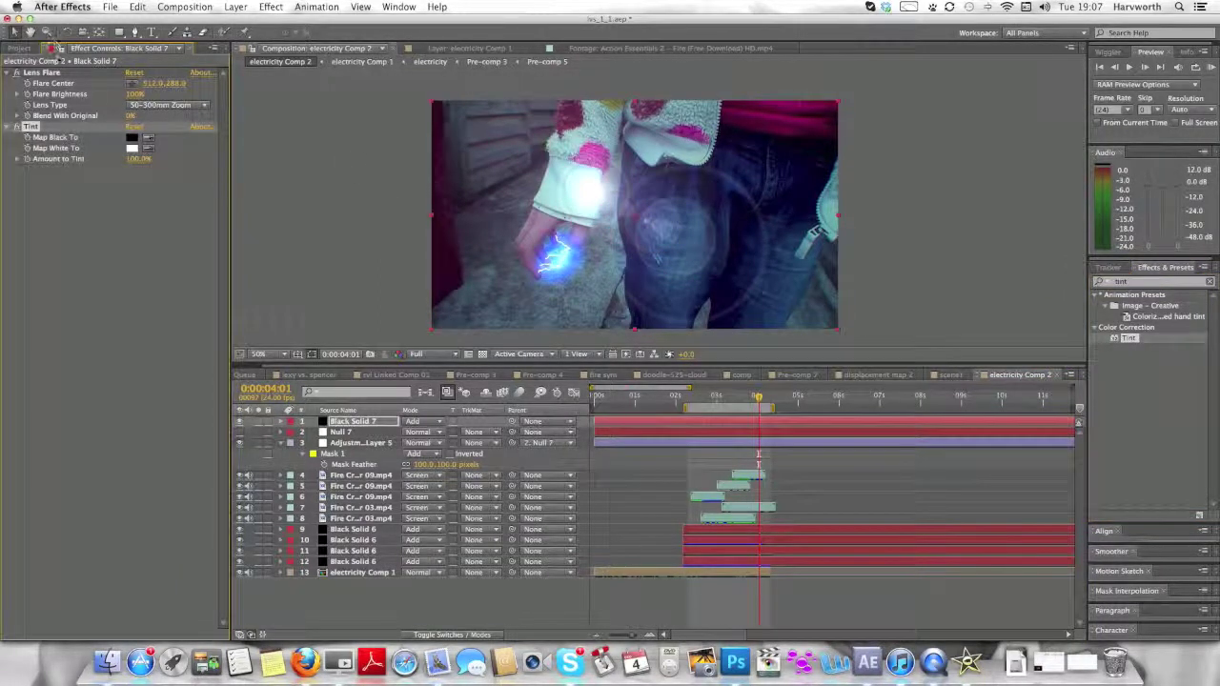
# Set the Tint effect's Map White To colour to bright blue, 0085FF
pyautogui.click(134, 148)
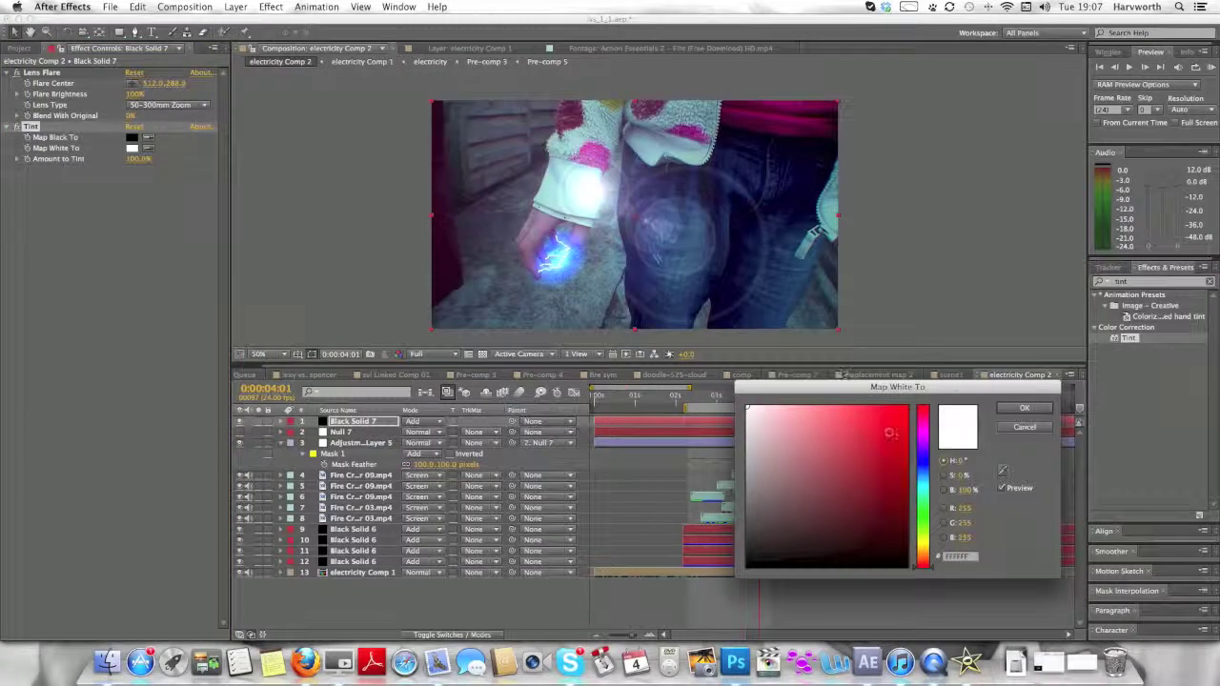
pyautogui.moveTo(922, 452); pyautogui.dragTo(927, 479)
pyautogui.click(890, 426)
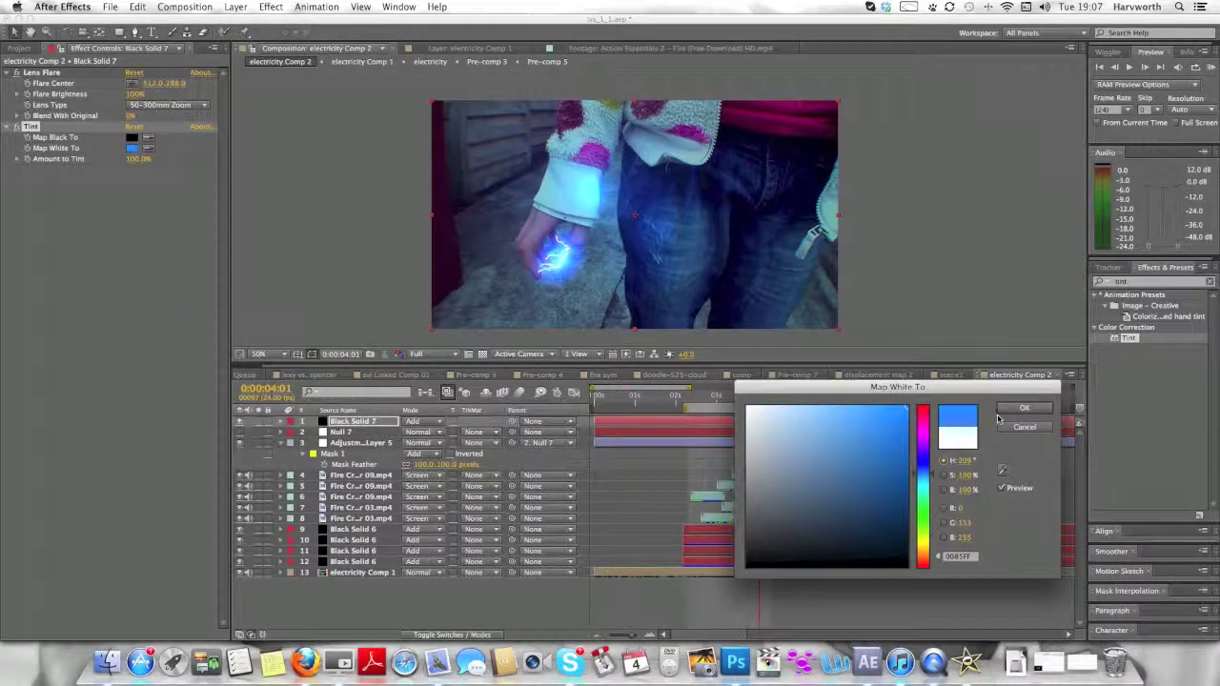
pyautogui.click(1023, 408)
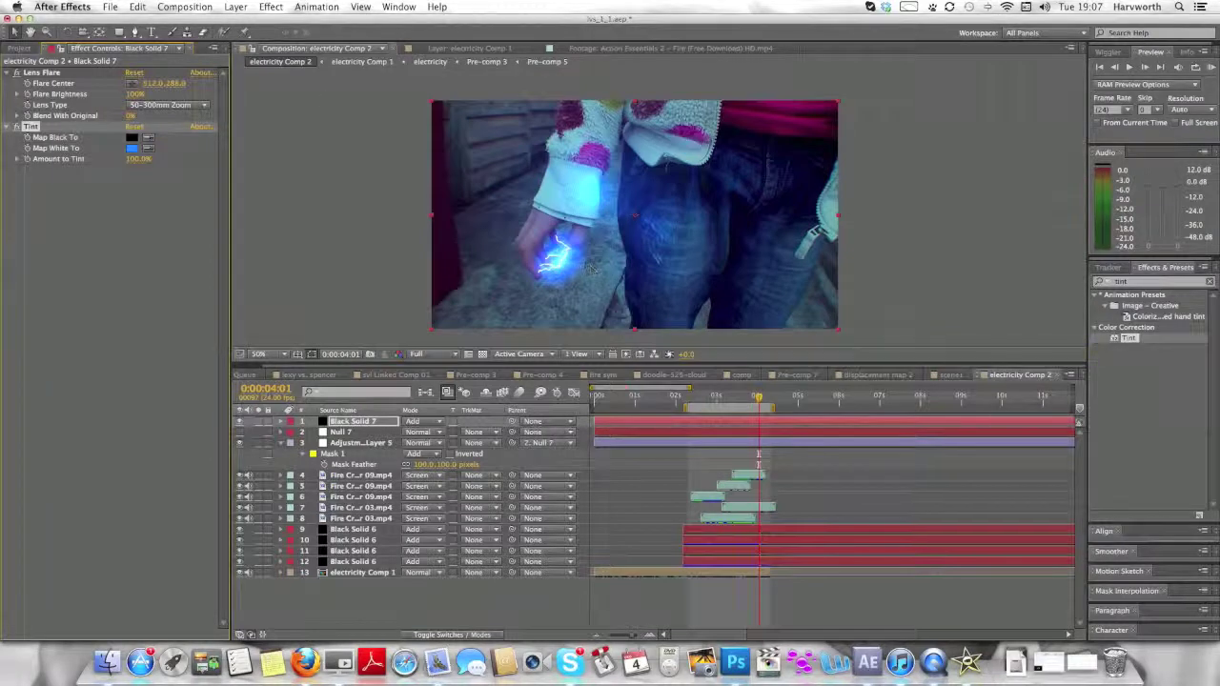
# Keyframe the Lens Flare's Flare Center over the electrified hand at 0:00:04:01 and at 0:00:02:08, about 296, 620 for the latter
pyautogui.click(70, 77)
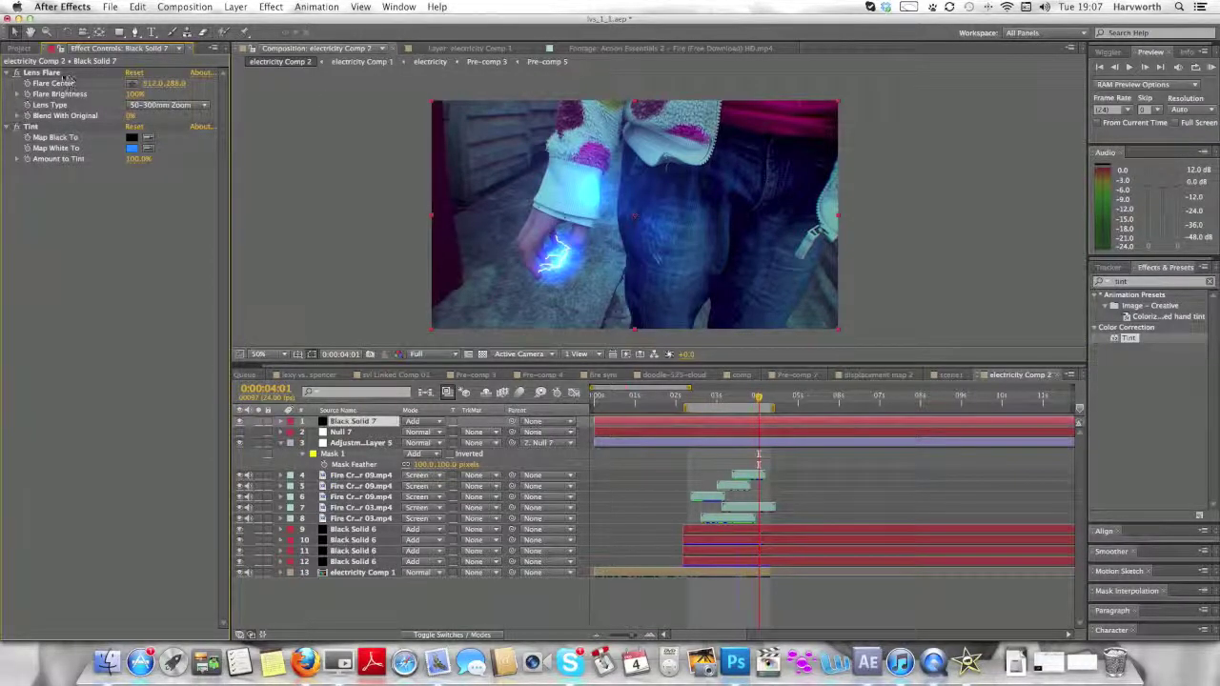
pyautogui.click(60, 84)
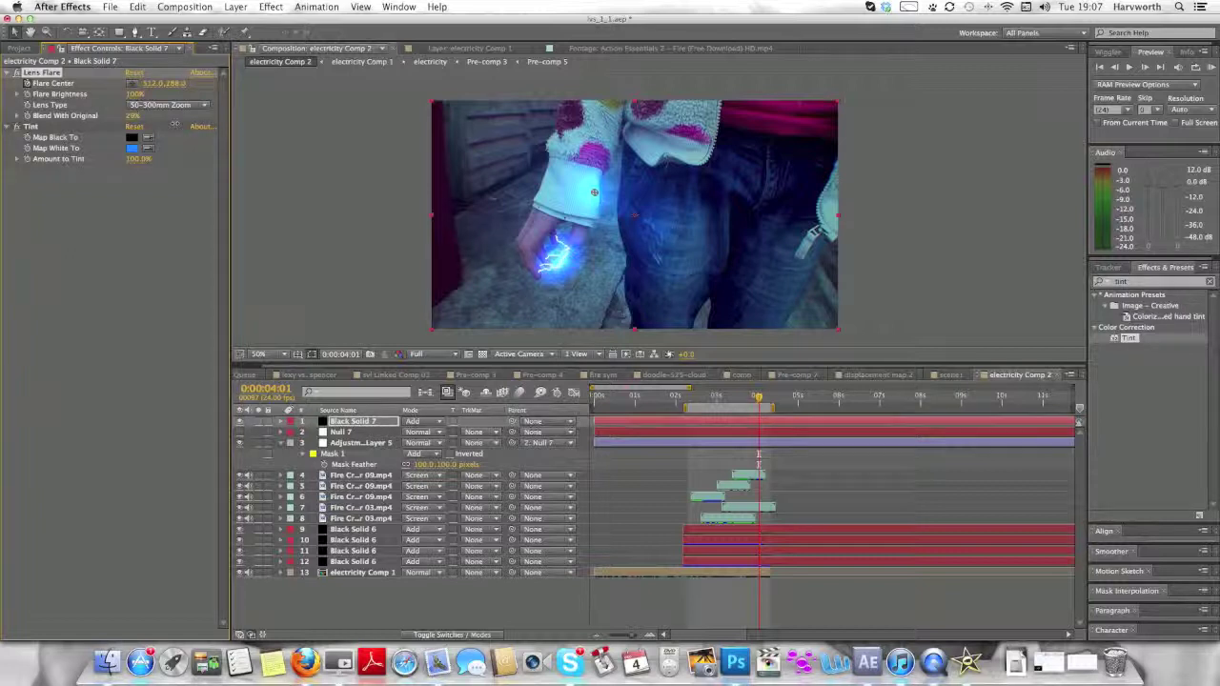
pyautogui.moveTo(174, 122); pyautogui.dragTo(212, 129)
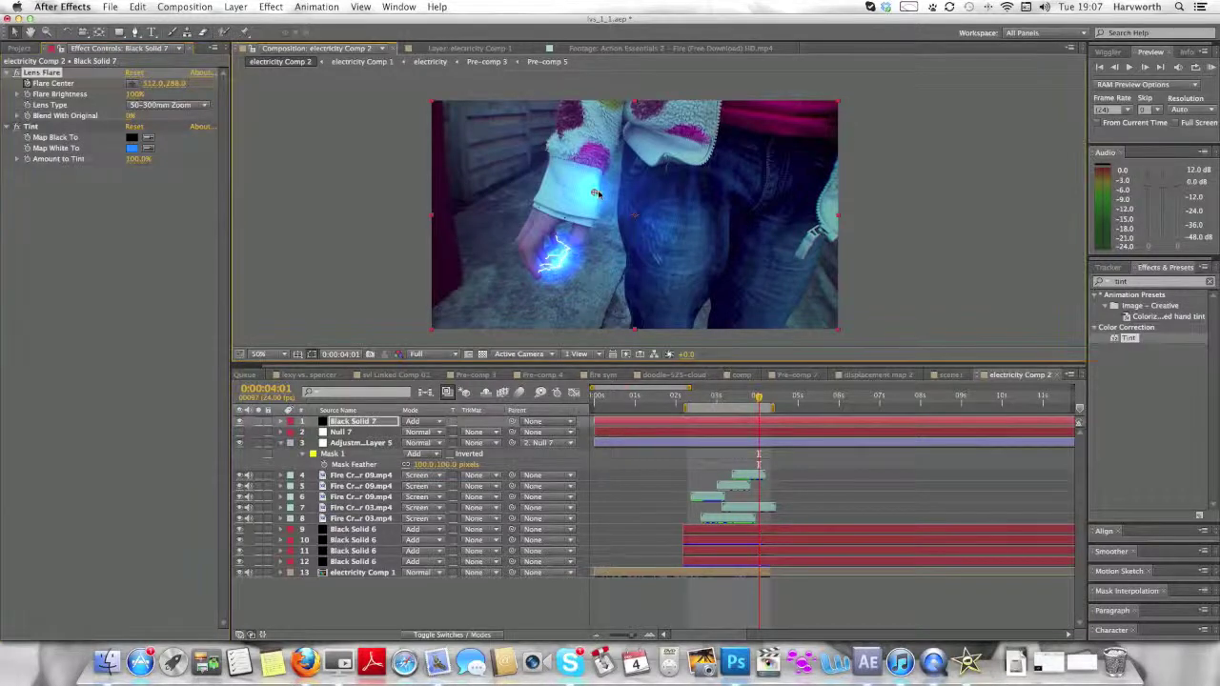
pyautogui.moveTo(594, 193); pyautogui.dragTo(559, 258)
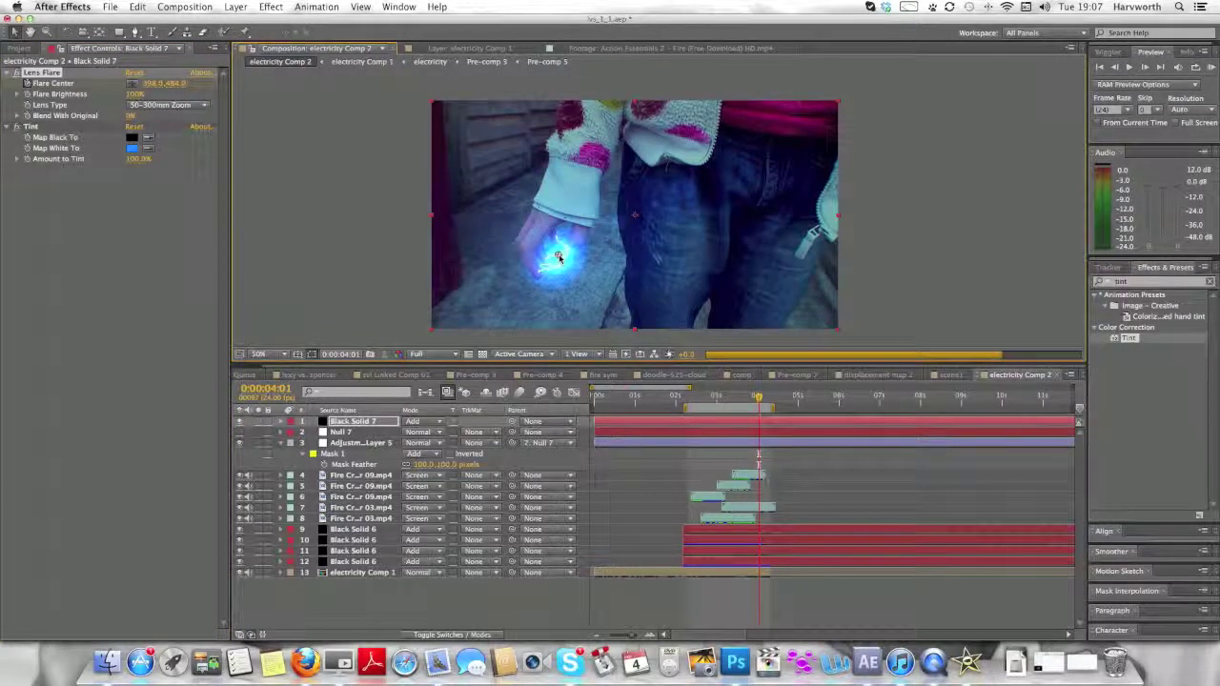
pyautogui.moveTo(750, 396); pyautogui.dragTo(678, 389)
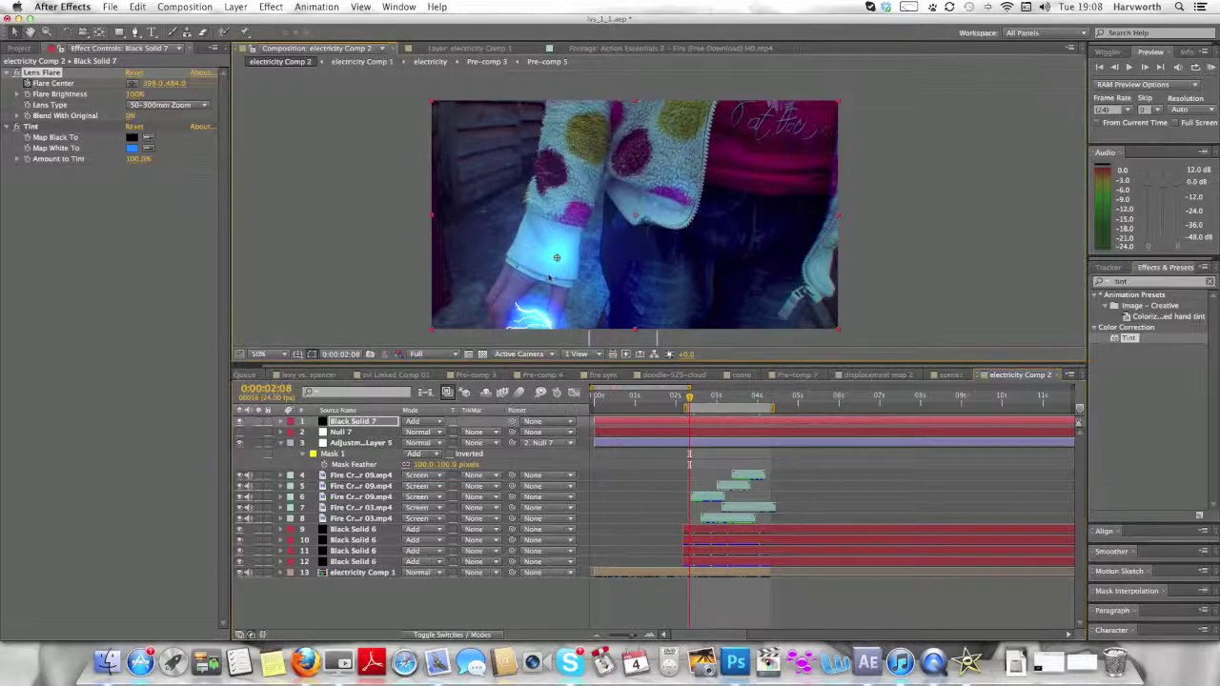
pyautogui.moveTo(557, 258); pyautogui.dragTo(534, 298)
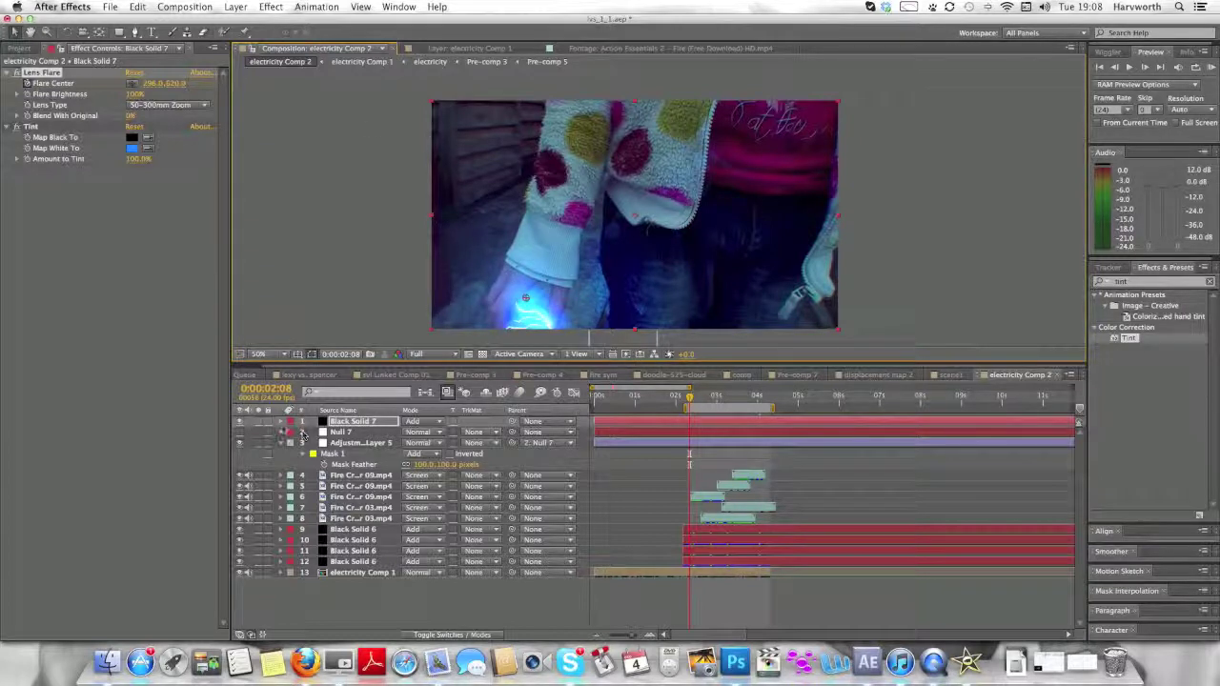
# Reveal the Lens Flare properties in the timeline, clear the Flare Center keyframes, and set a fresh one at 0:00:02:08
pyautogui.click(281, 424)
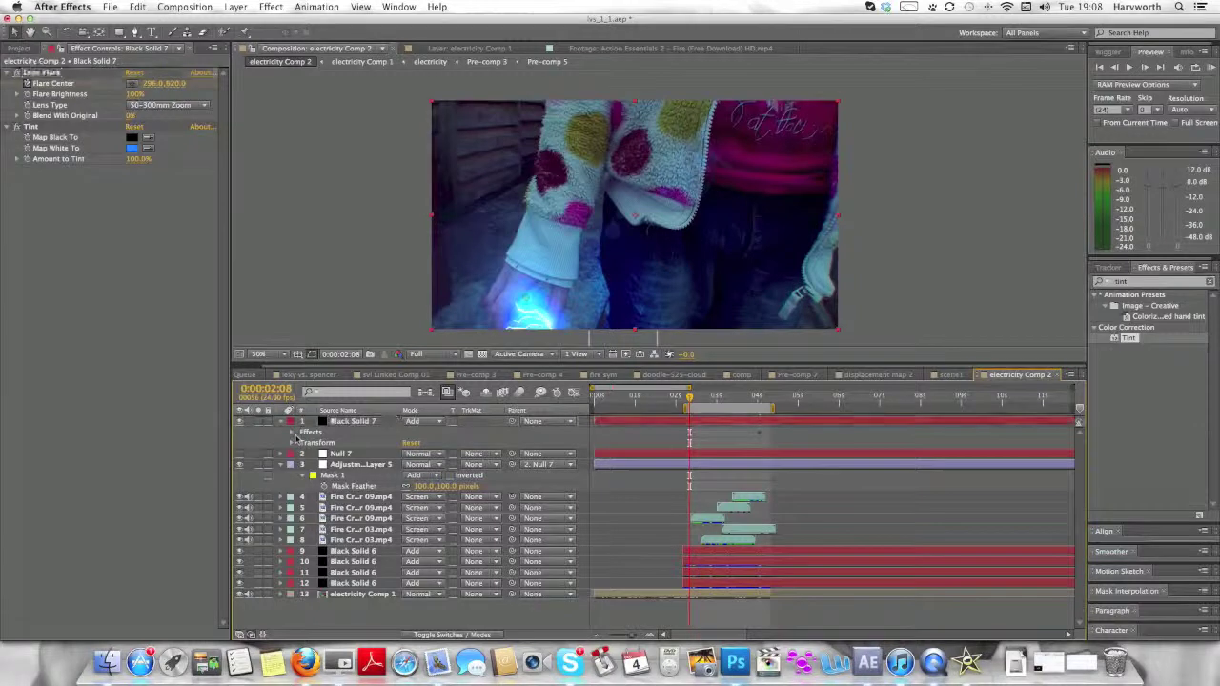
pyautogui.click(293, 432)
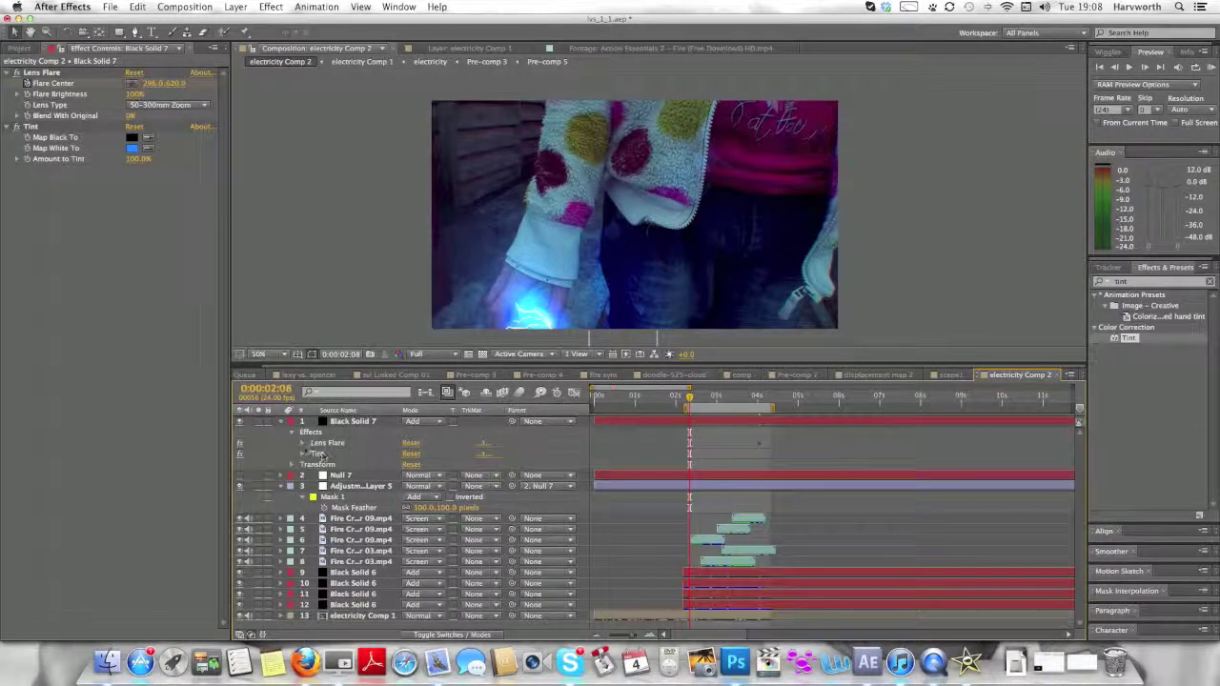
pyautogui.click(301, 443)
pyautogui.moveTo(793, 480); pyautogui.dragTo(665, 434)
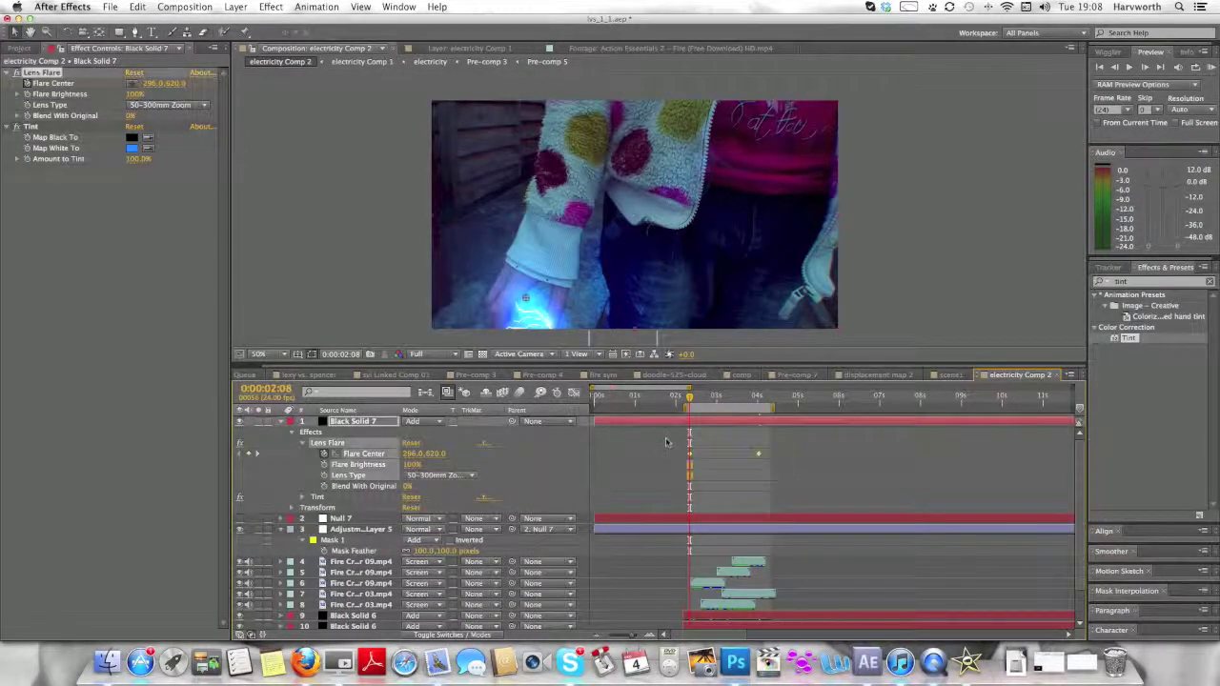
pyautogui.click(324, 454)
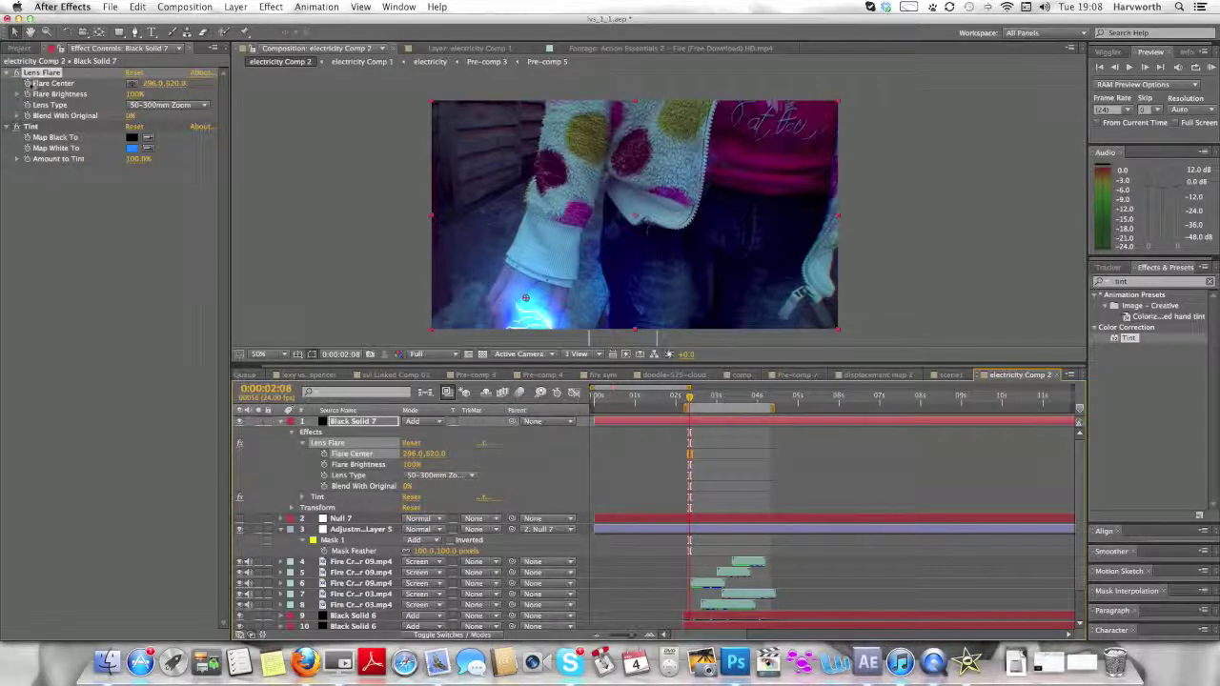
pyautogui.click(29, 83)
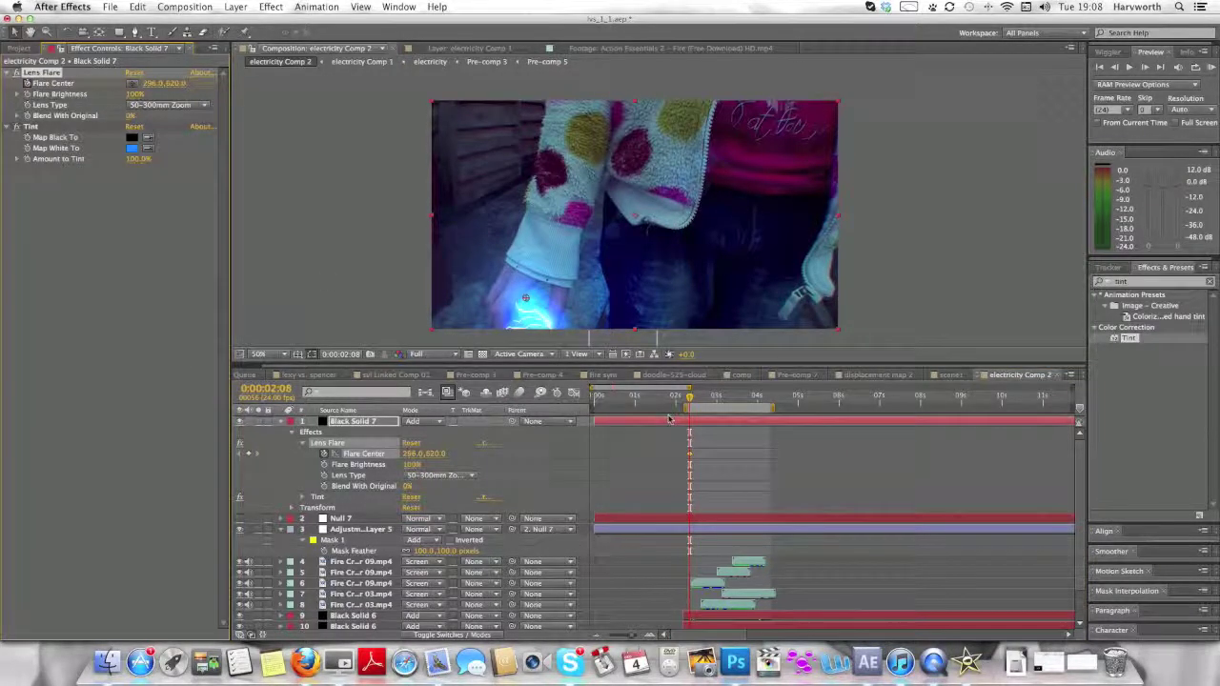
# Keyframe the Flare Center over the hand at 0:00:04:00, about 342, 428, and check how the flare follows it between keyframes
pyautogui.moveTo(692, 400); pyautogui.dragTo(694, 399)
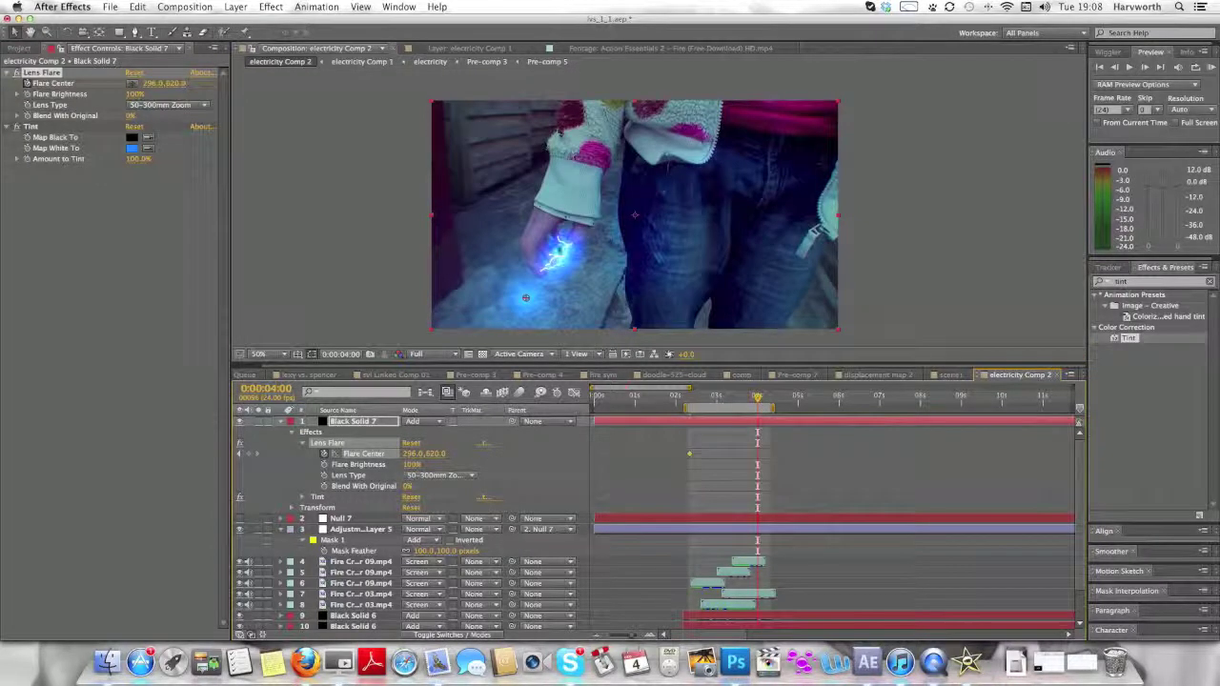
pyautogui.moveTo(525, 297); pyautogui.dragTo(540, 237)
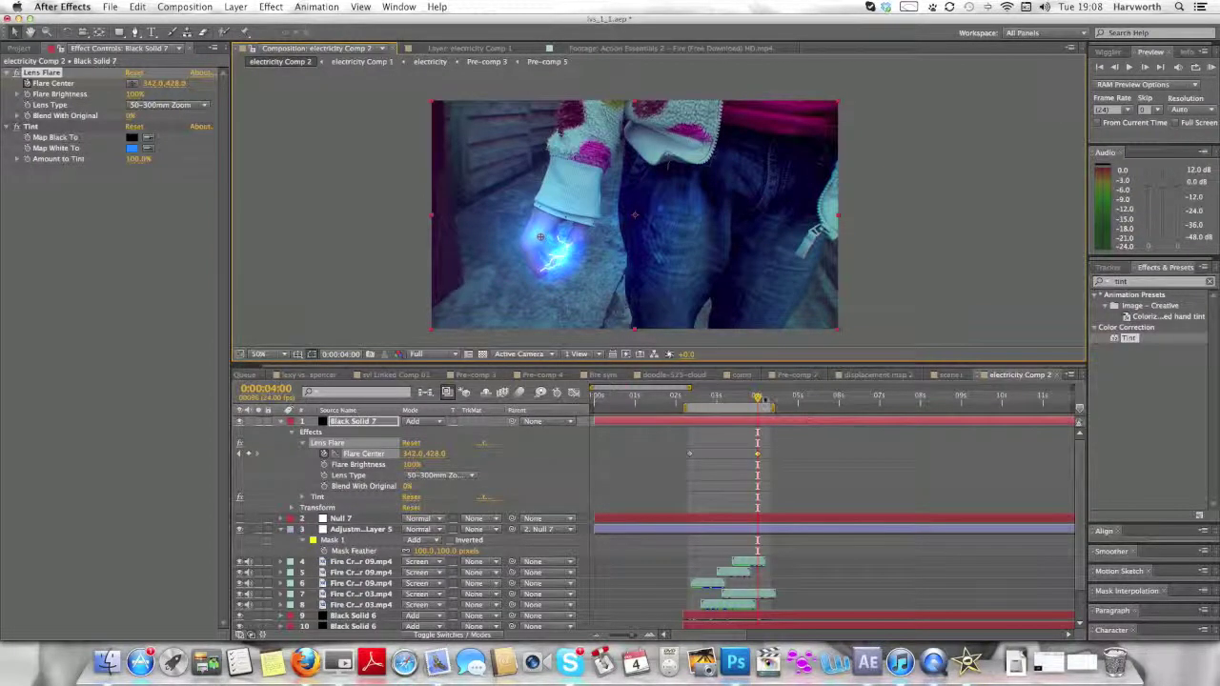
pyautogui.click(754, 396)
pyautogui.moveTo(740, 401); pyautogui.dragTo(705, 404)
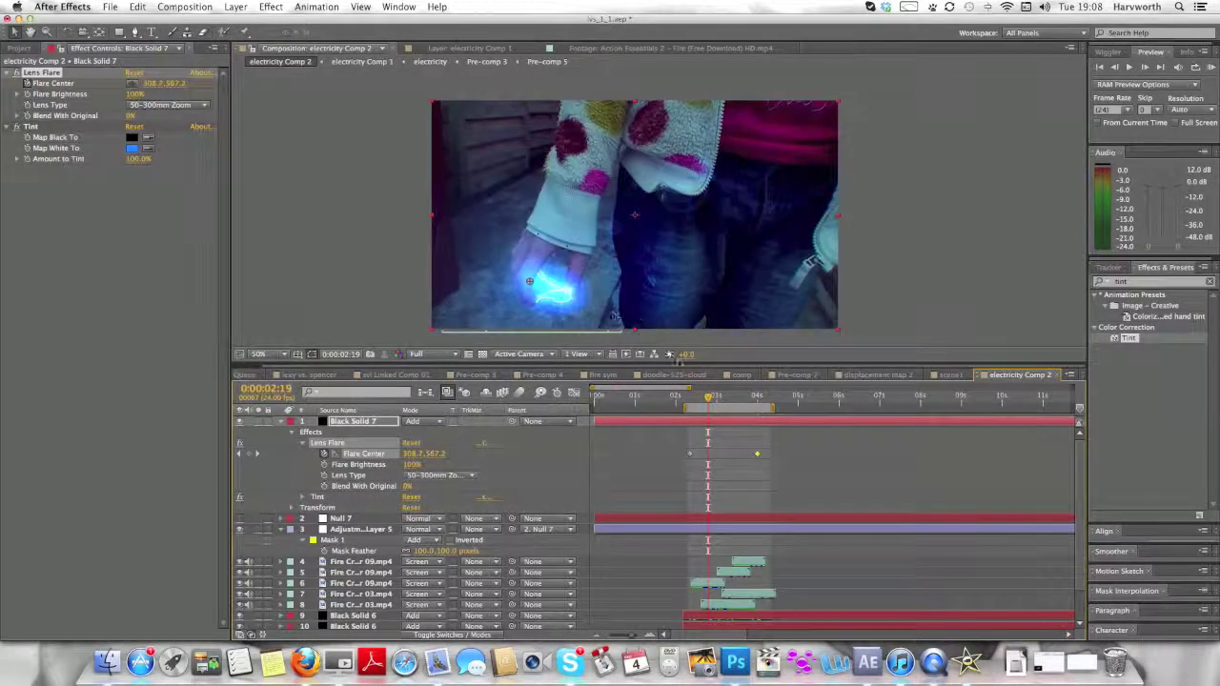
pyautogui.click(749, 400)
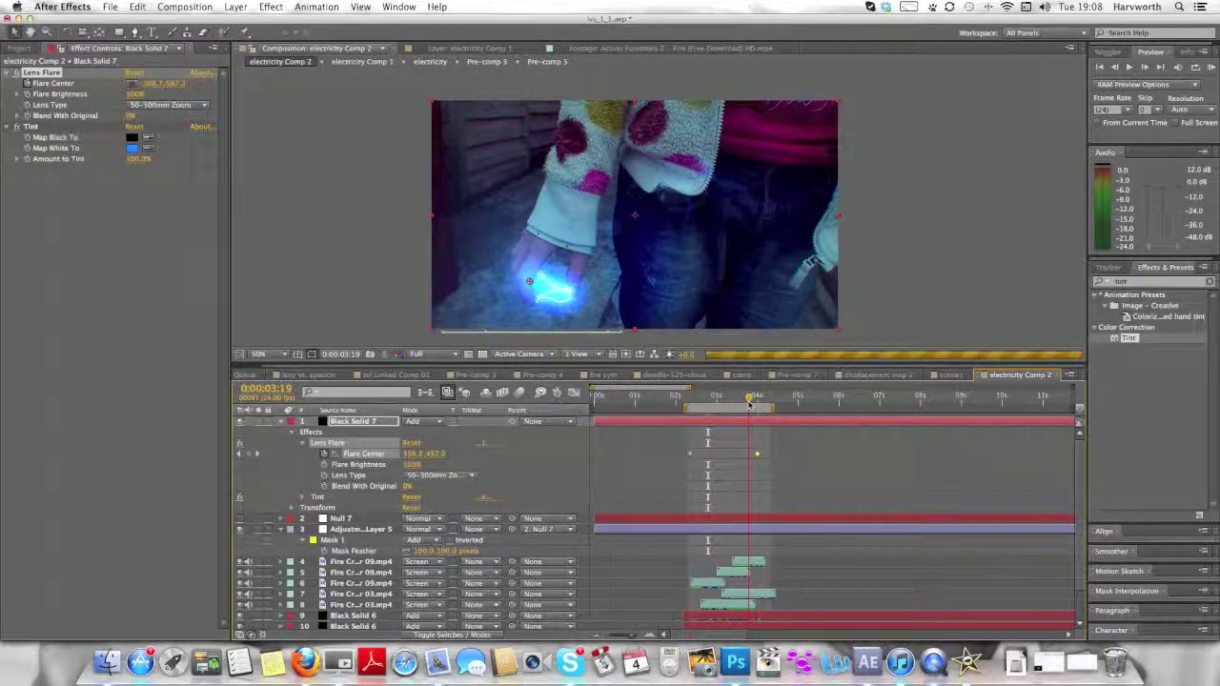
pyautogui.click(753, 401)
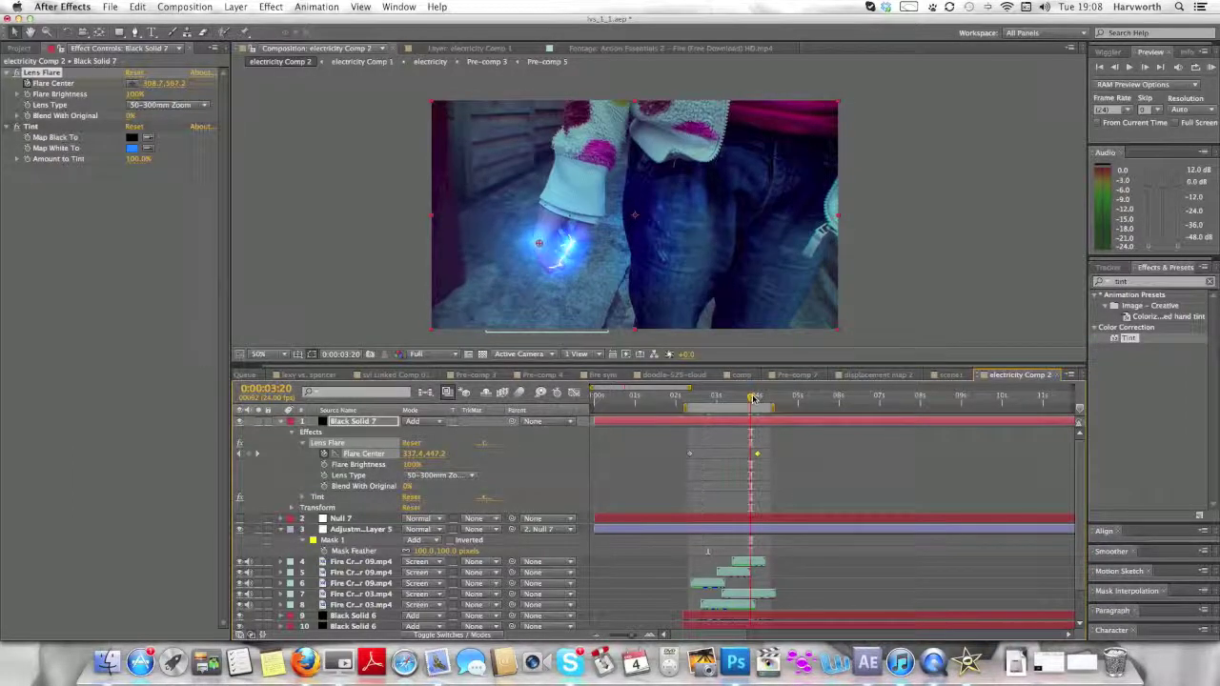
# Change the flare solid's blending mode to Screen at 0:00:04:03
pyautogui.click(763, 400)
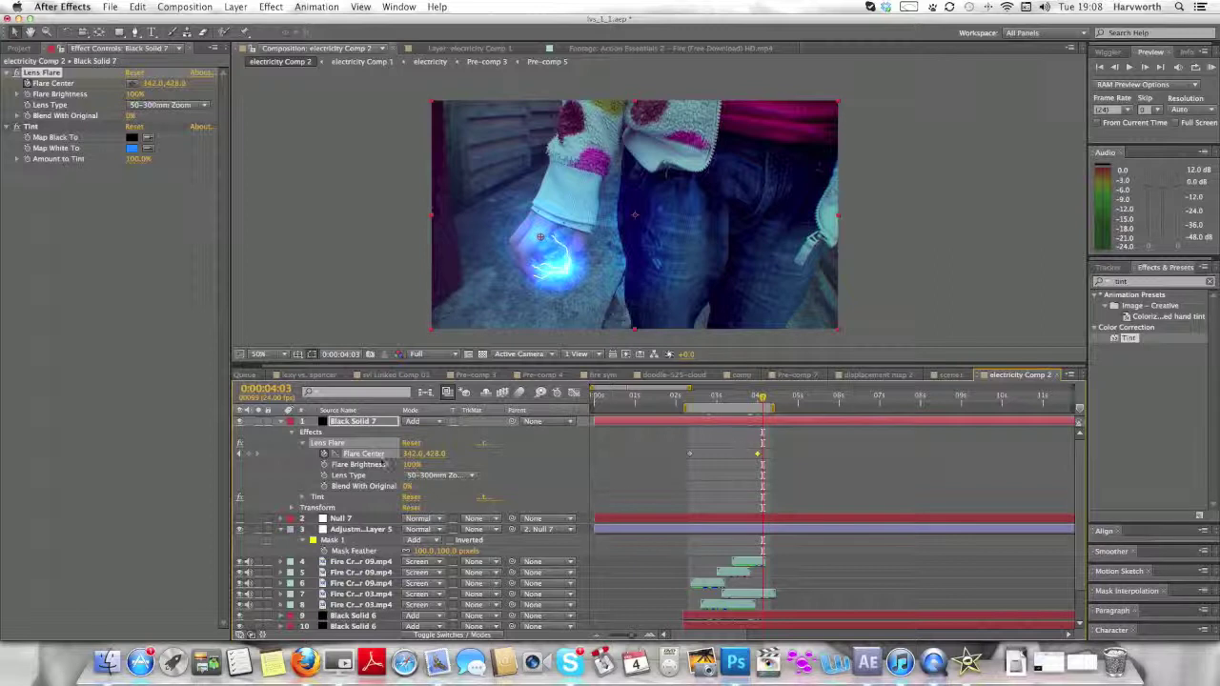
pyautogui.click(424, 421)
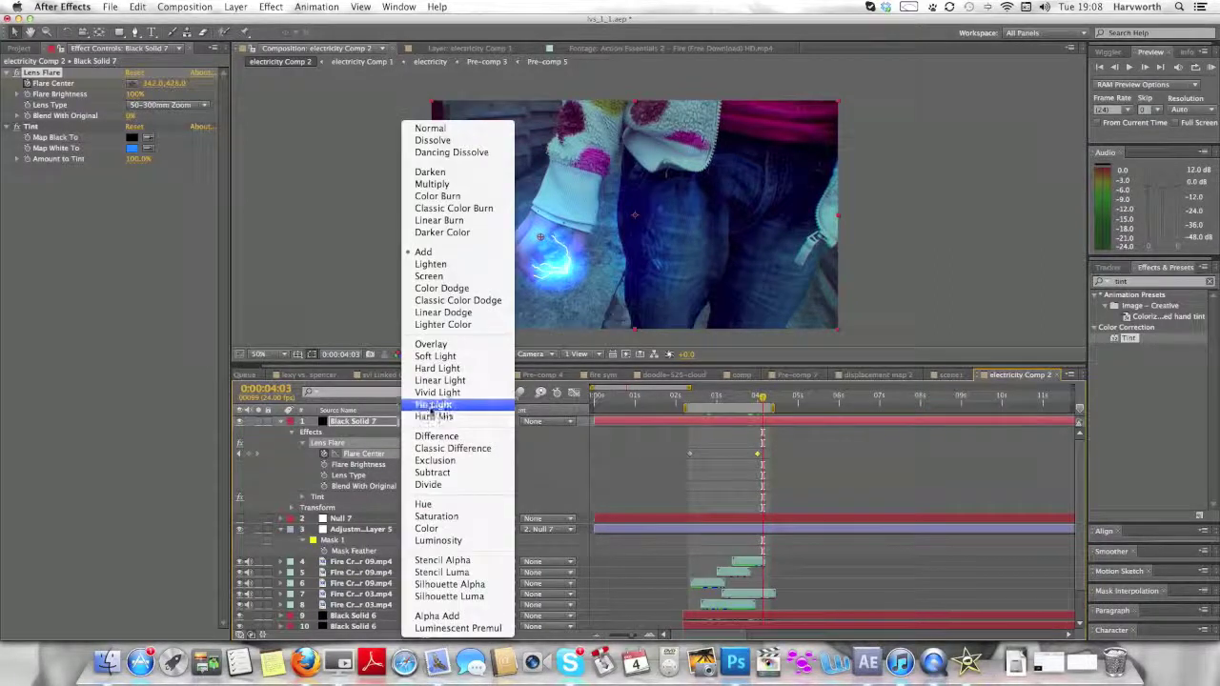
pyautogui.click(460, 277)
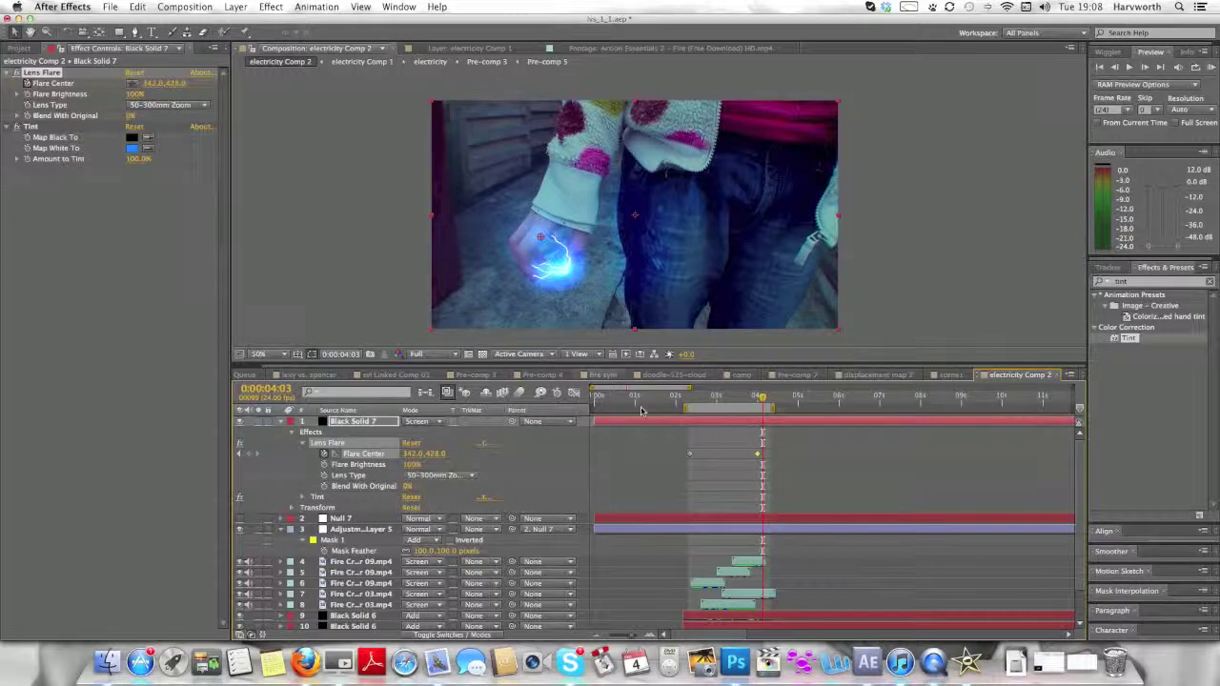
# Try a duplicate of the Lens Flare effect on the flare solid and remove it
pyautogui.press('super+d')
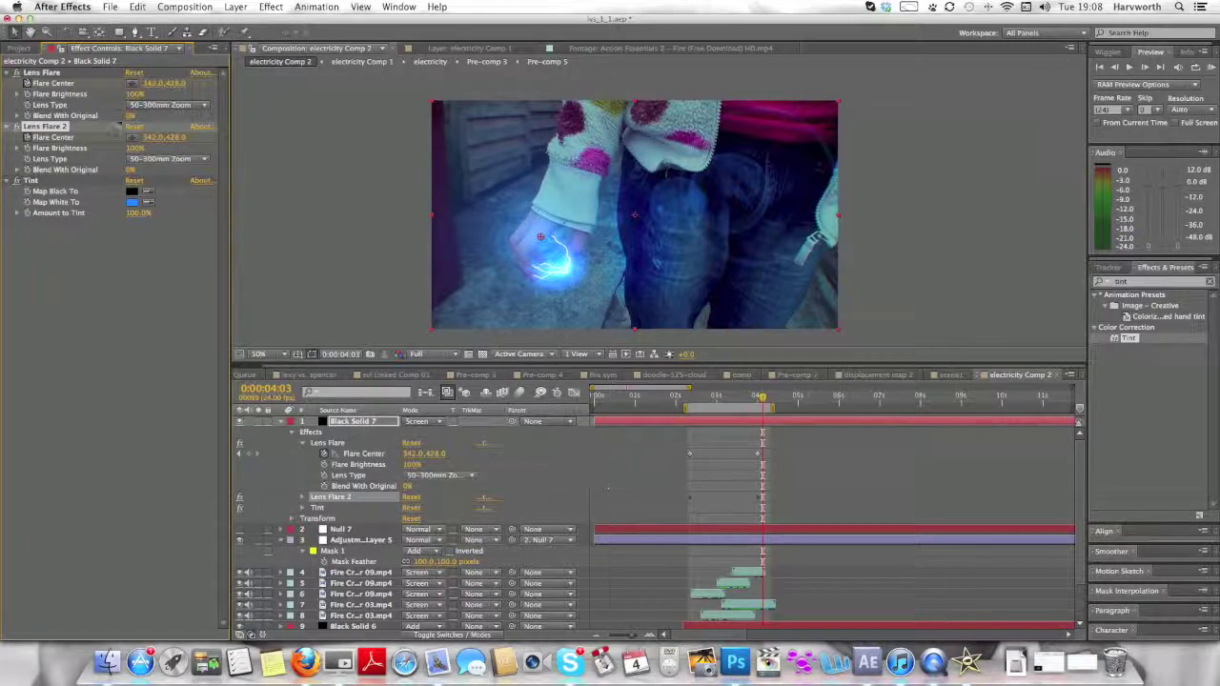
pyautogui.press('Delete')
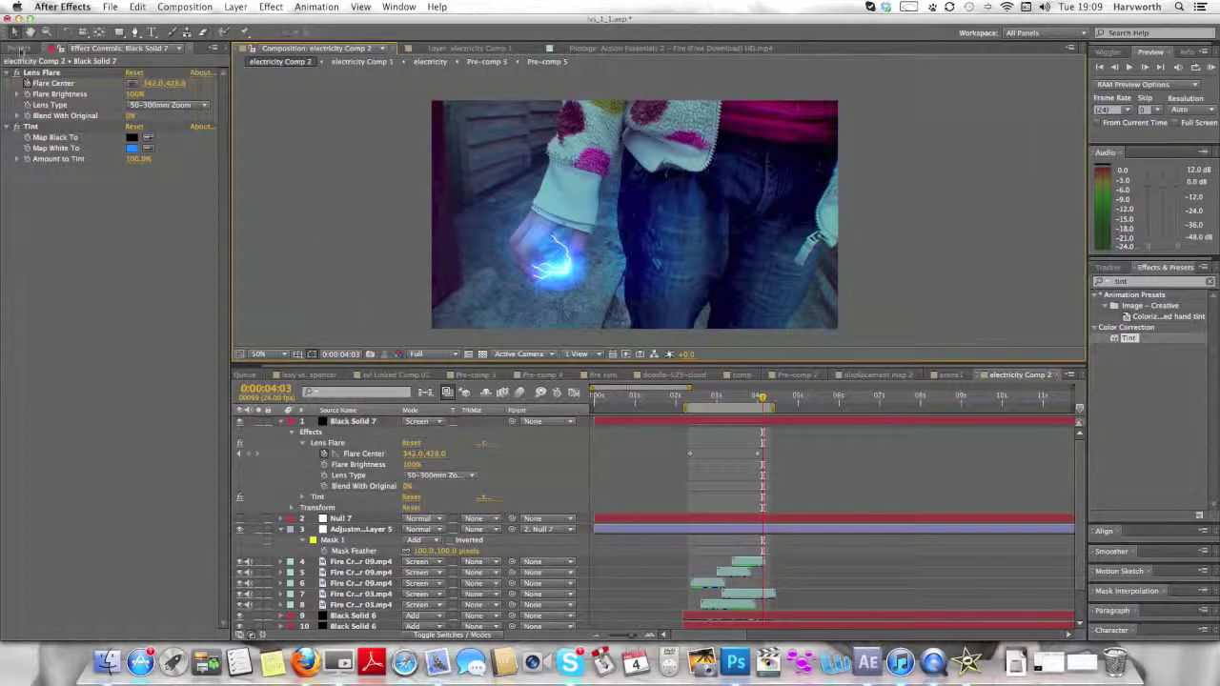
# Search the project for "optical" and add opticalflare2.jpg as the top layer of the composition
pyautogui.click(19, 50)
pyautogui.click(17, 130)
pyautogui.write('opti')
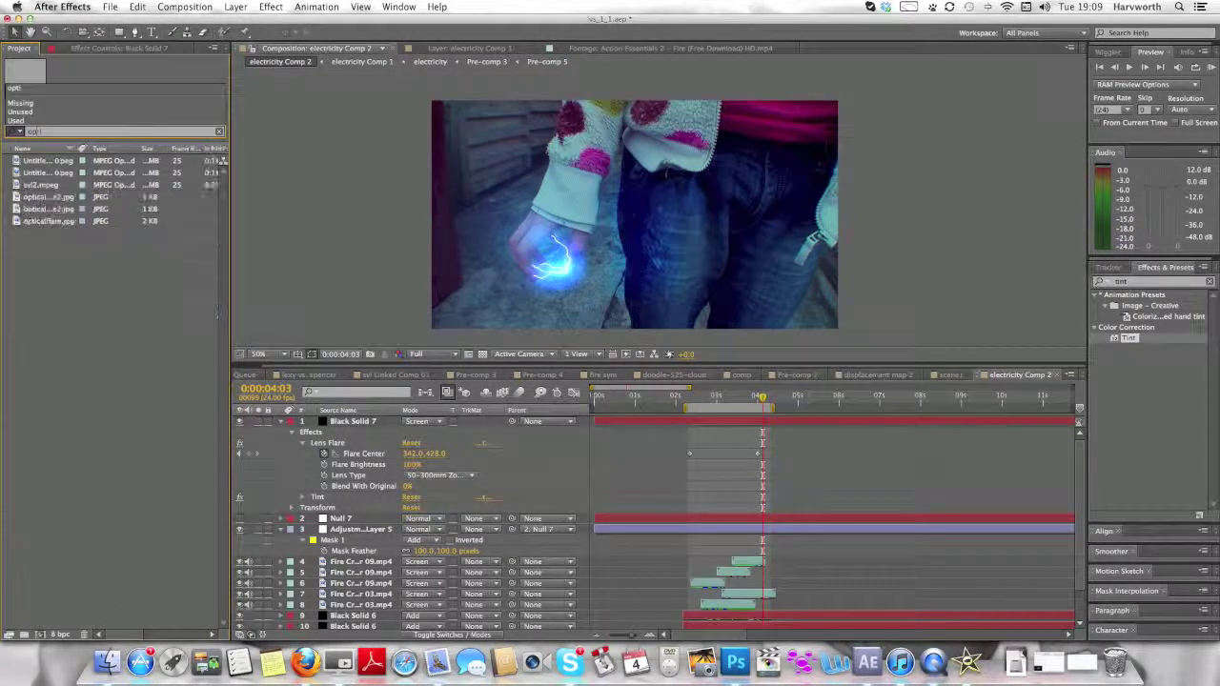
pyautogui.write('cal')
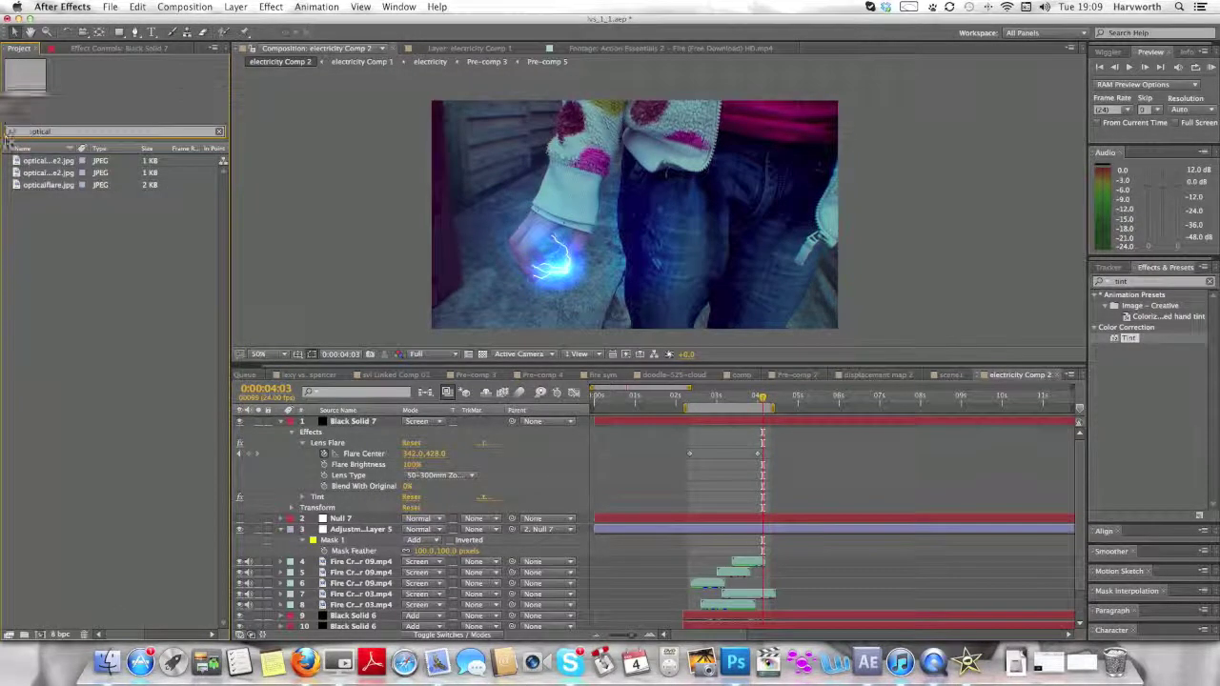
pyautogui.click(38, 161)
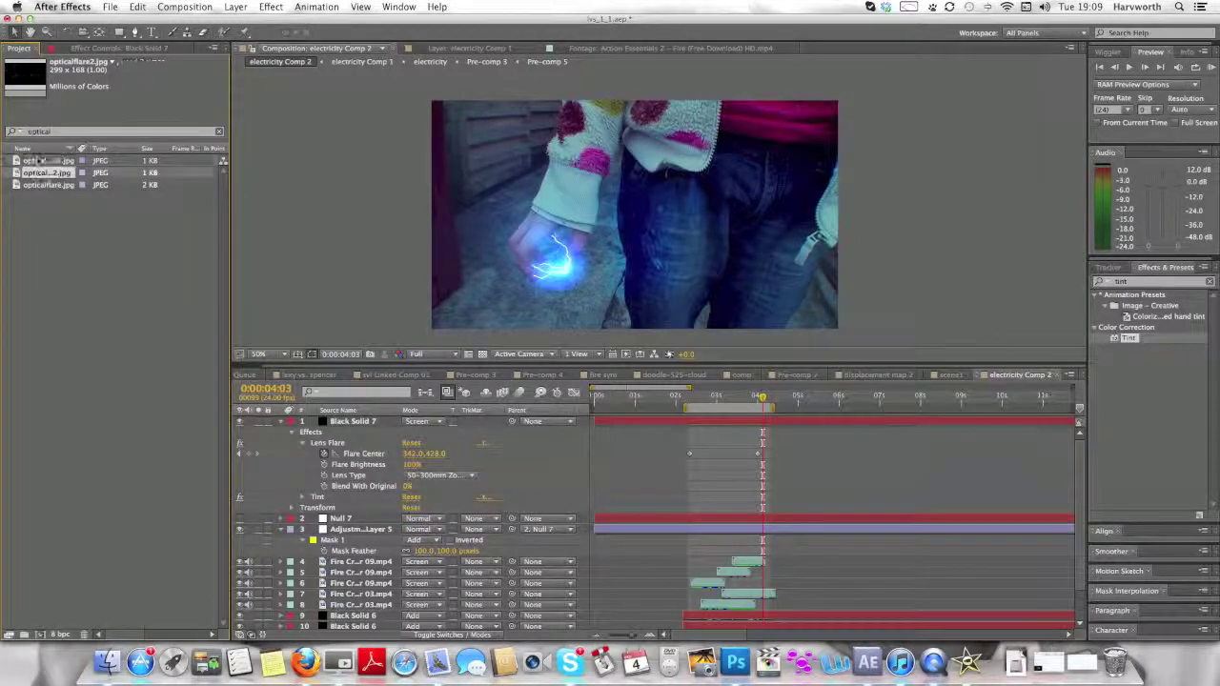
pyautogui.click(50, 183)
pyautogui.click(57, 174)
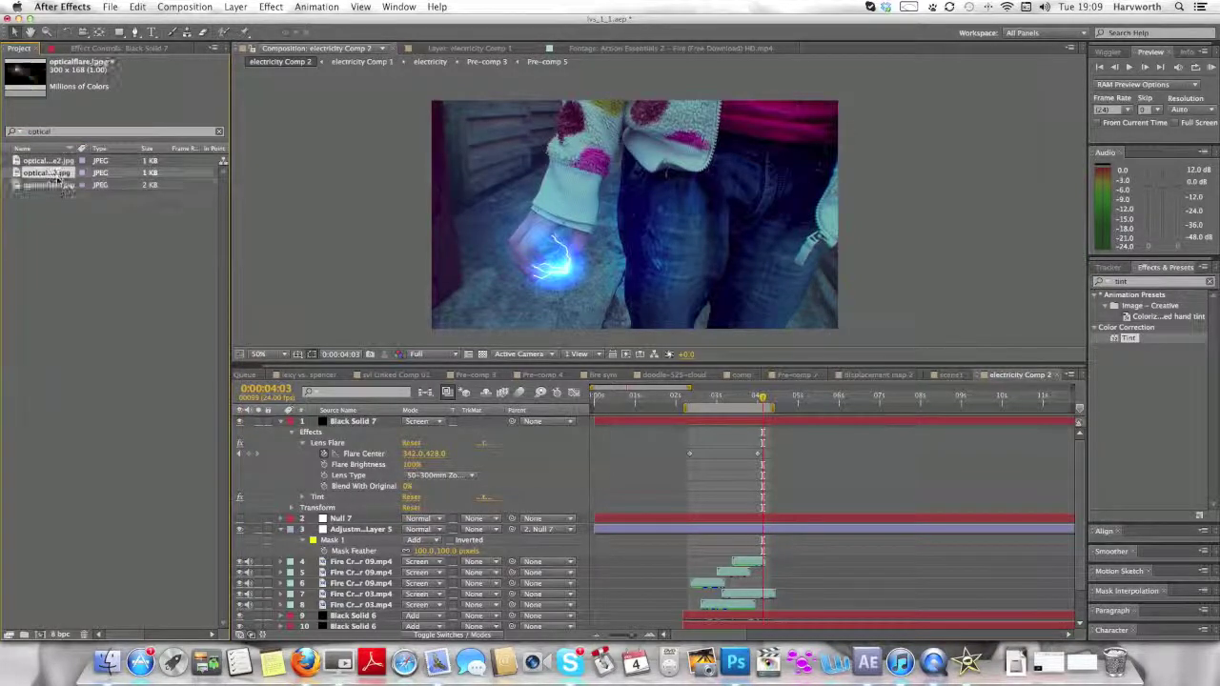
pyautogui.moveTo(57, 175)
pyautogui.mouseDown()
pyautogui.moveTo(333, 237)
pyautogui.moveTo(634, 410)
pyautogui.moveTo(719, 422)
pyautogui.moveTo(687, 397)
pyautogui.mouseUp()
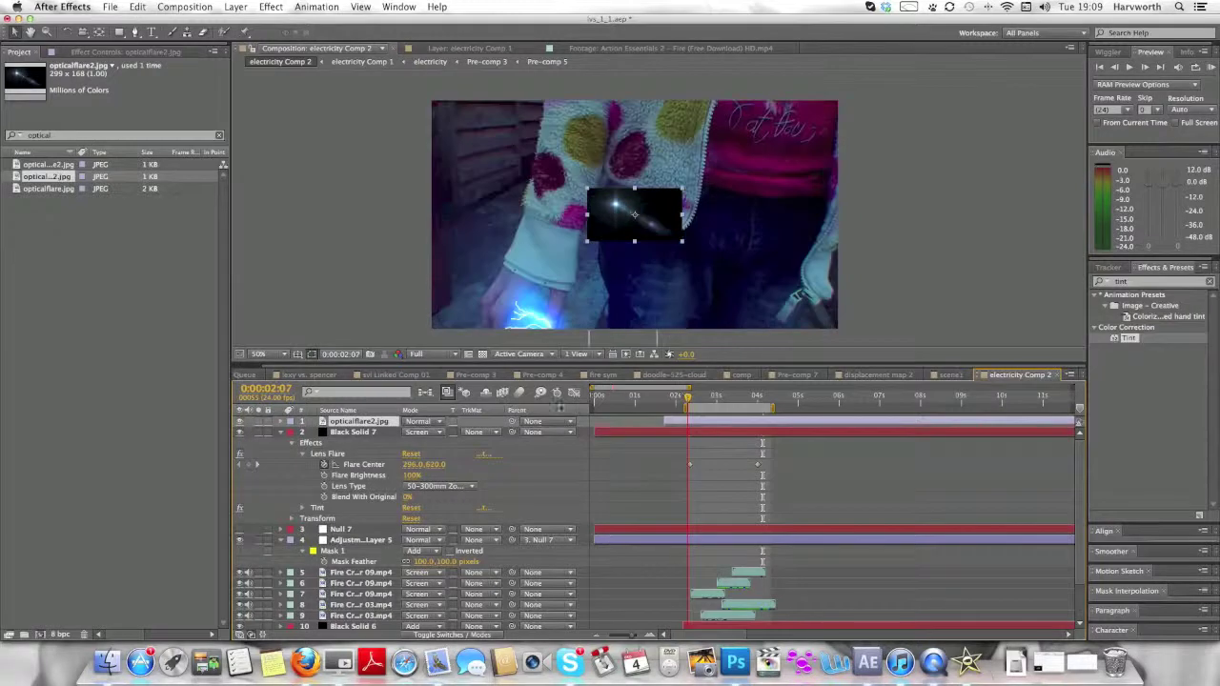
# Blend the opticalflare2.jpg layer with Add and darken it using Brightness & Contrast with Brightness at about -15
pyautogui.click(420, 422)
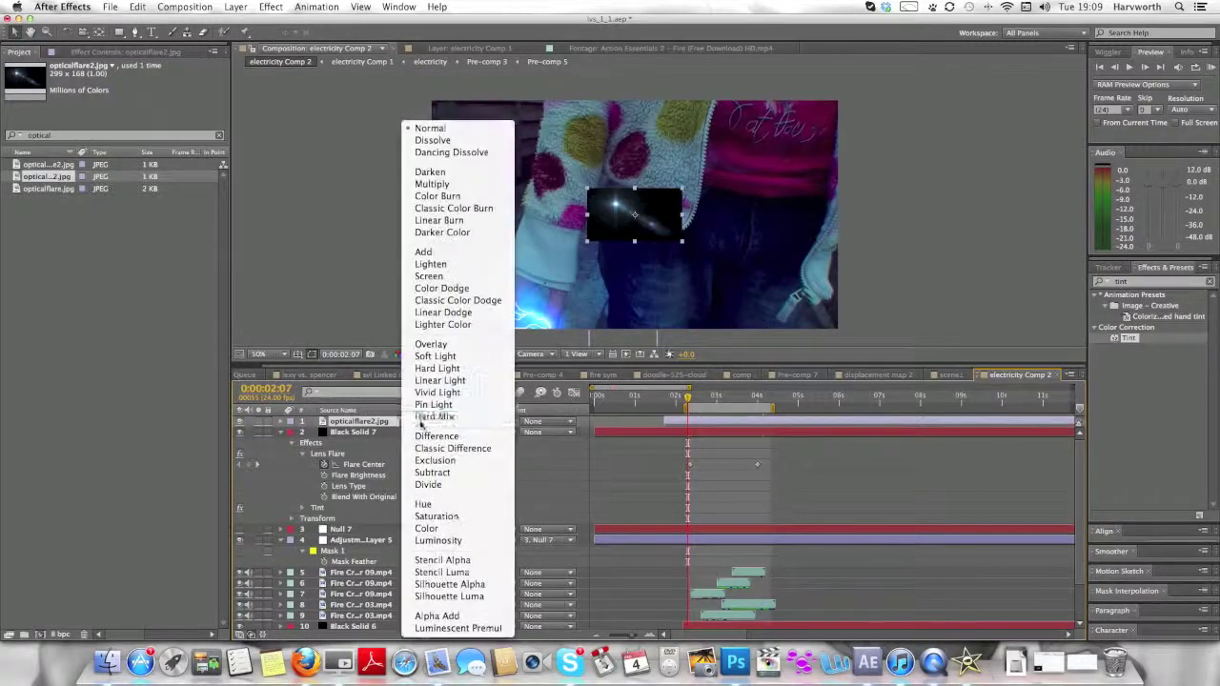
pyautogui.click(466, 253)
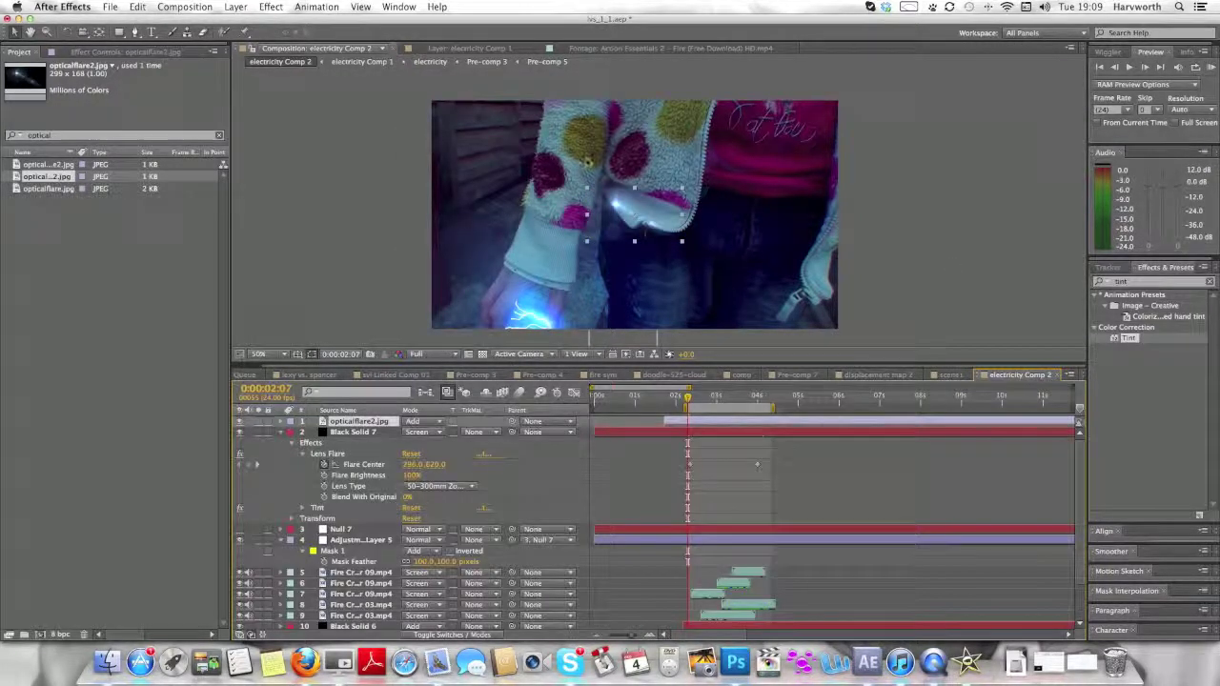
pyautogui.click(1101, 281)
pyautogui.write('bright')
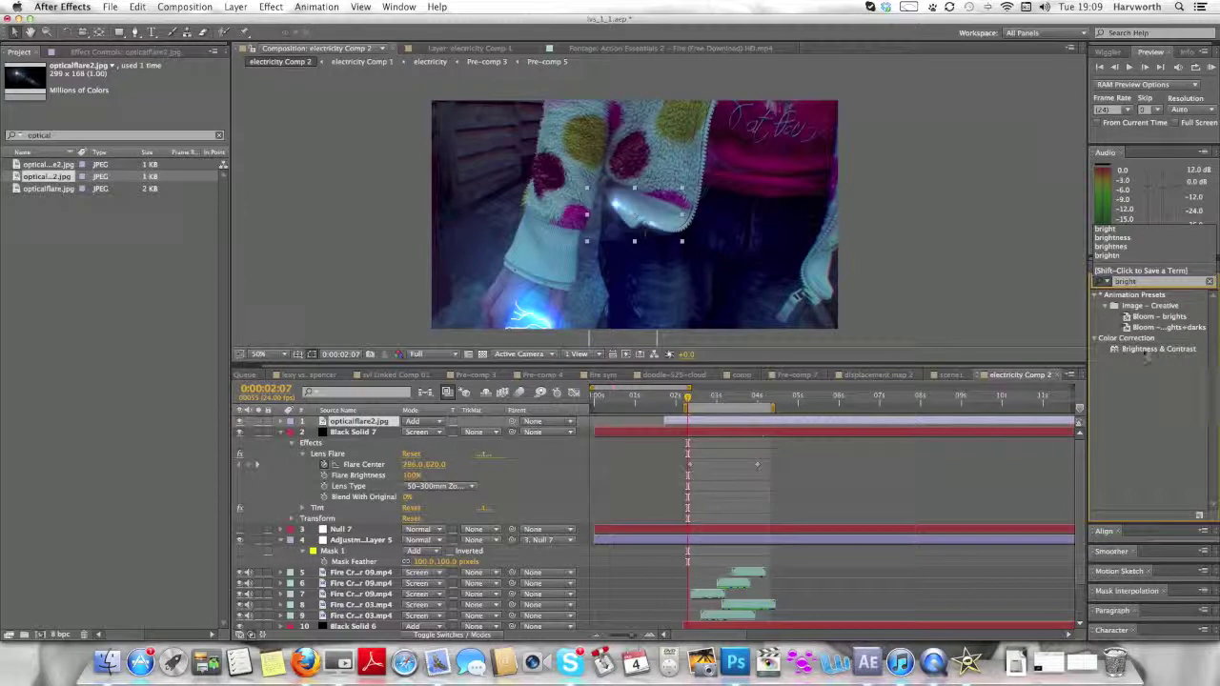
pyautogui.moveTo(1136, 352); pyautogui.dragTo(724, 424)
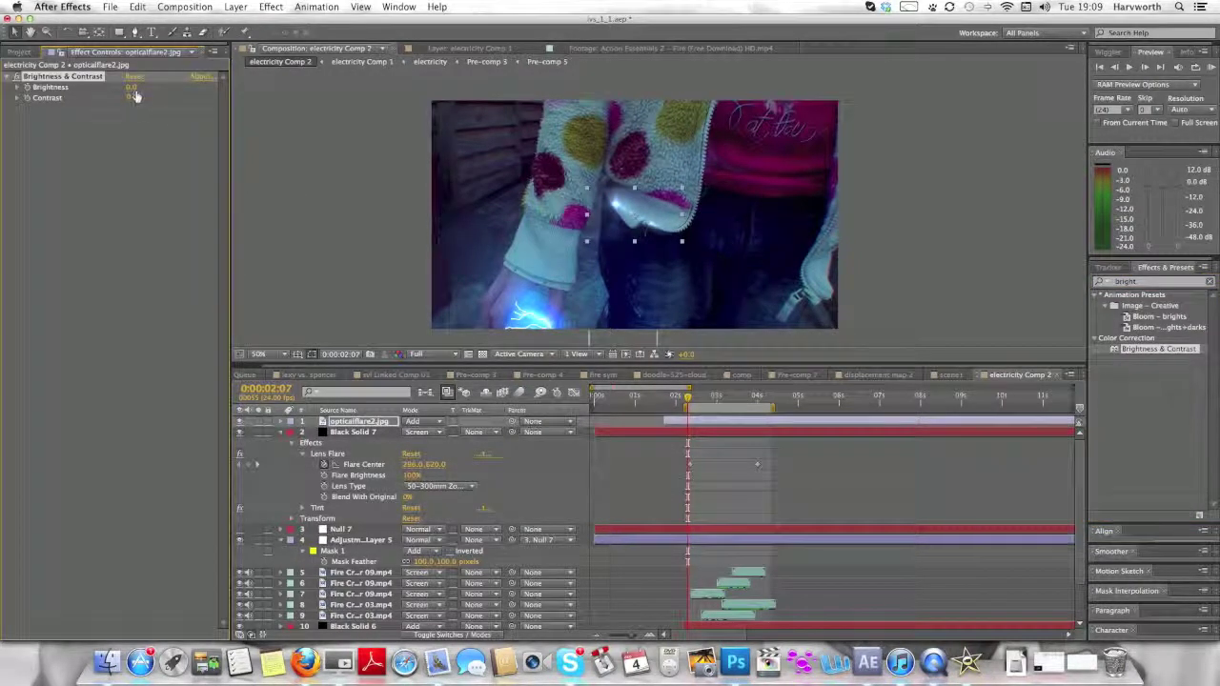
pyautogui.moveTo(132, 87); pyautogui.dragTo(126, 87)
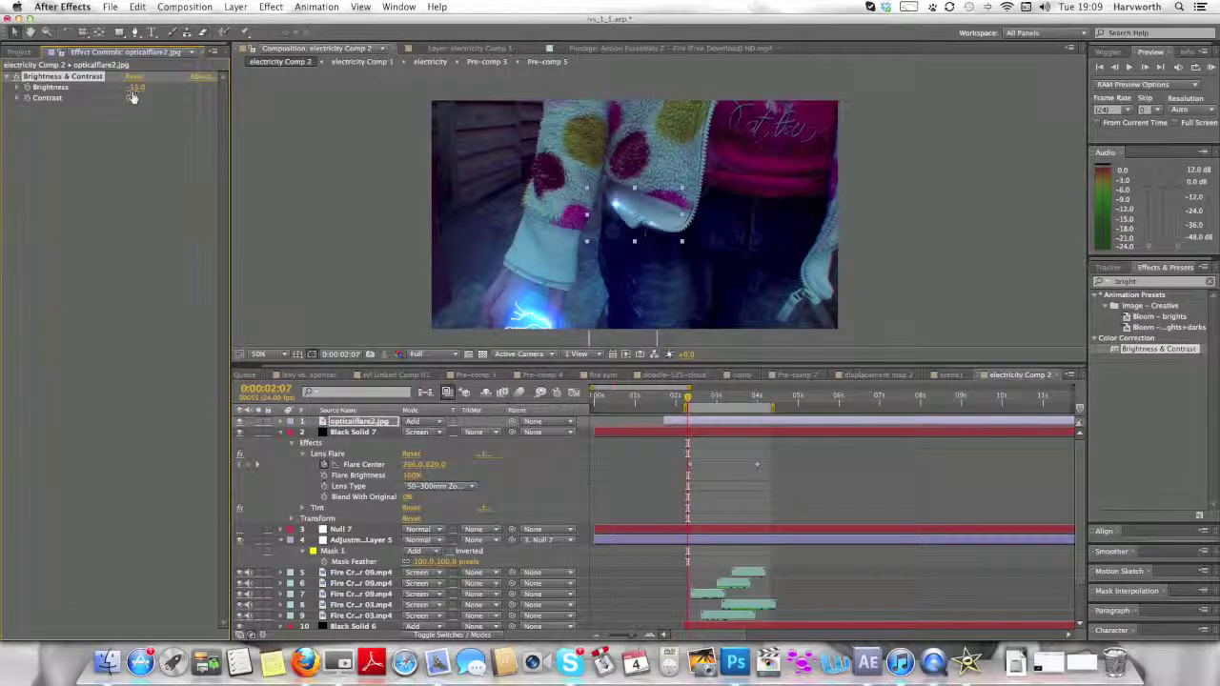
# Rotate the opticalflare2.jpg layer, scale it to about 209%, and position it beside the electrified hand
pyautogui.moveTo(635, 218); pyautogui.dragTo(557, 278)
pyautogui.press('r')
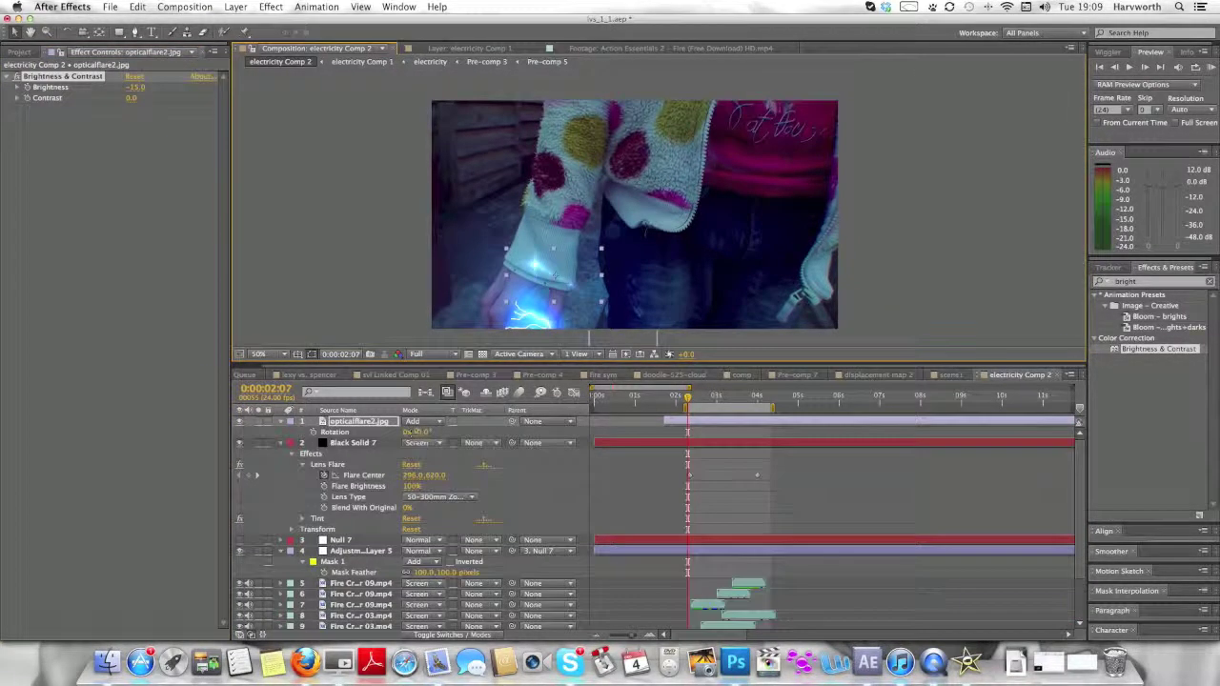
pyautogui.moveTo(417, 433); pyautogui.dragTo(487, 445)
pyautogui.press('s')
pyautogui.scroll(-1, 491, 445)
pyautogui.moveTo(547, 278); pyautogui.dragTo(555, 312)
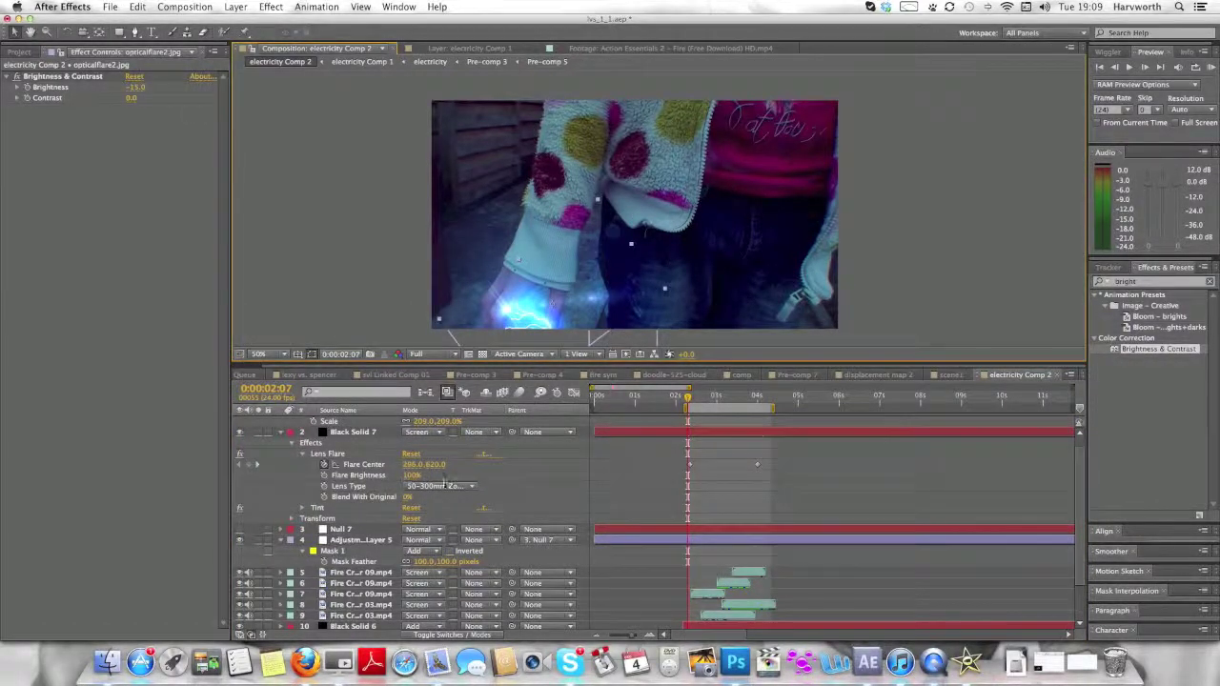
# Lower the flare image's opacity and move it over the jeans to about 494, 700
pyautogui.scroll(1, 443, 483)
pyautogui.press('t')
pyautogui.moveTo(406, 433); pyautogui.dragTo(385, 443)
pyautogui.moveTo(593, 302); pyautogui.dragTo(629, 322)
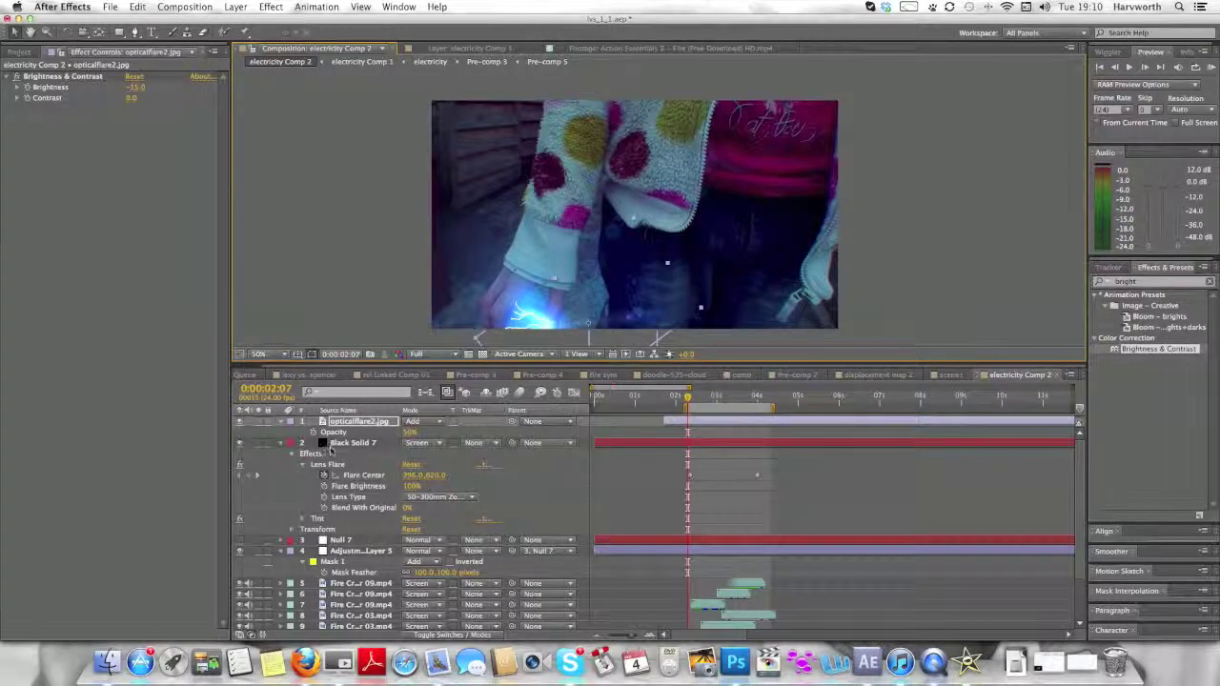
# Keyframe the flare image's Position at 0:00:02:07 and, moved up to about 544, 590, at 0:00:02:17
pyautogui.press('p')
pyautogui.click(314, 432)
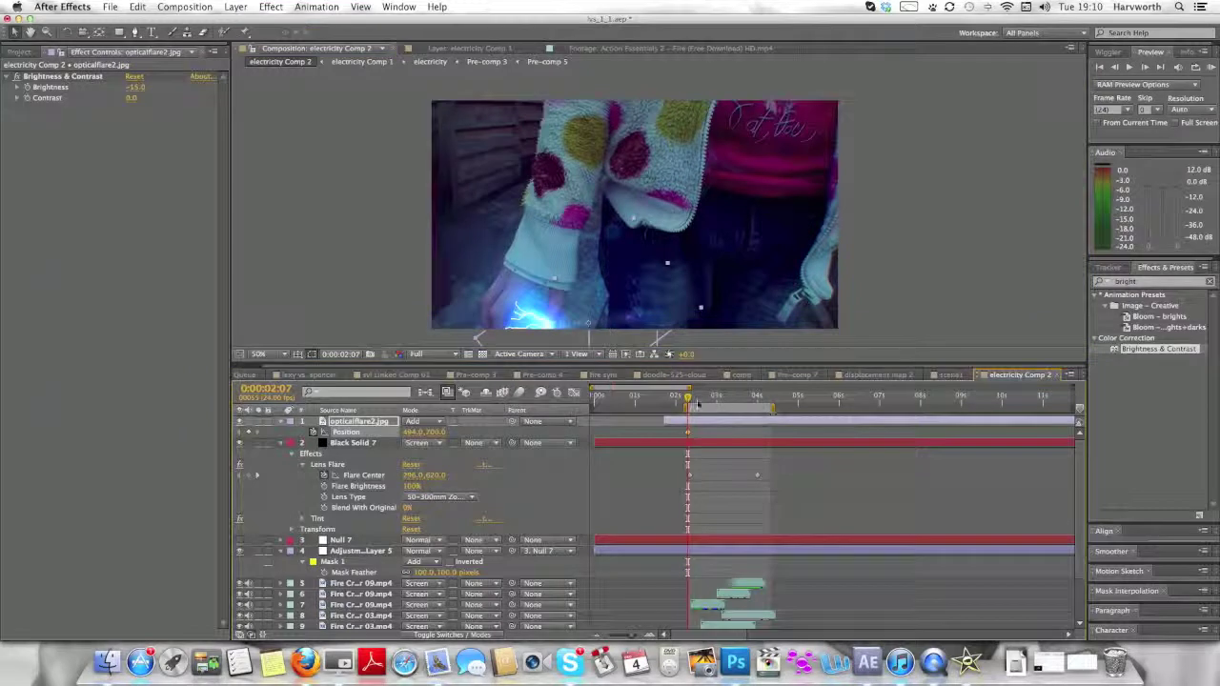
pyautogui.click(690, 396)
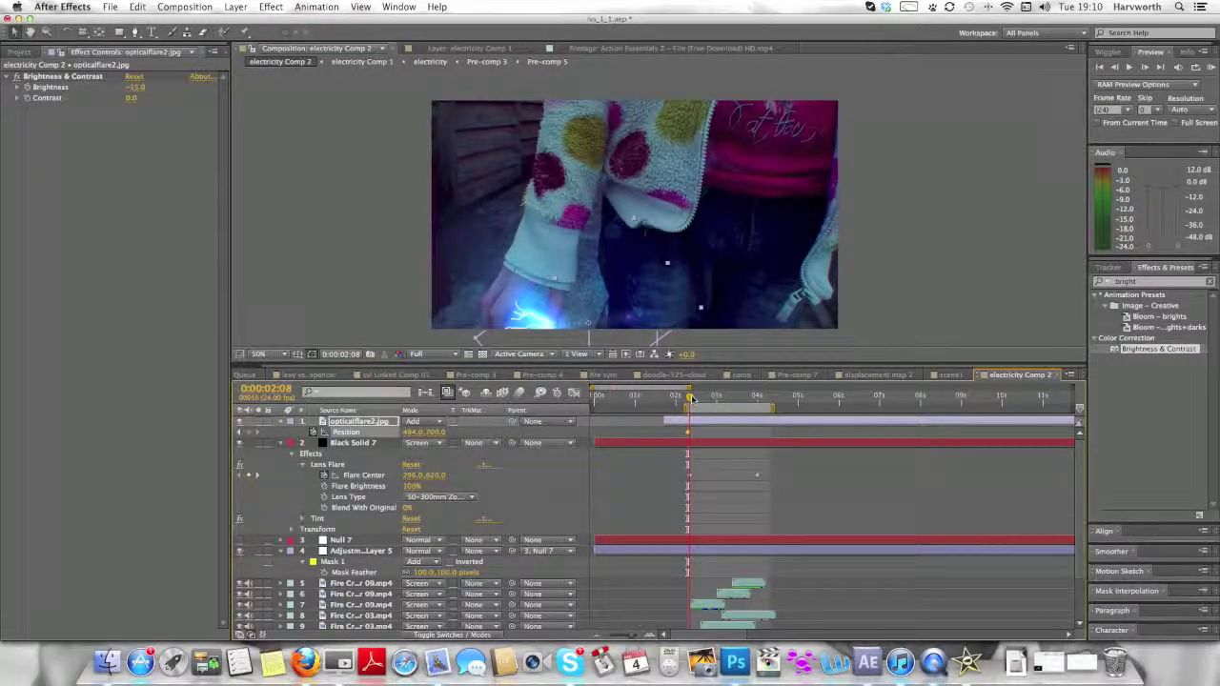
pyautogui.click(706, 399)
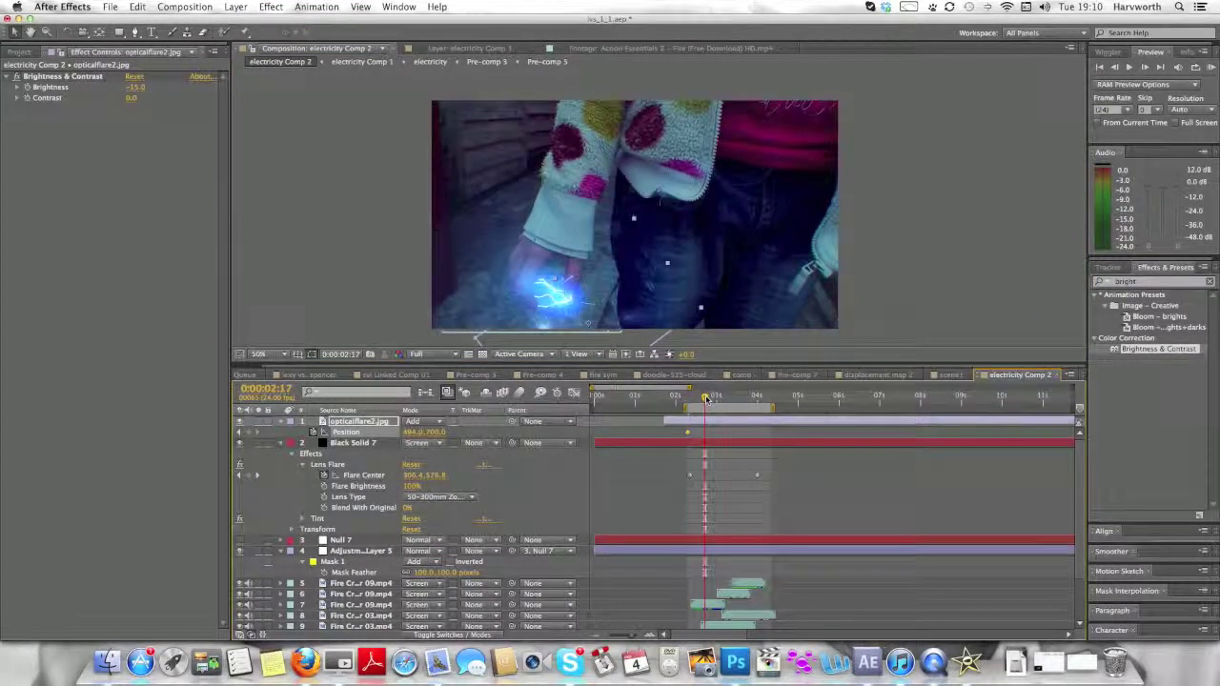
pyautogui.moveTo(655, 306); pyautogui.dragTo(656, 268)
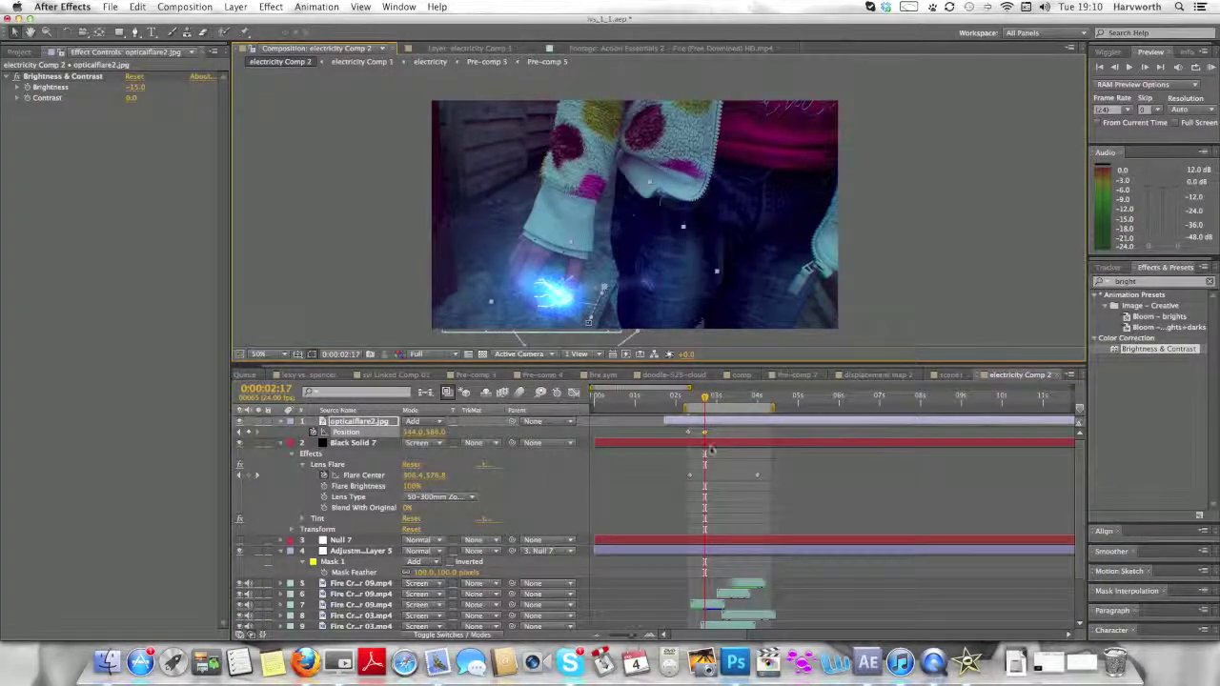
# Keyframe the flare image's Position at 0:00:03:02 (about 590, 530), 0:00:03:16 (about 608, 475) and 0:00:03:23 (about 574, 440)
pyautogui.moveTo(706, 400); pyautogui.dragTo(720, 400)
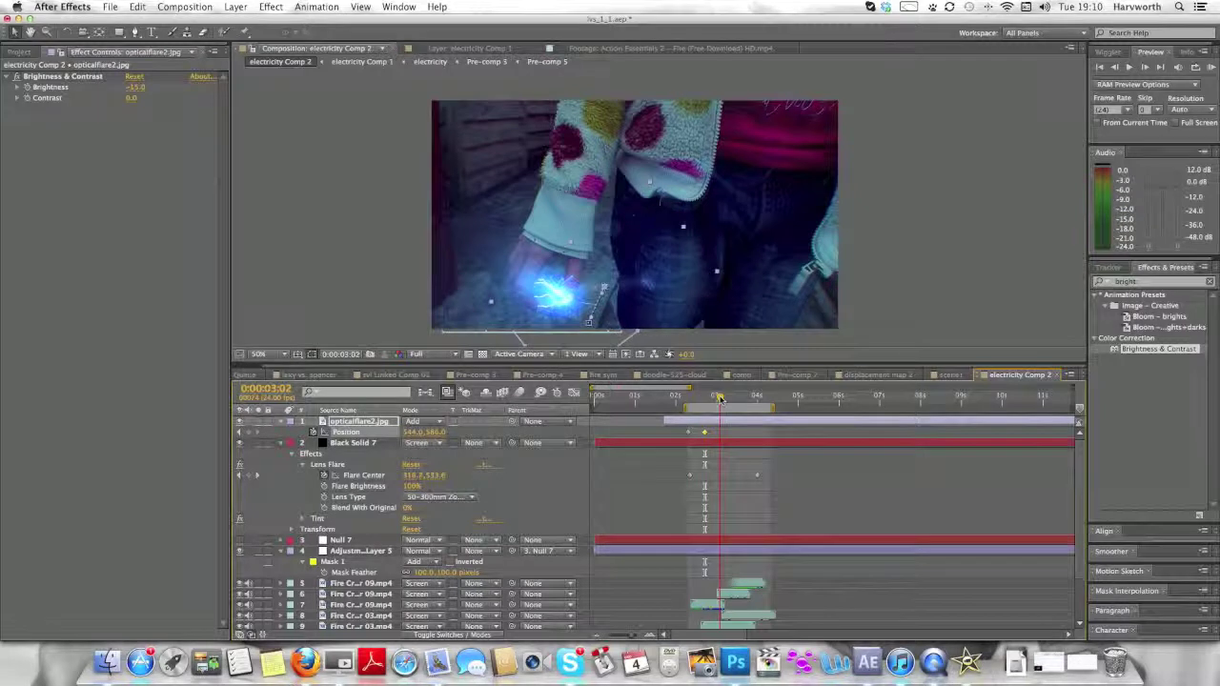
pyautogui.moveTo(657, 288); pyautogui.dragTo(675, 259)
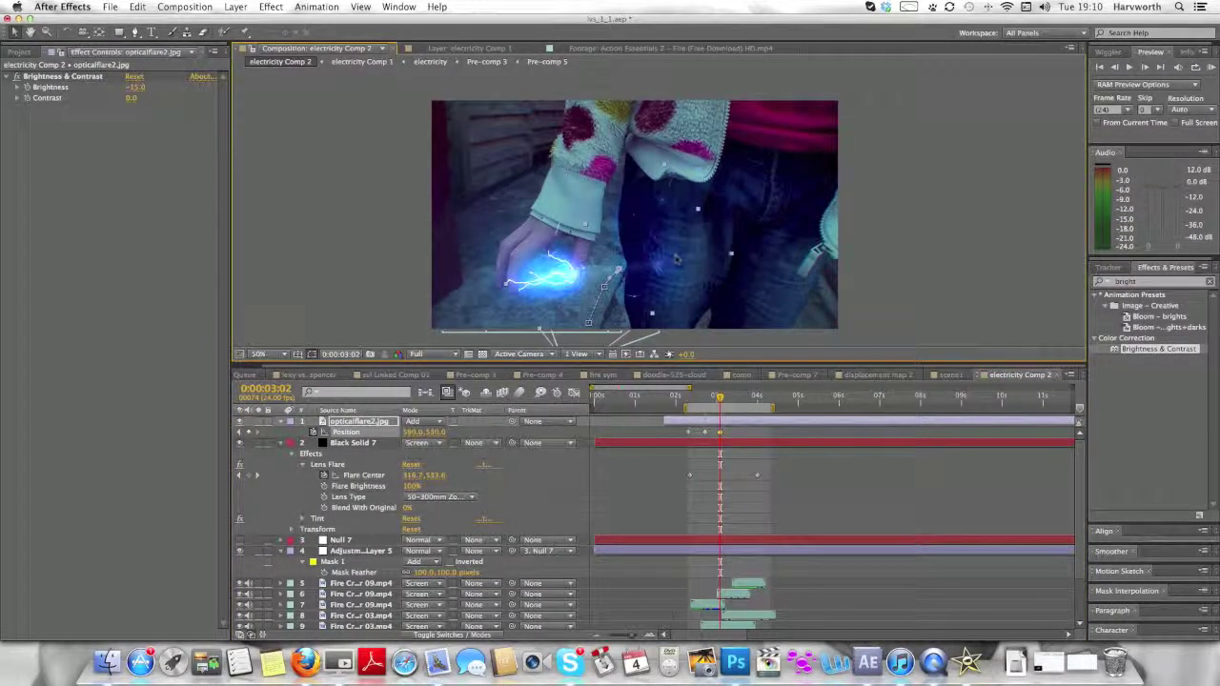
pyautogui.click(721, 399)
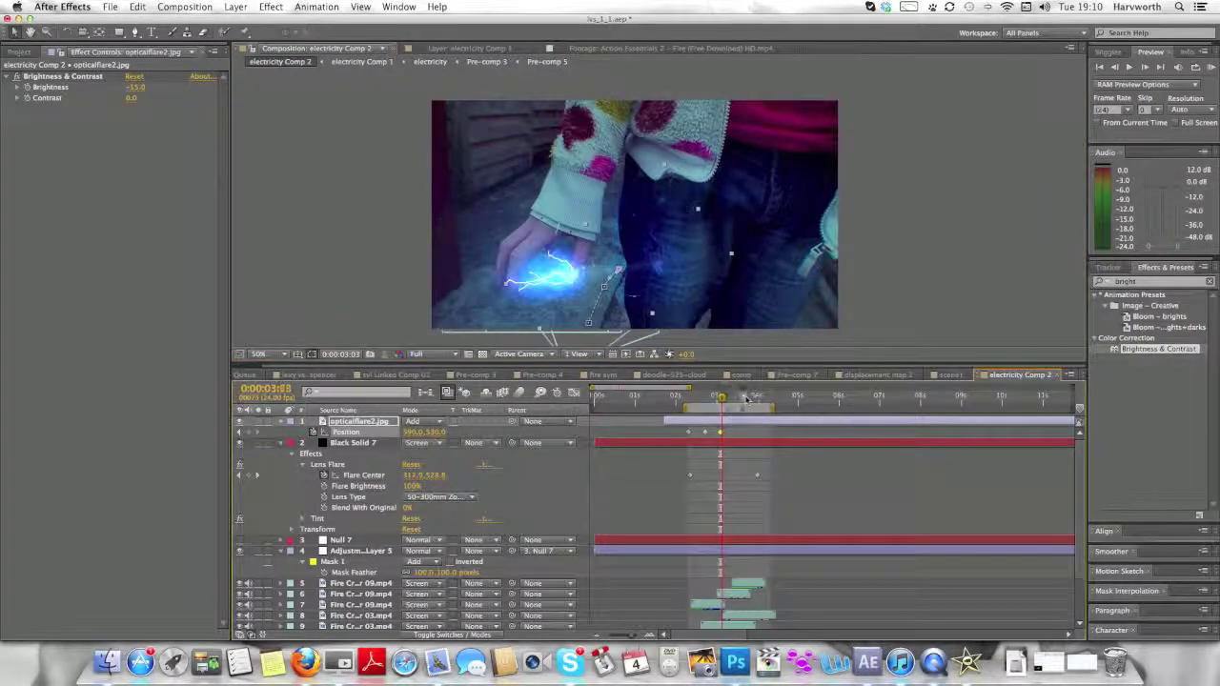
pyautogui.click(745, 399)
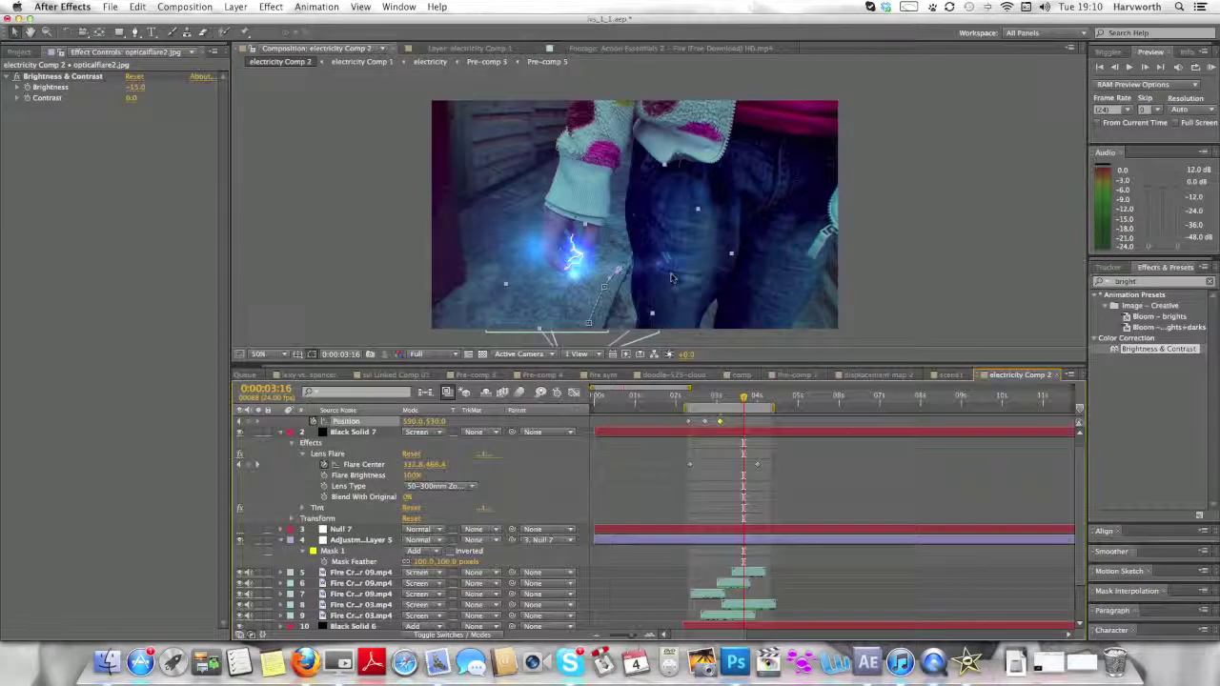
pyautogui.moveTo(671, 274); pyautogui.dragTo(684, 256)
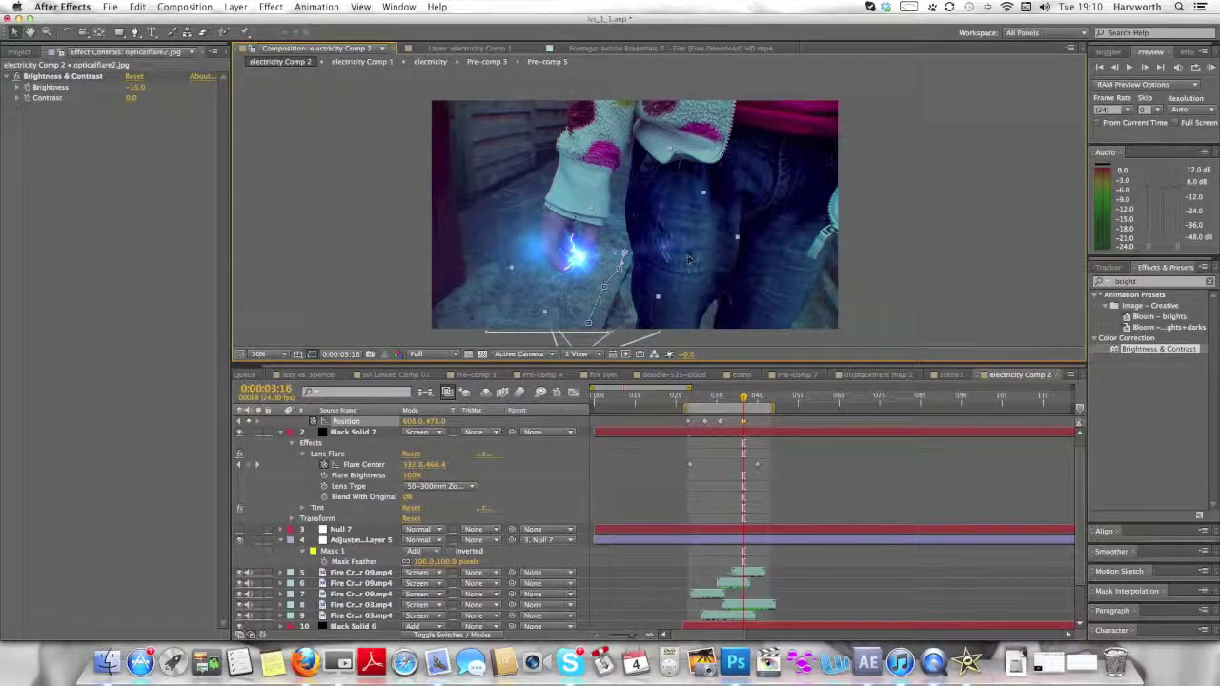
pyautogui.moveTo(746, 401); pyautogui.dragTo(757, 399)
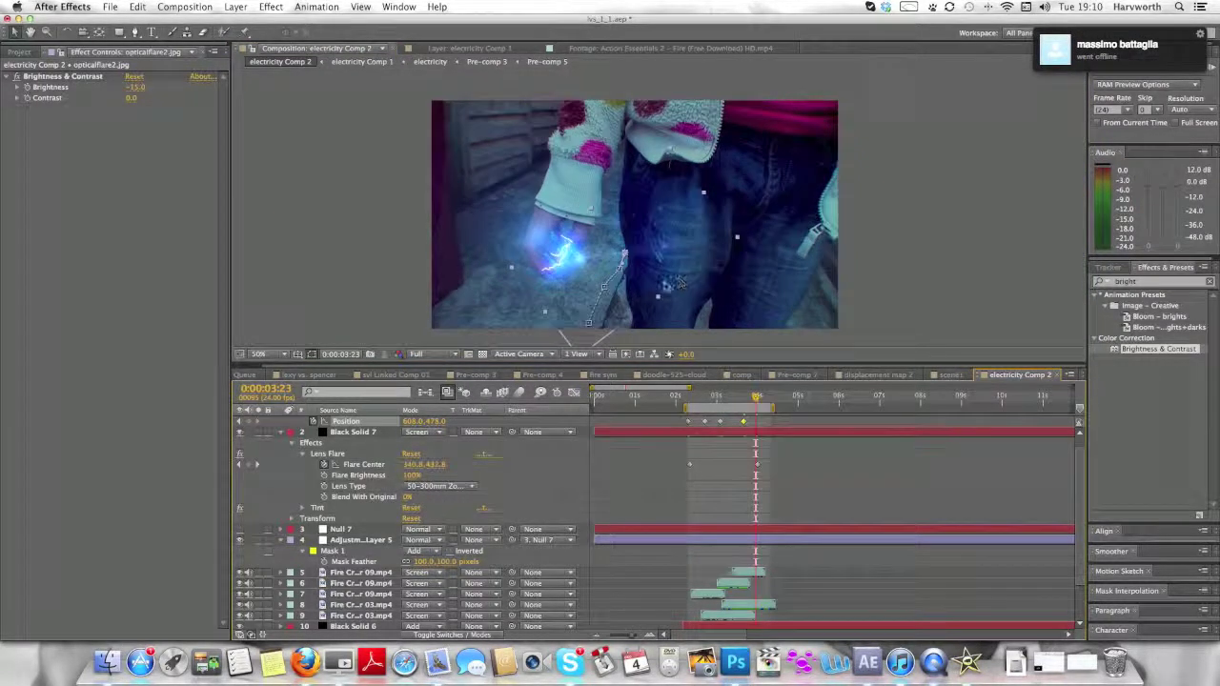
pyautogui.moveTo(673, 282); pyautogui.dragTo(658, 259)
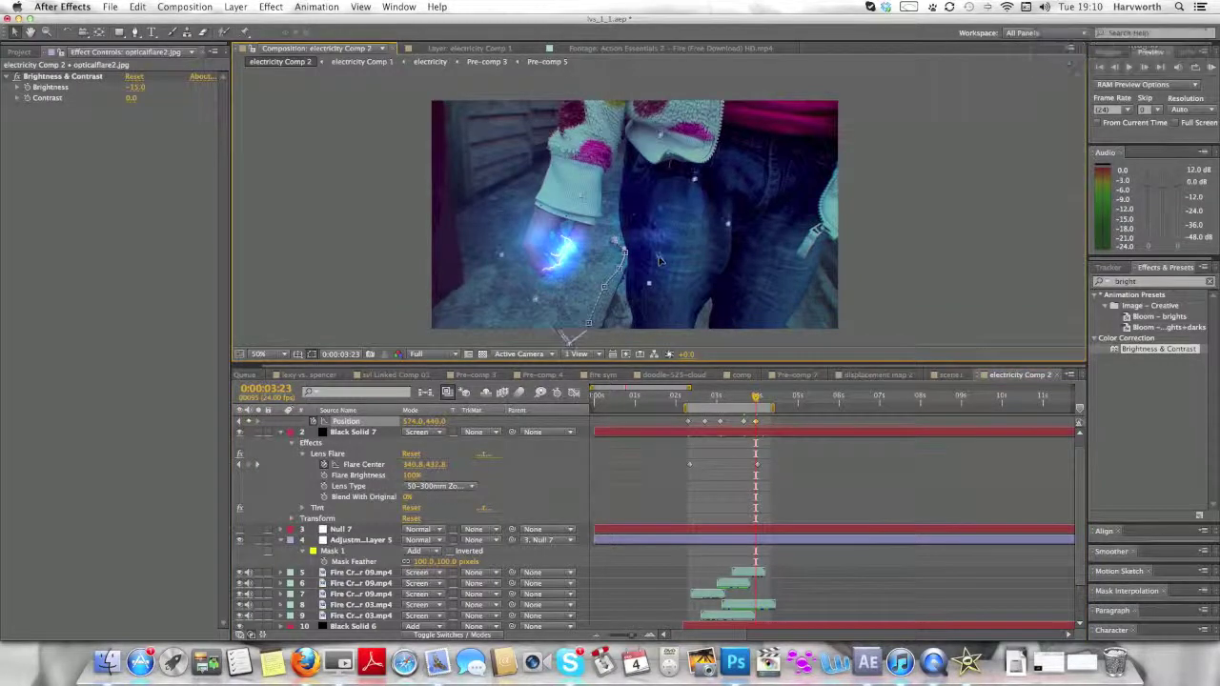
# Keyframe the flare image's Position lower on the jeans at 0:00:04:06 and check the motion between keyframes
pyautogui.moveTo(758, 397); pyautogui.dragTo(767, 399)
pyautogui.click(766, 396)
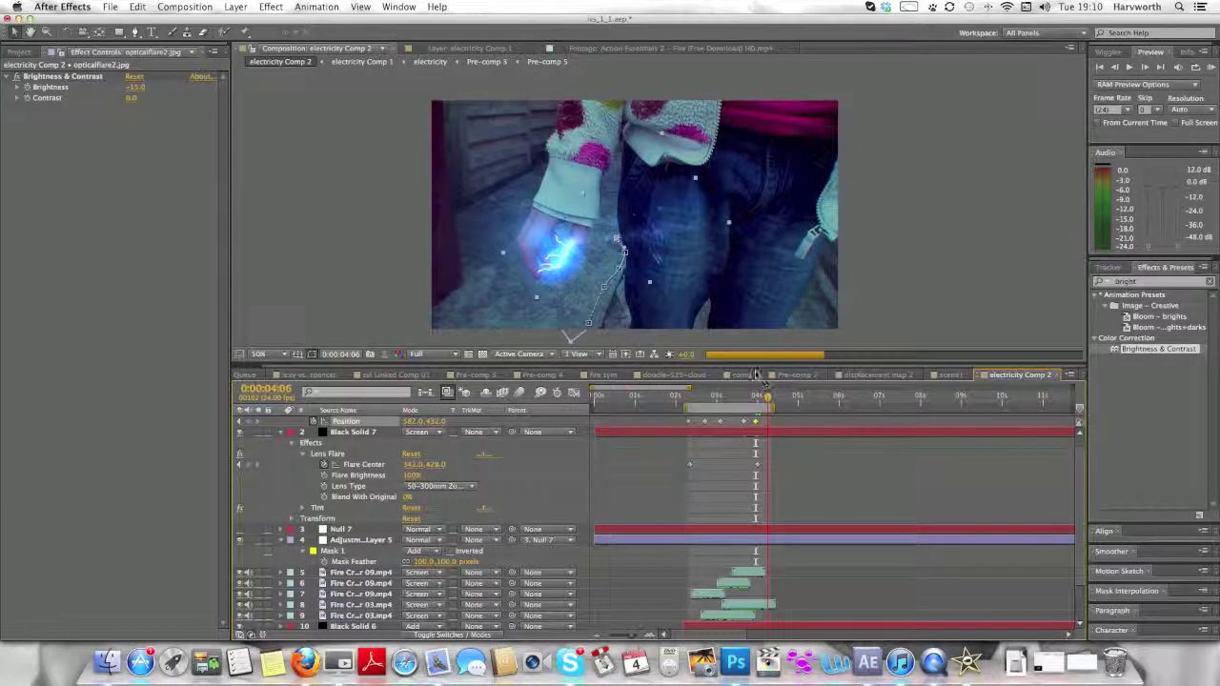
pyautogui.moveTo(673, 233); pyautogui.dragTo(674, 264)
pyautogui.moveTo(767, 396); pyautogui.dragTo(750, 401)
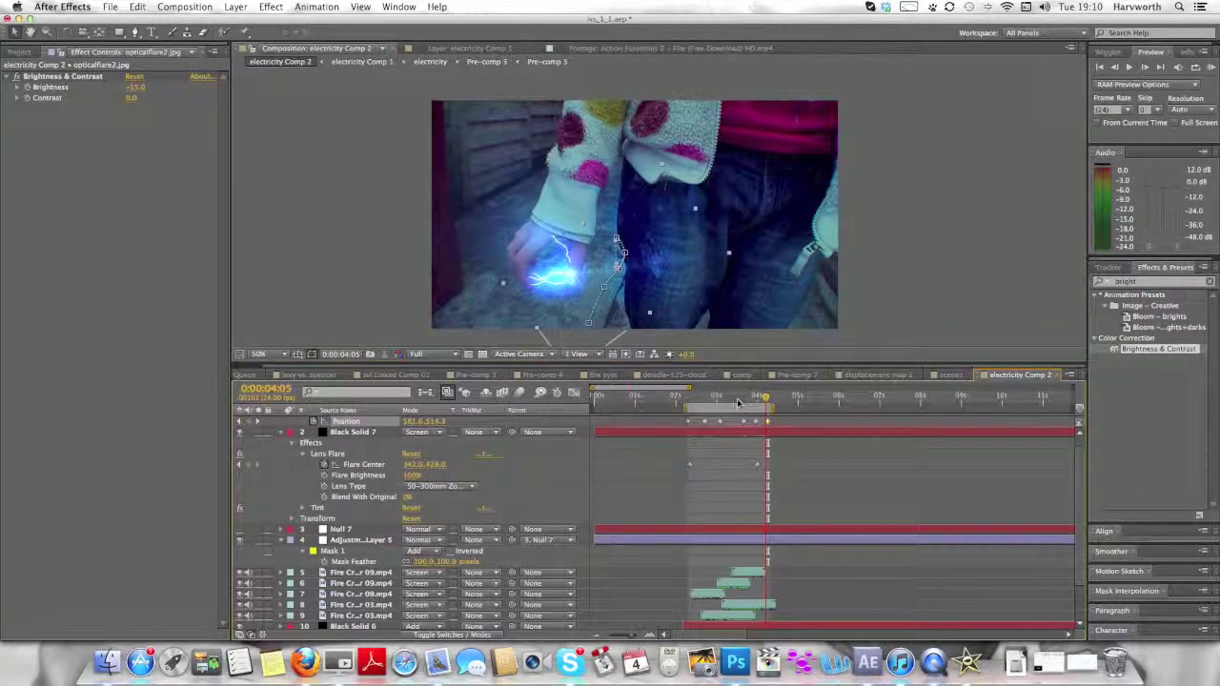
pyautogui.click(733, 401)
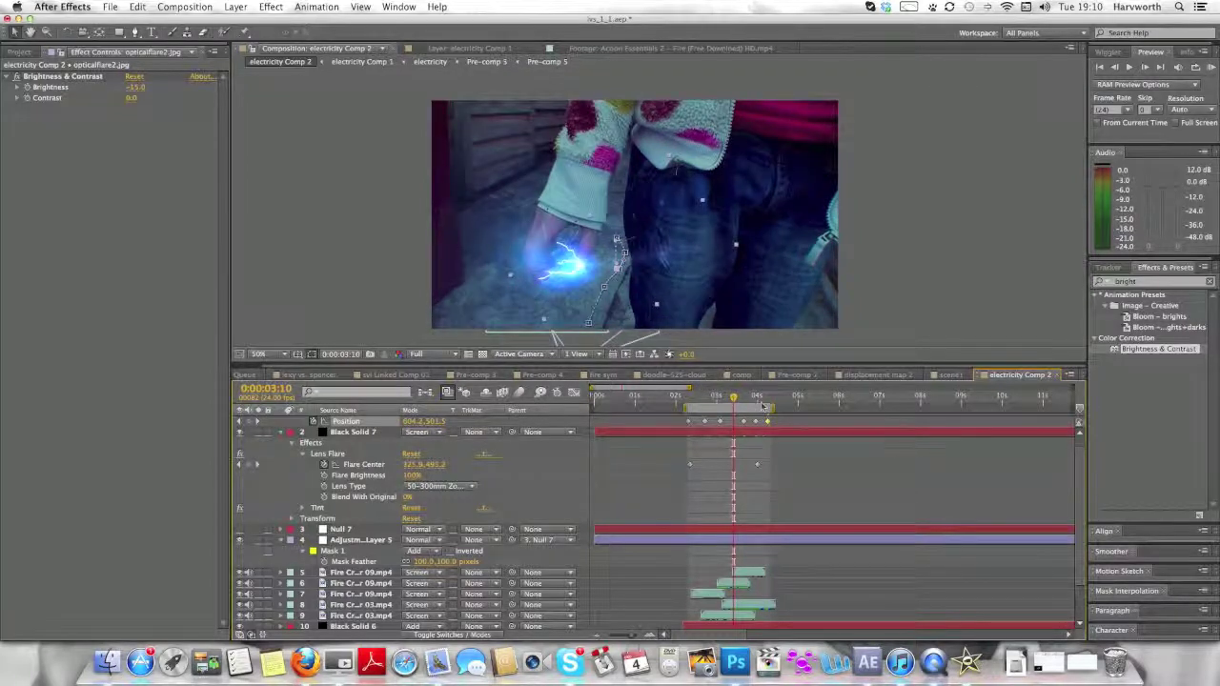
# Set the composition's preview resolution to Half and RAM-preview the flare animation from 0:00:02:07
pyautogui.click(687, 402)
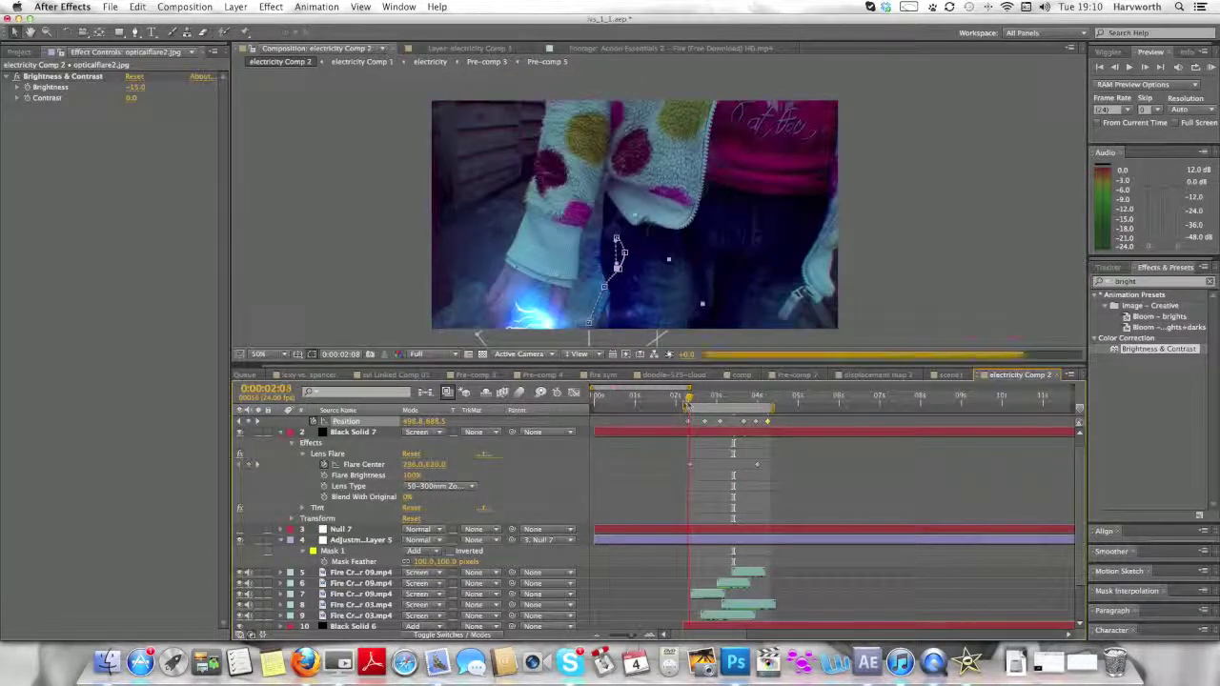
pyautogui.click(686, 402)
pyautogui.click(419, 353)
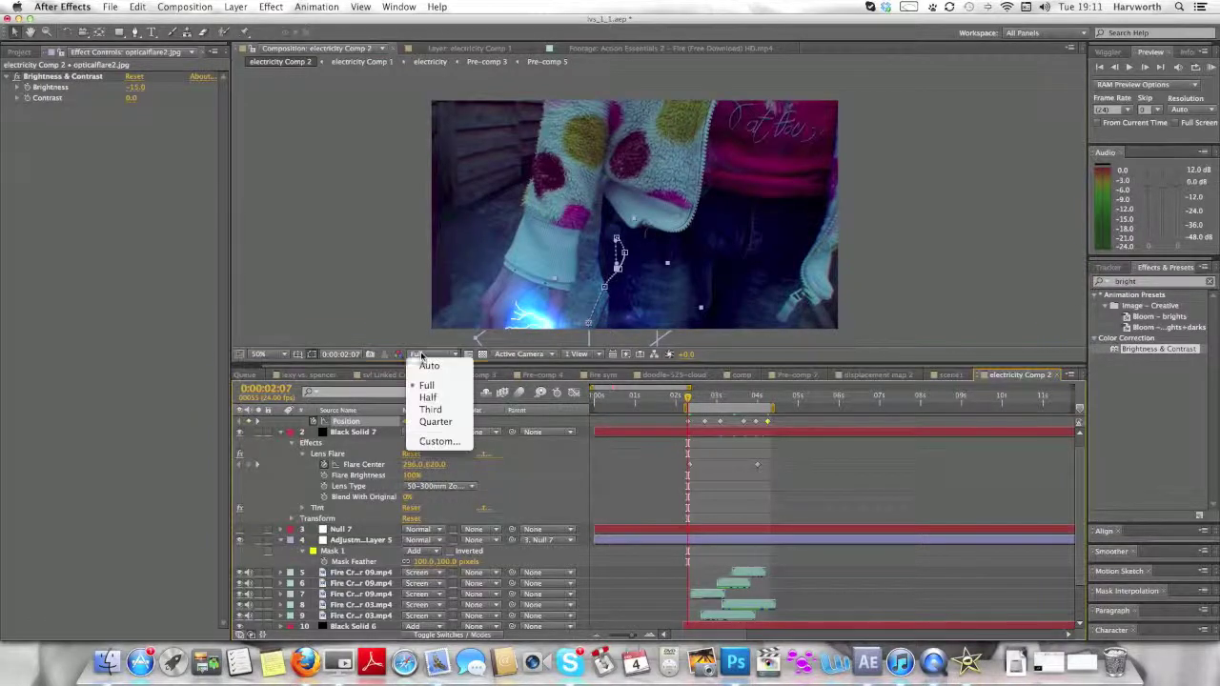
pyautogui.click(427, 398)
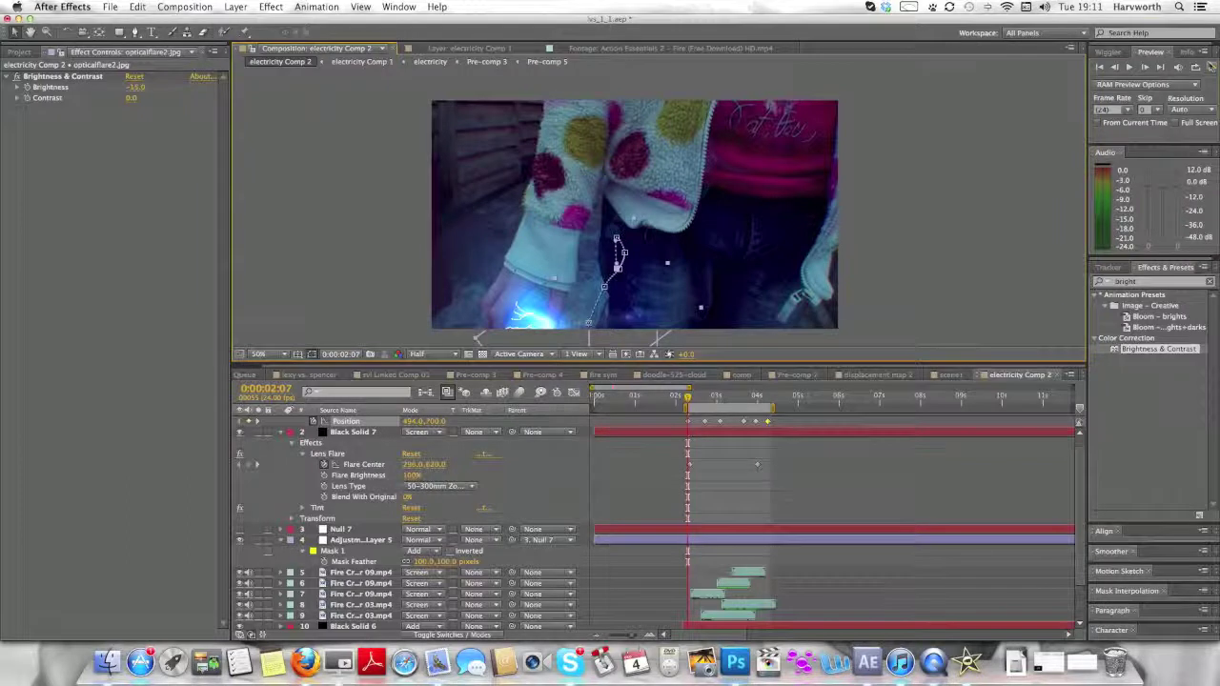
pyautogui.click(1209, 67)
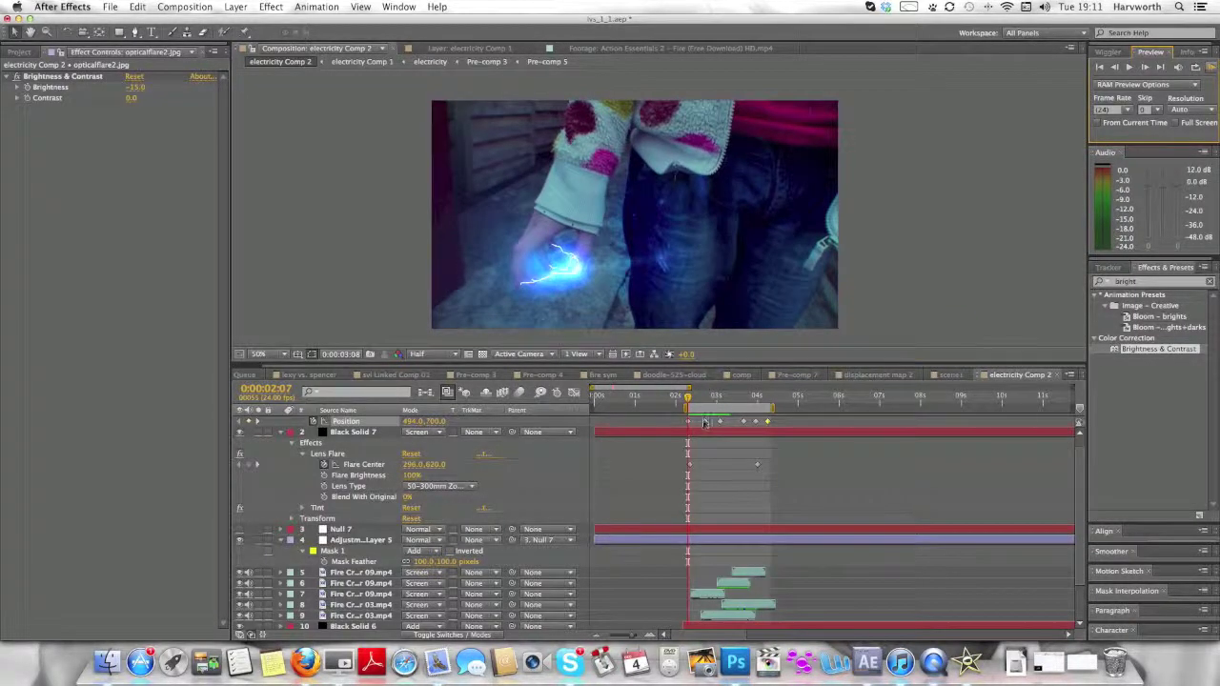
pyautogui.press('space')
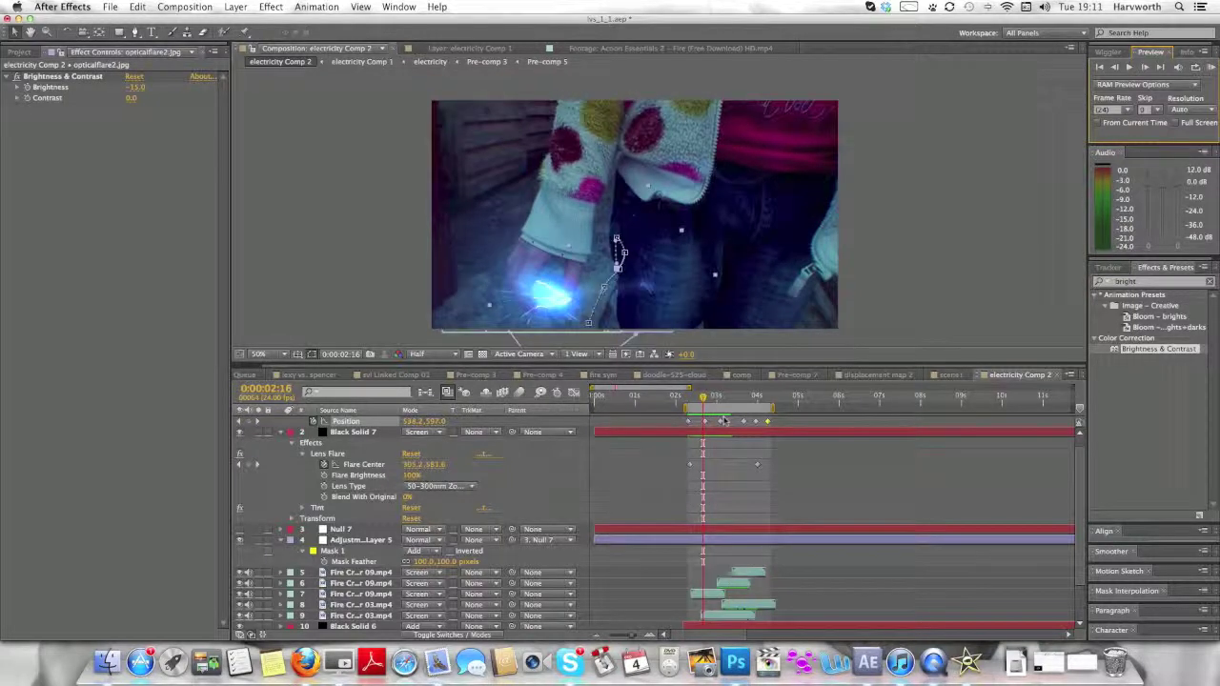
pyautogui.press('space')
pyautogui.press('space')
pyautogui.moveTo(720, 397); pyautogui.dragTo(684, 404)
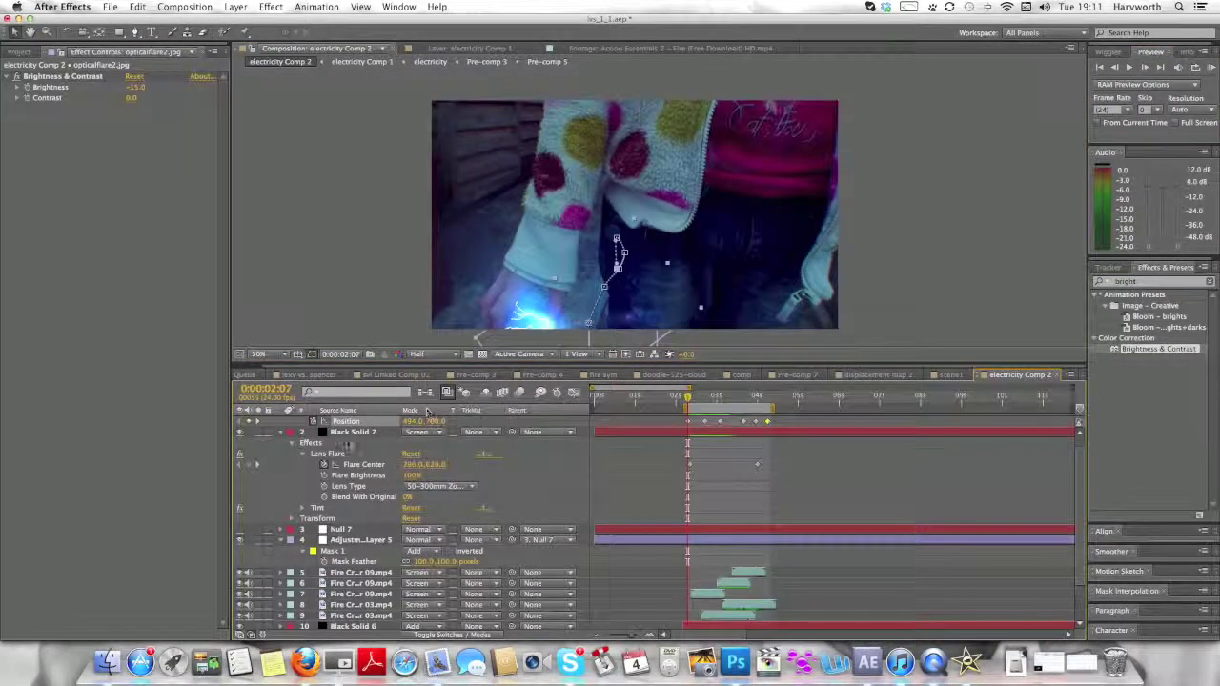
# Add the expression random(7,100) to the flare image's Opacity and RAM-preview the flicker
pyautogui.scroll(1, 348, 448)
pyautogui.click(288, 422)
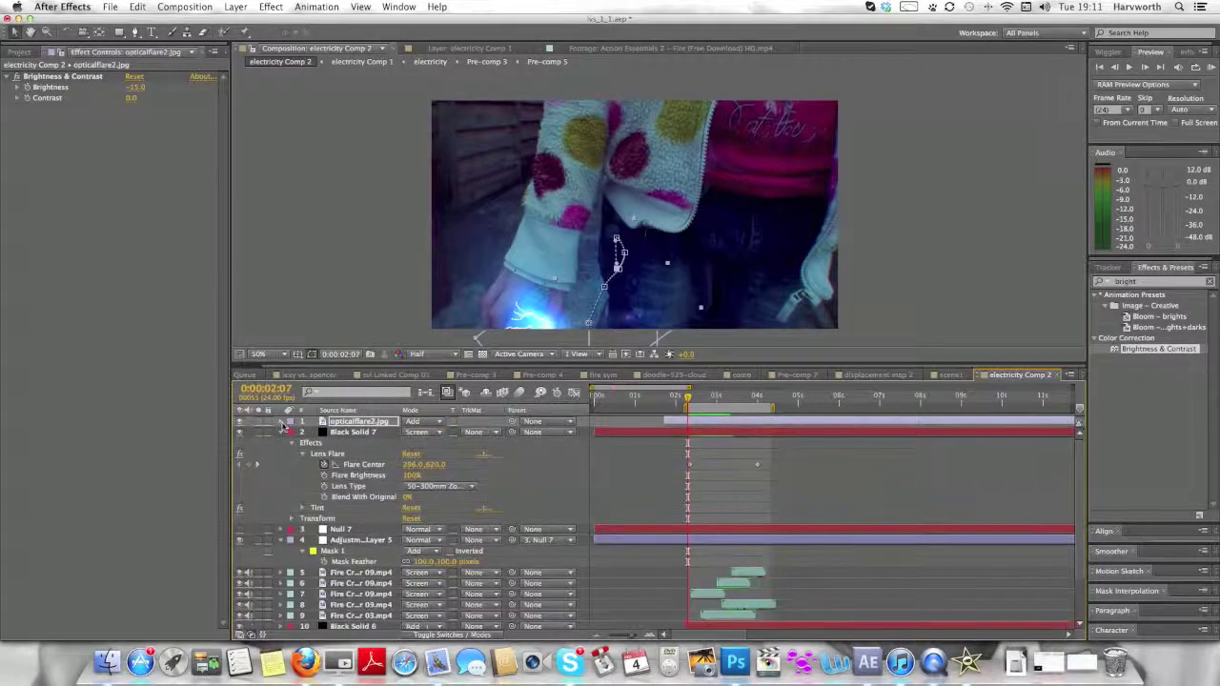
pyautogui.click(335, 496)
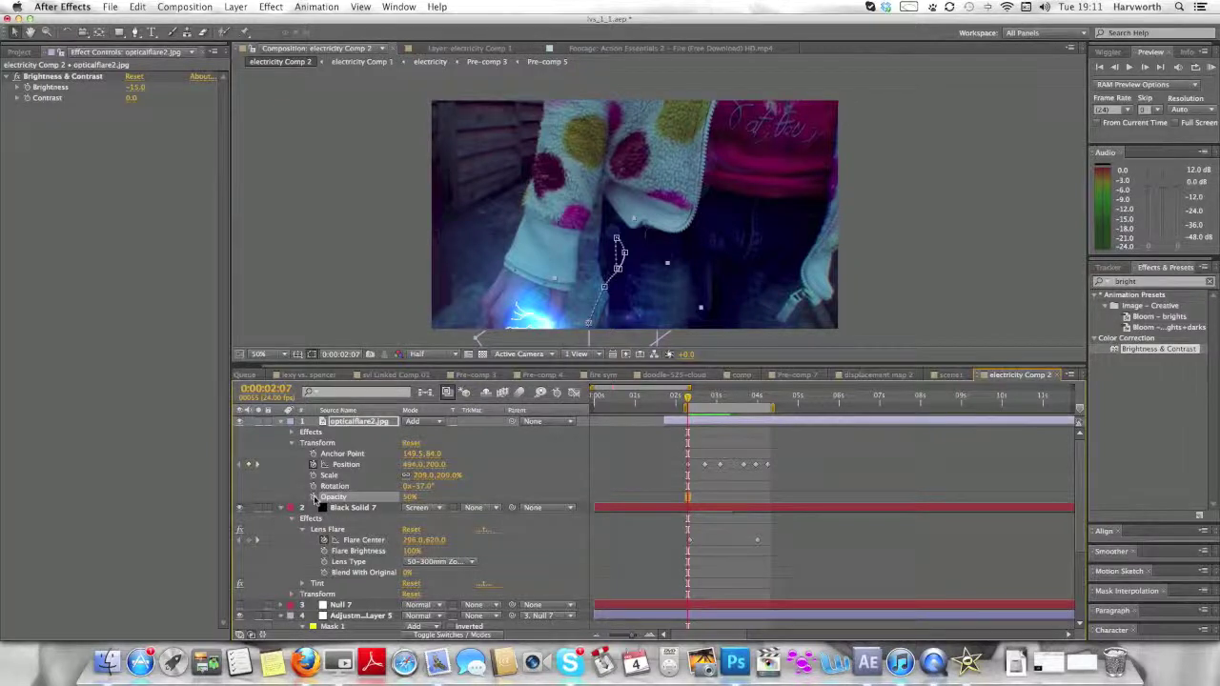
pyautogui.keyDown('alt'); pyautogui.click(314, 496); pyautogui.keyUp('alt')
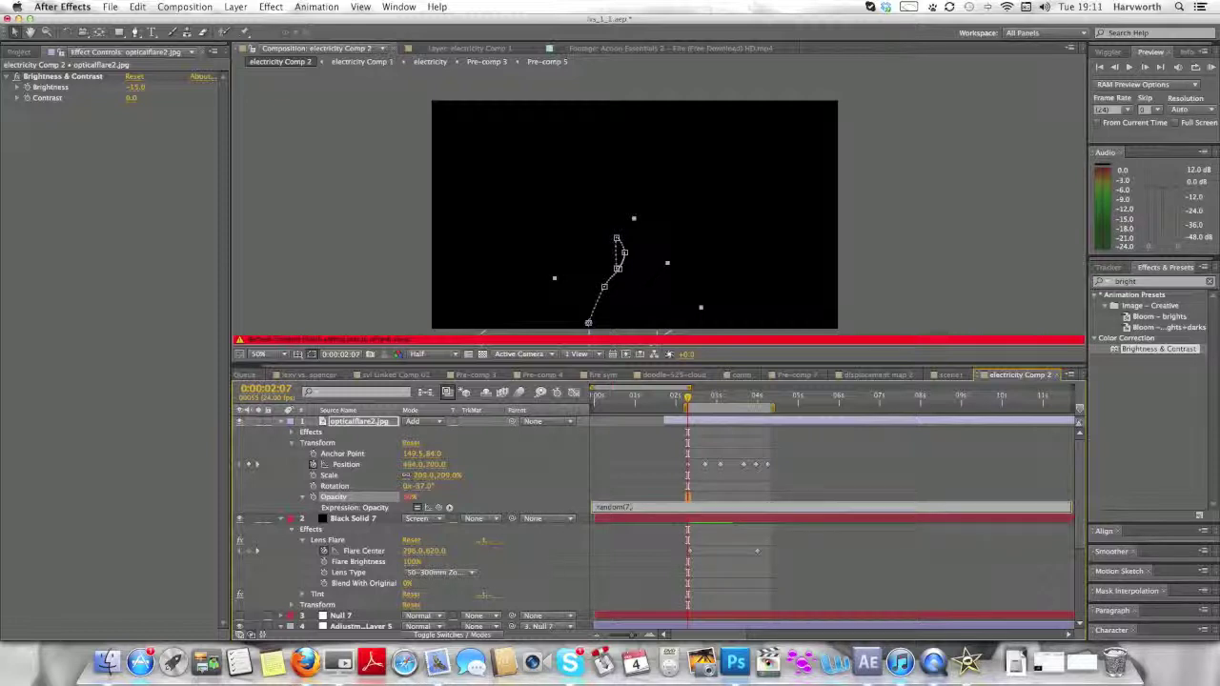
pyautogui.press('Return')
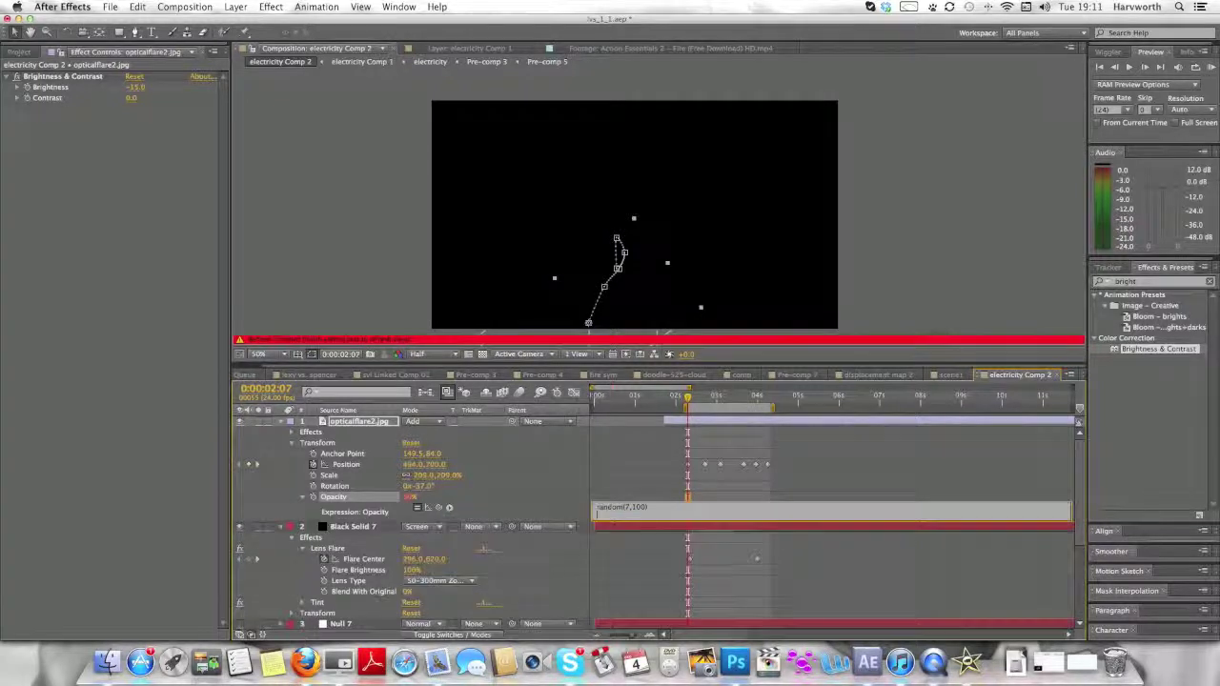
pyautogui.click(923, 249)
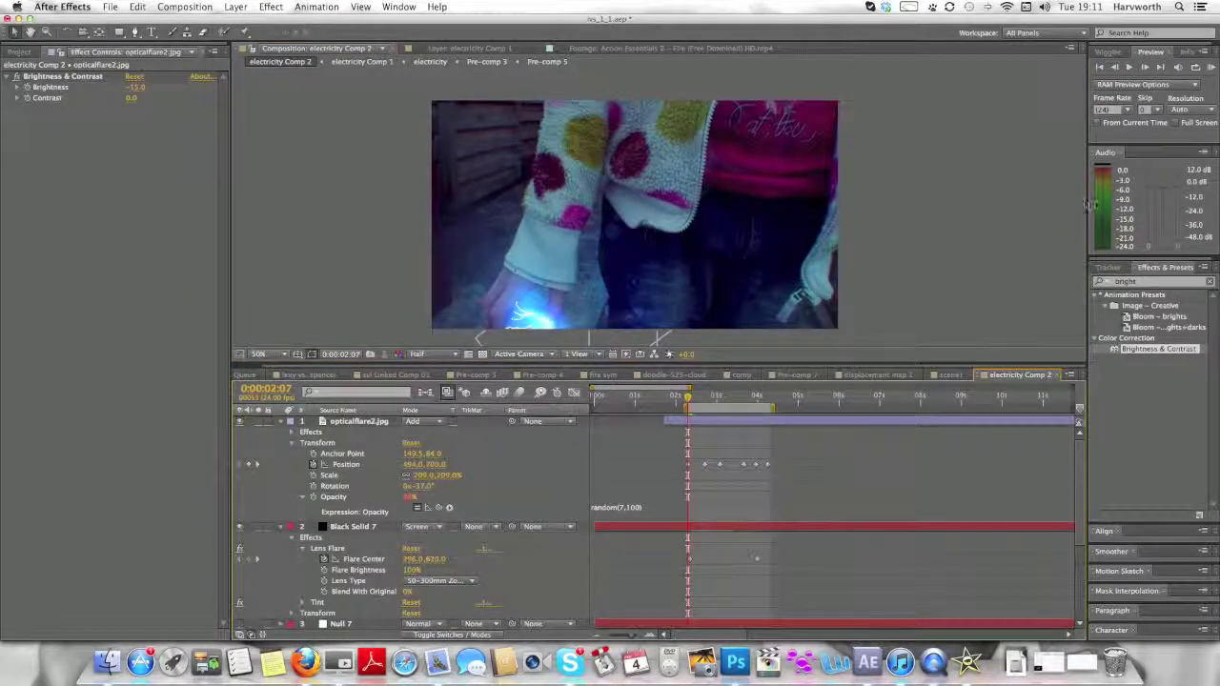
pyautogui.click(1211, 68)
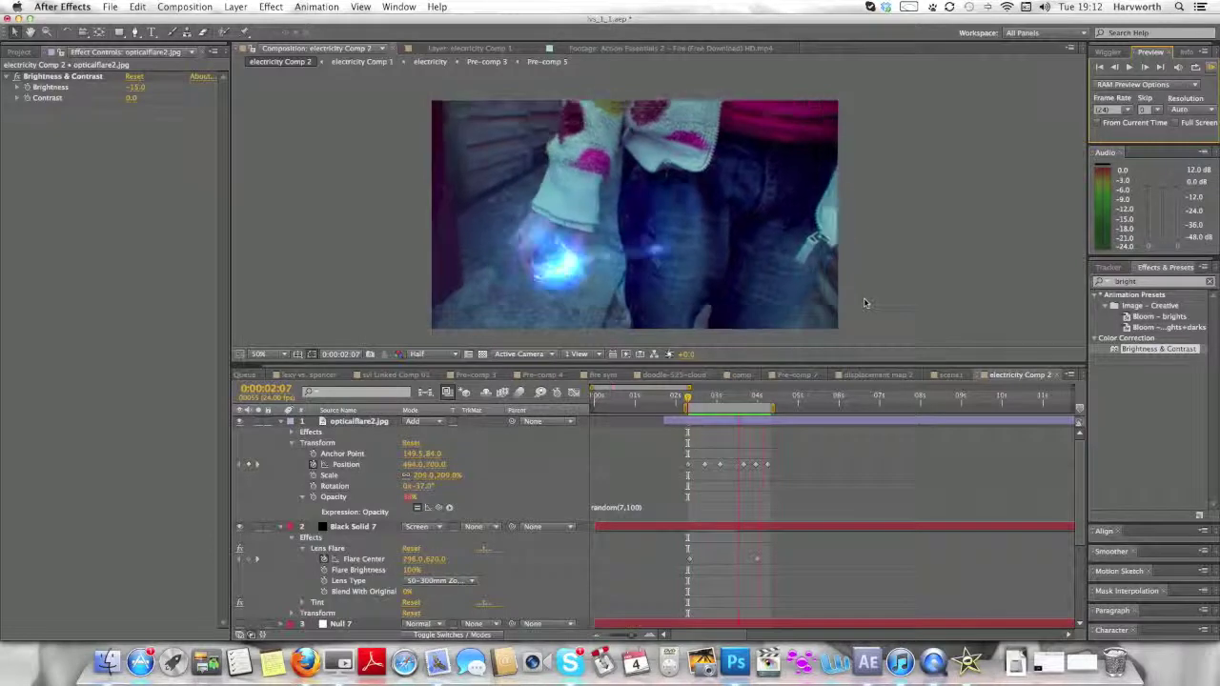
pyautogui.press('space')
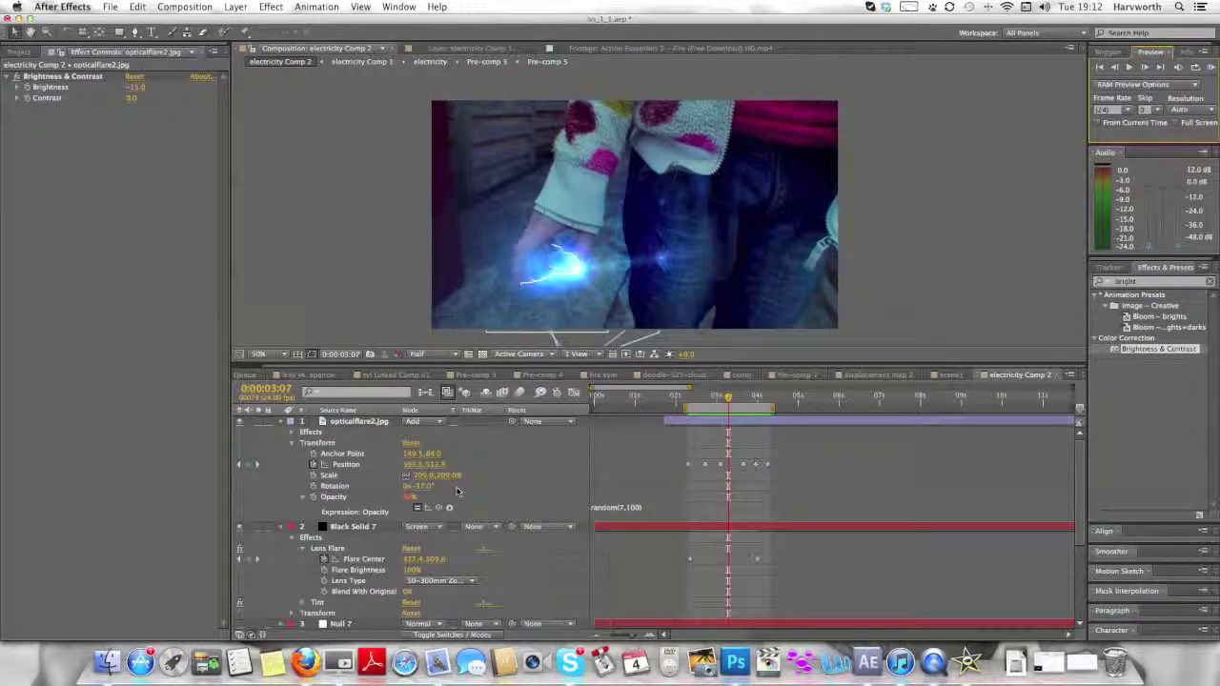
# Remove the random expression from the flare image's Opacity
pyautogui.click(331, 497)
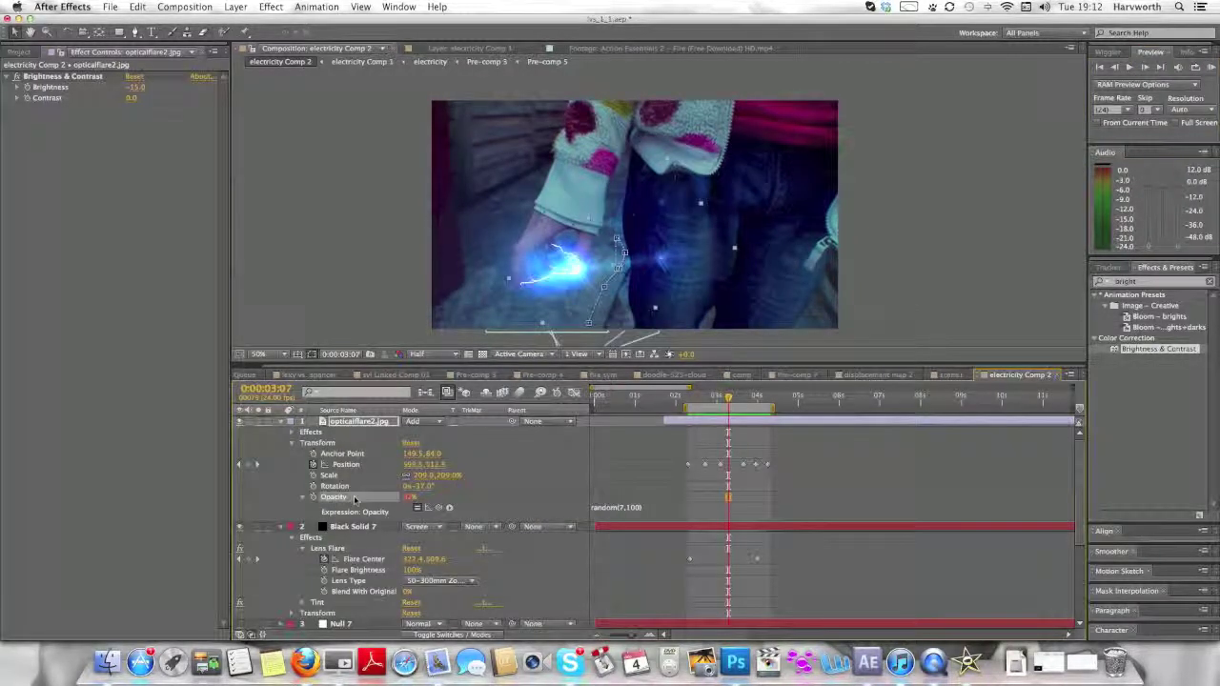
pyautogui.click(611, 510)
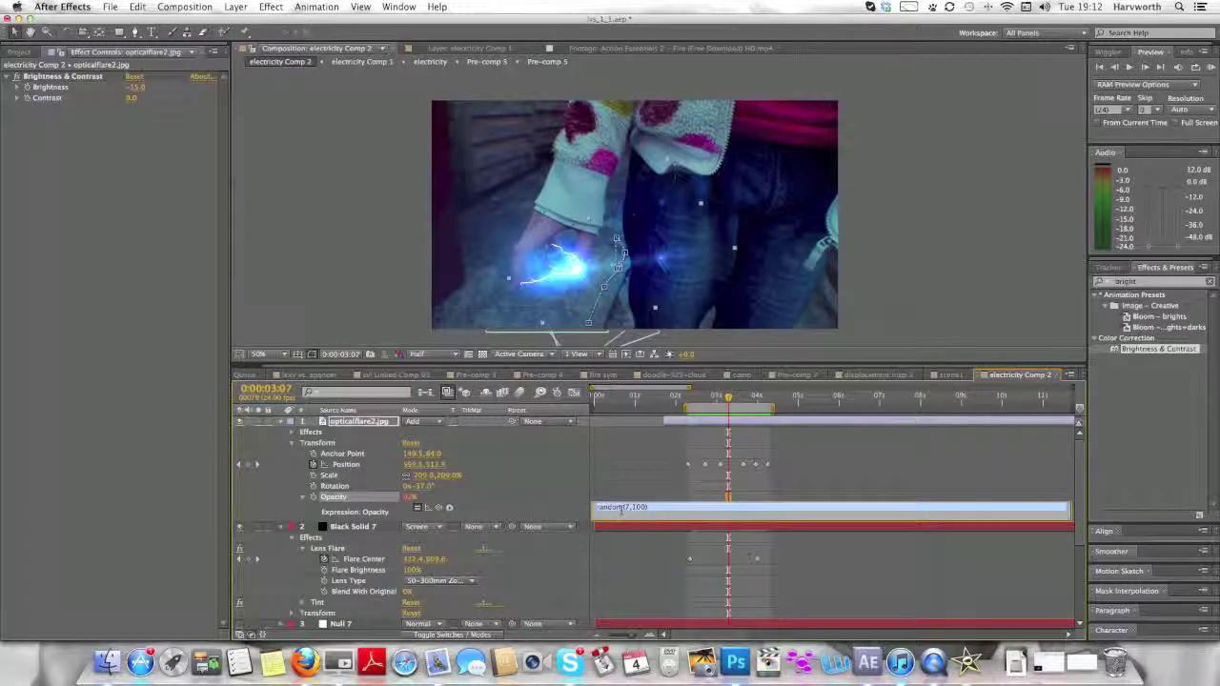
pyautogui.press('BackSpace')
pyautogui.click(643, 488)
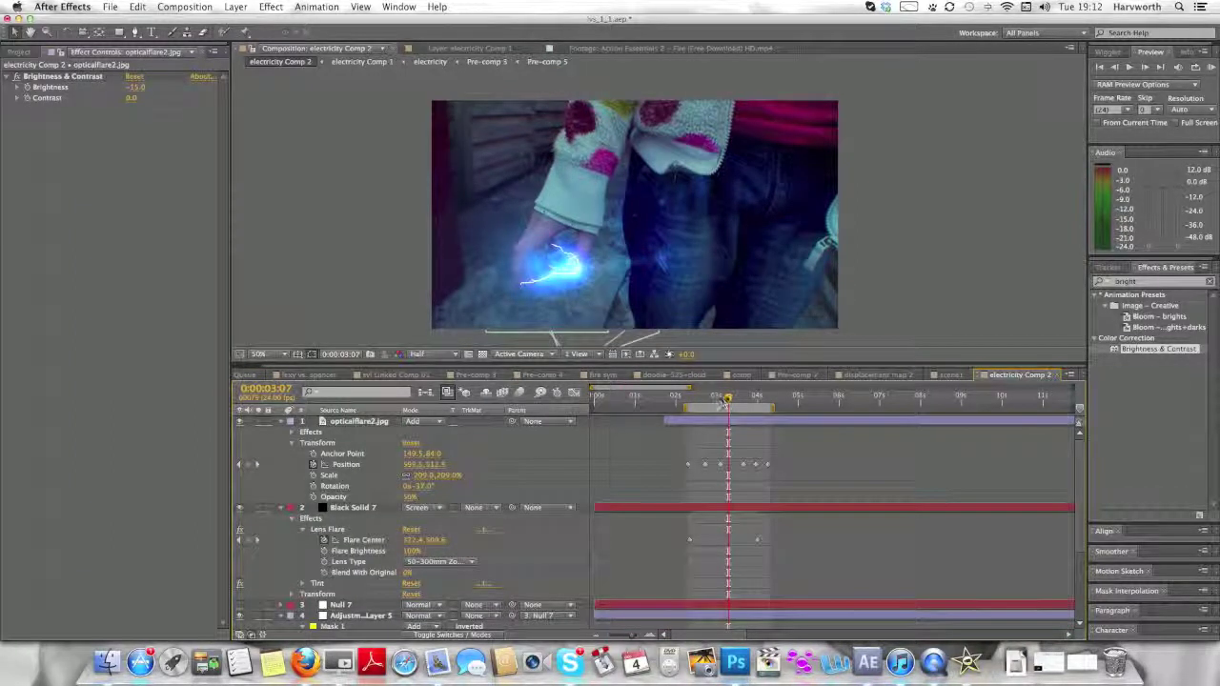
# Return to 0:00:02:07 and RAM-preview the flare animation without the flickering opacity
pyautogui.click(688, 410)
pyautogui.moveTo(688, 411); pyautogui.dragTo(685, 412)
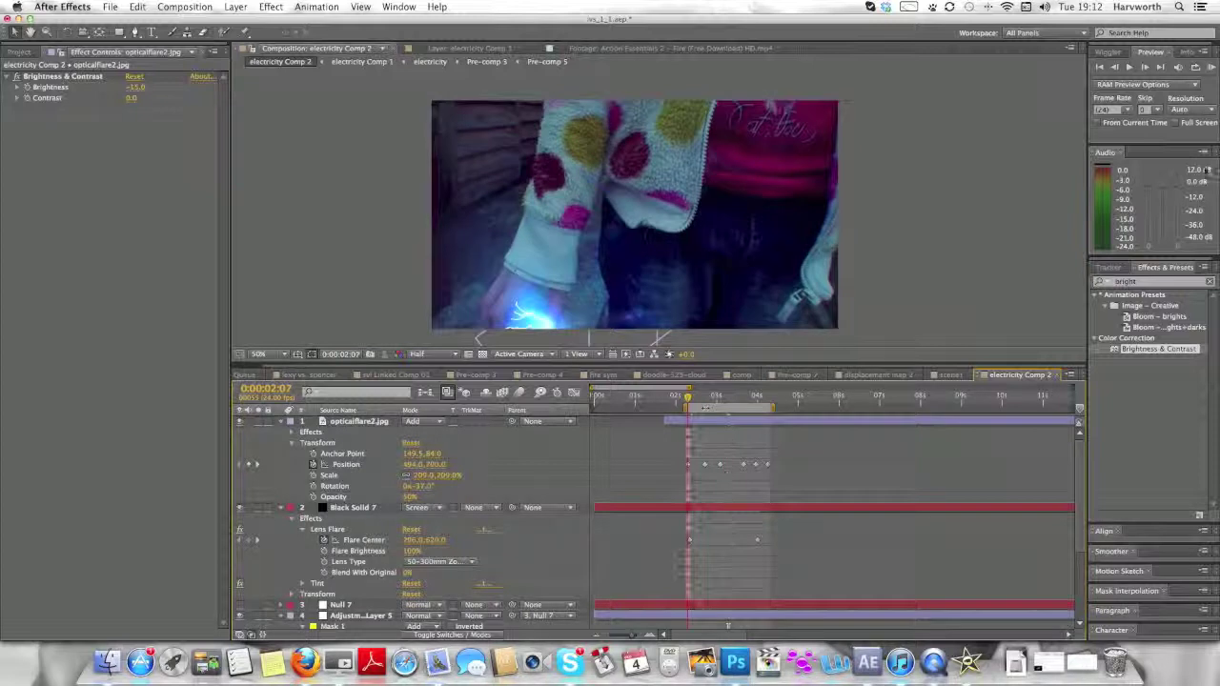
pyautogui.click(1209, 67)
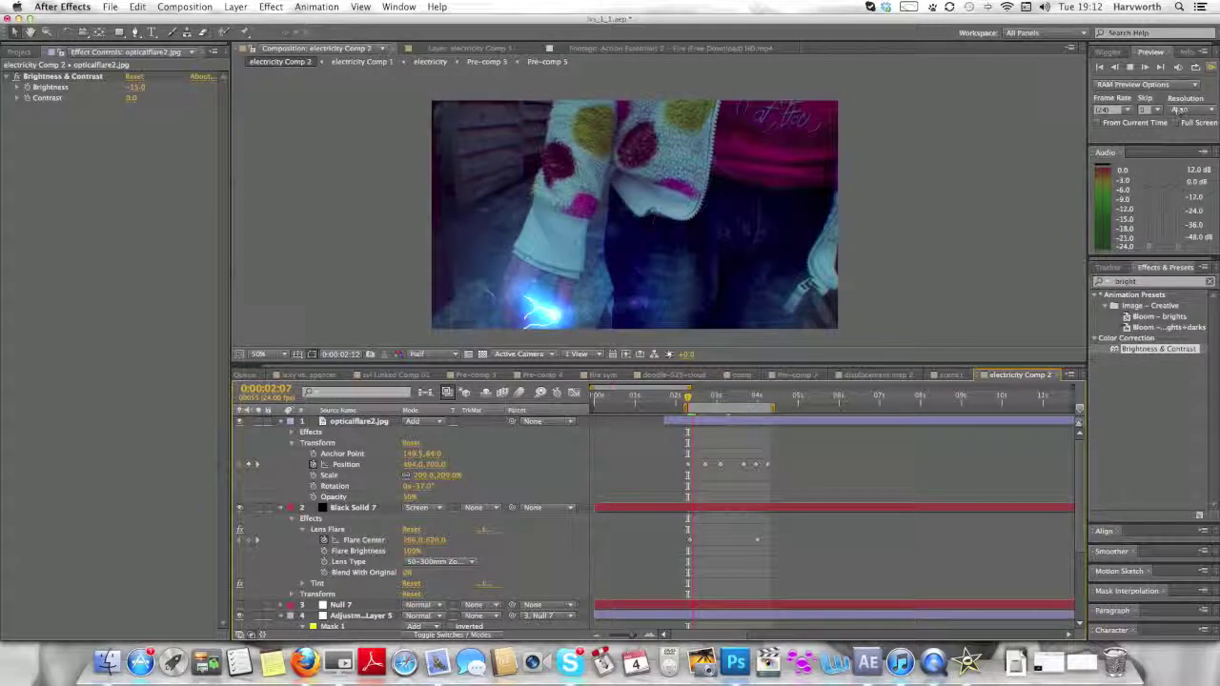